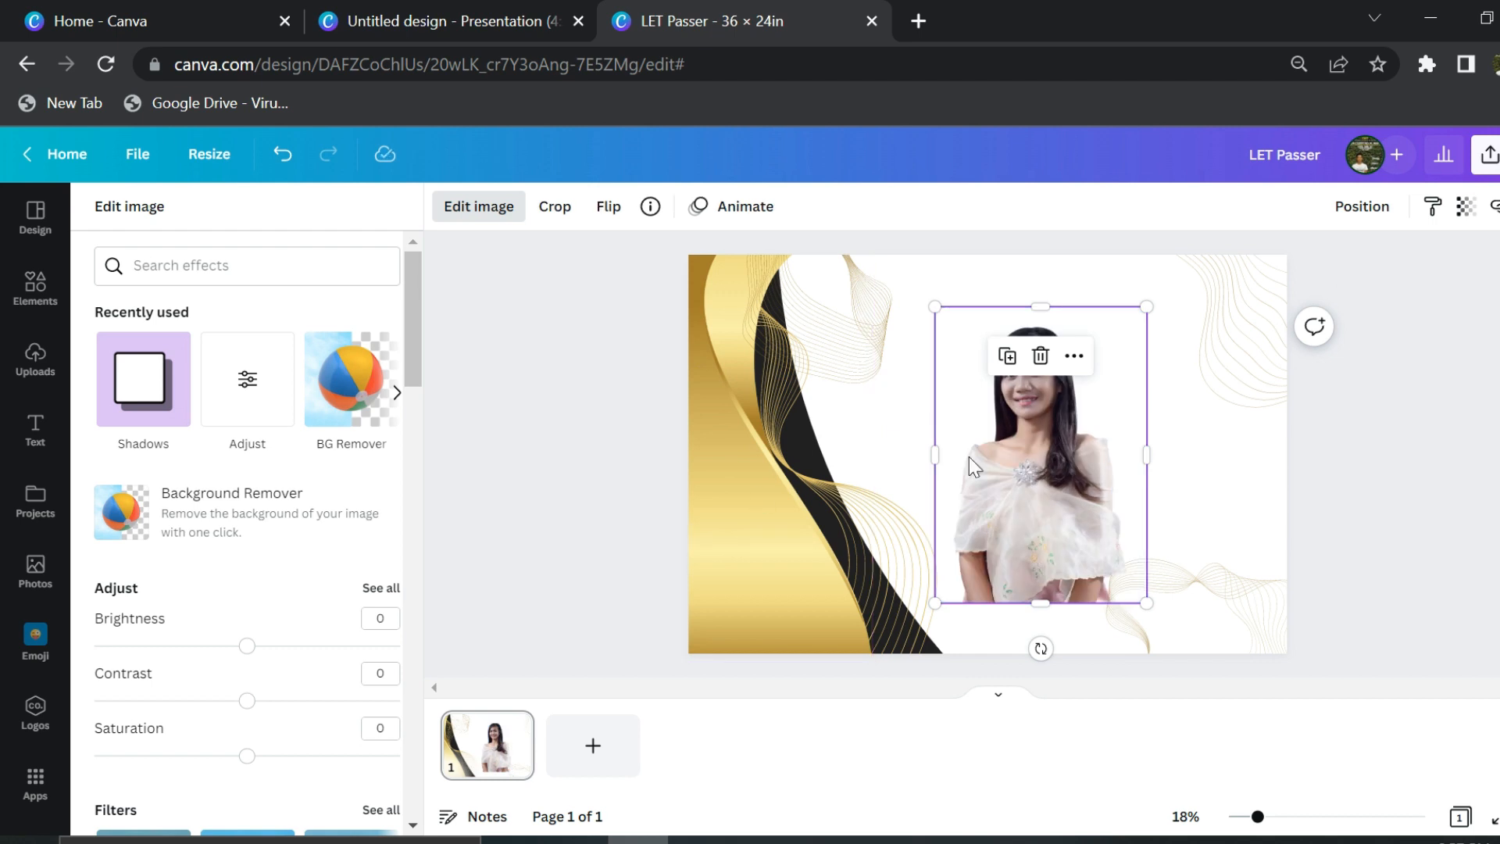
- Enlarge the graduate's photo on the left and move, resize and tilt the gold line graphics around it
mouse_move(851, 443)
mouse_down()
mouse_move(864, 419)
mouse_move(840, 439)
mouse_up()
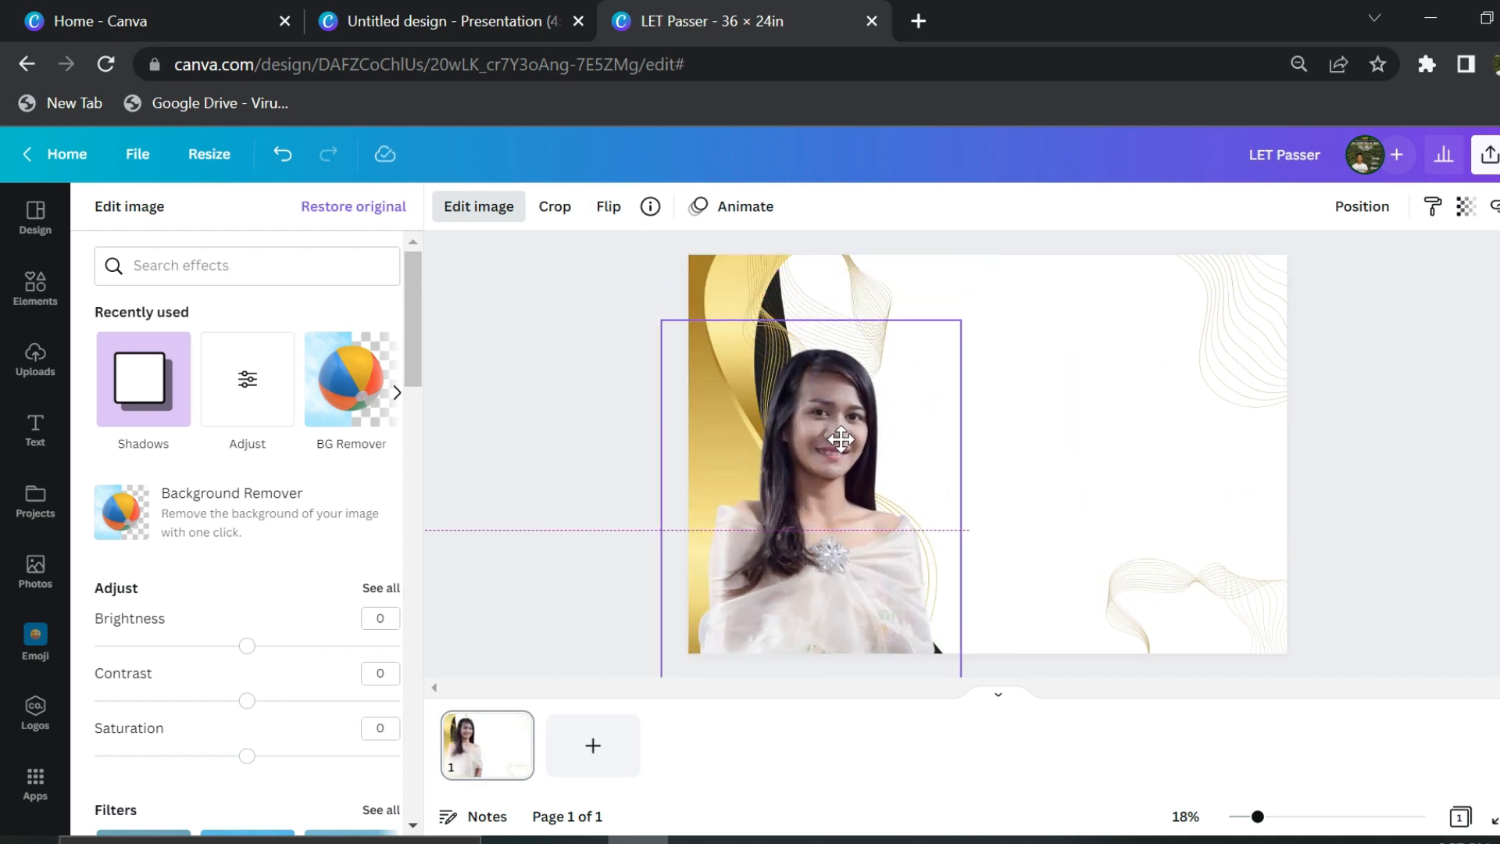
click(883, 317)
mouse_move(955, 580)
mouse_down()
mouse_move(981, 573)
mouse_move(940, 551)
mouse_move(890, 560)
mouse_move(953, 566)
mouse_up()
click(935, 552)
drag(842, 422, 860, 563)
drag(826, 365, 877, 358)
drag(762, 525, 735, 478)
drag(837, 354, 876, 331)
drag(966, 600, 570, 335)
drag(944, 535, 875, 618)
click(585, 388)
- Duplicate the gold wave image and tilt the copy to about -2°
click(717, 336)
click(739, 294)
drag(713, 443, 942, 443)
drag(1035, 422, 1043, 519)
drag(1010, 393, 976, 297)
drag(841, 462, 982, 527)
drag(1141, 482, 1042, 618)
- Enlarge the gold wave copy along the page bottom and nudge the photo slightly down
drag(1133, 590, 1118, 714)
drag(1088, 508, 1346, 386)
mouse_move(1238, 485)
mouse_down()
mouse_move(1284, 542)
mouse_move(1219, 536)
mouse_move(1235, 492)
mouse_up()
drag(1390, 552, 1202, 663)
drag(1227, 582, 1150, 674)
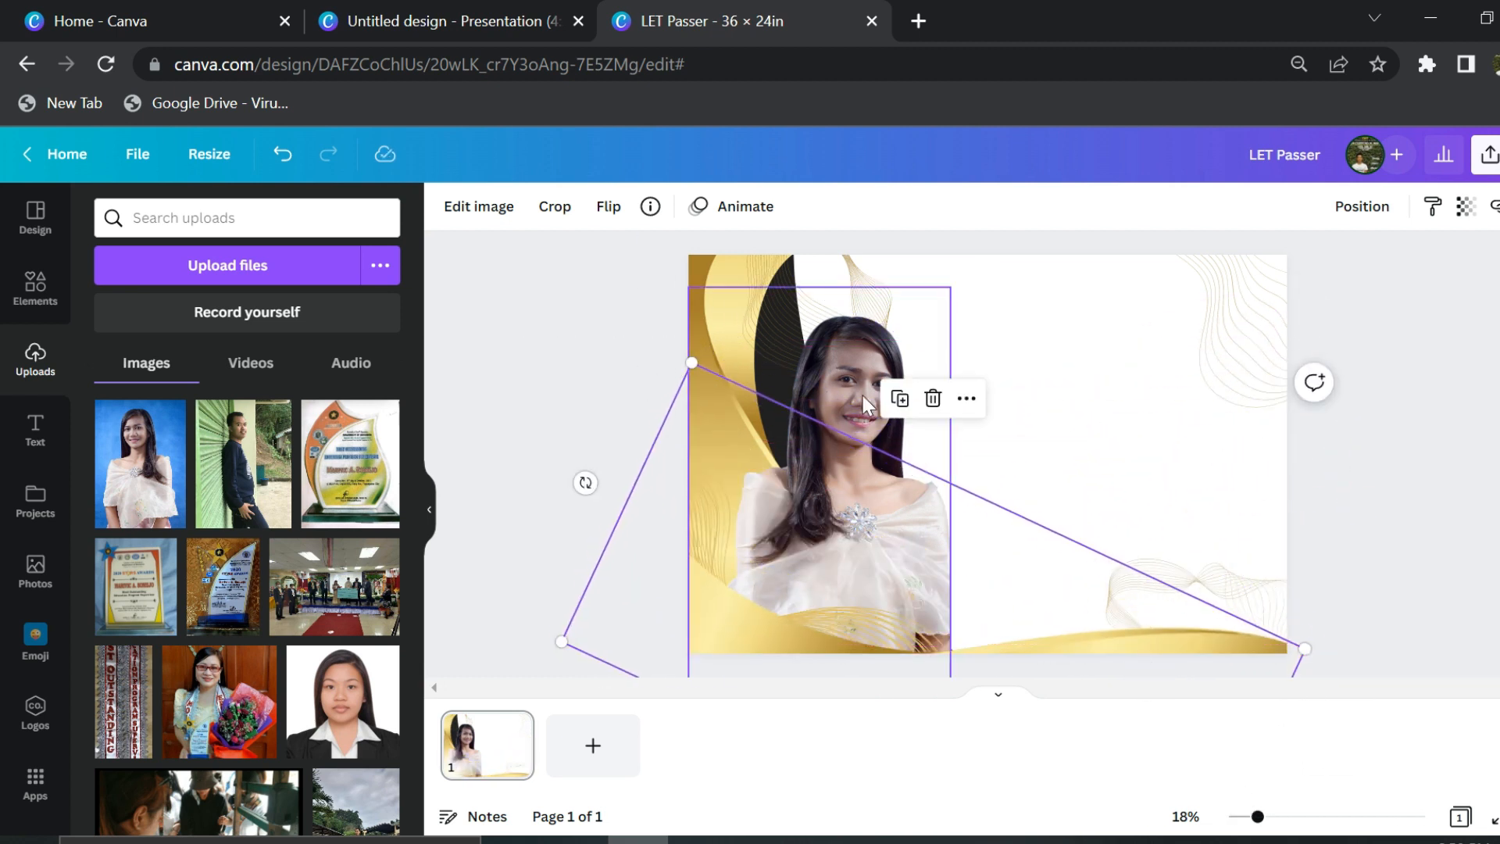
drag(873, 399, 874, 420)
click(1314, 398)
- Add a 'Congratulations' text box in the Anton font and enlarge it
click(37, 435)
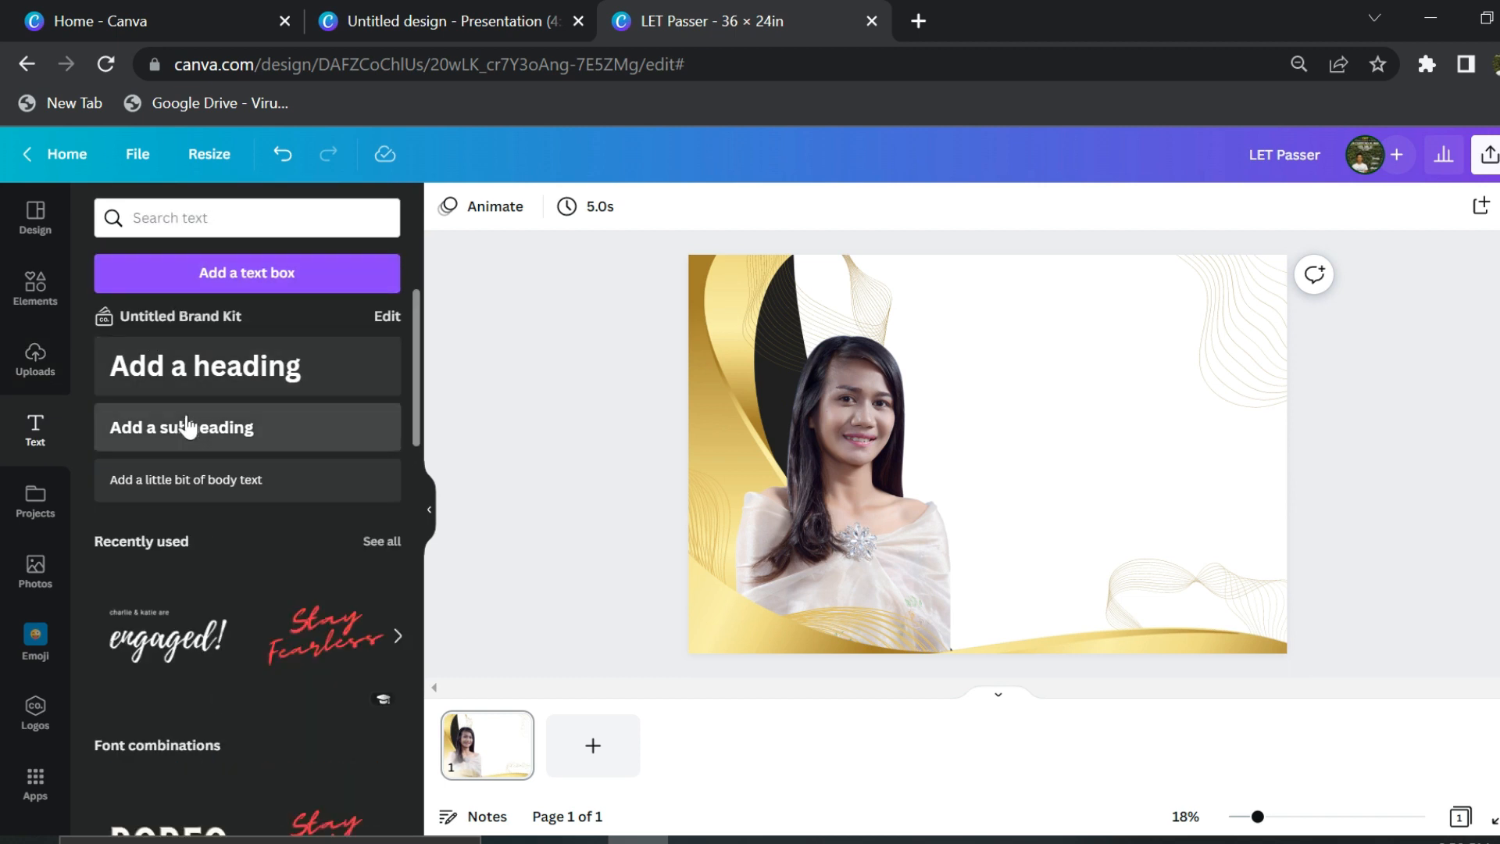
click(188, 426)
text(Congratulations)
key(ctrl+a)
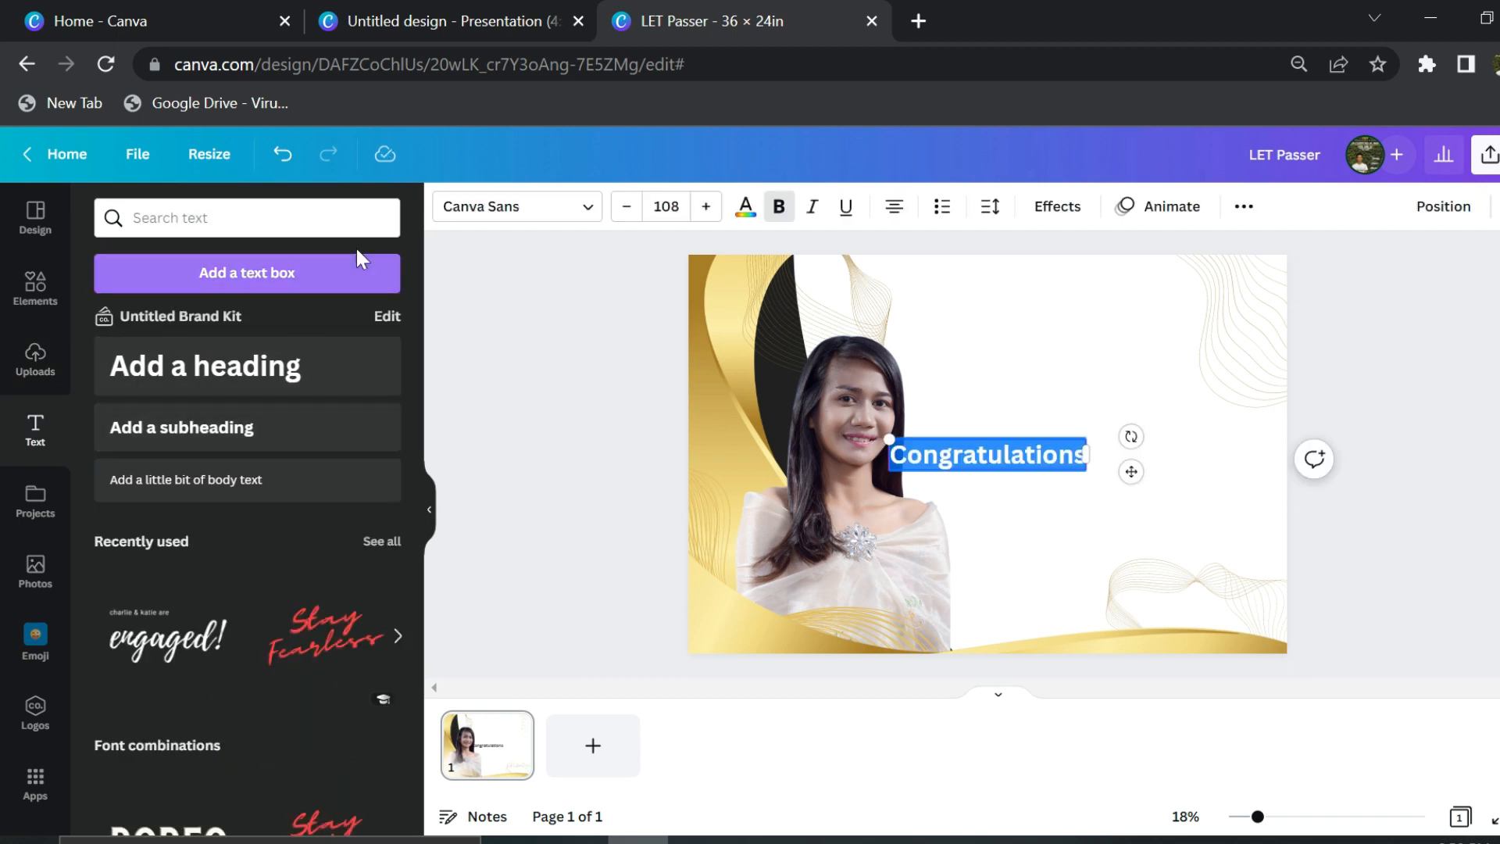
click(586, 206)
scroll(243, 531, down, 5)
click(244, 586)
drag(908, 438, 728, 404)
- Switch Congratulations to the Virtual script font, size 488, placed across the top right
click(594, 211)
scroll(404, 547, down, 6)
scroll(414, 672, down, 10)
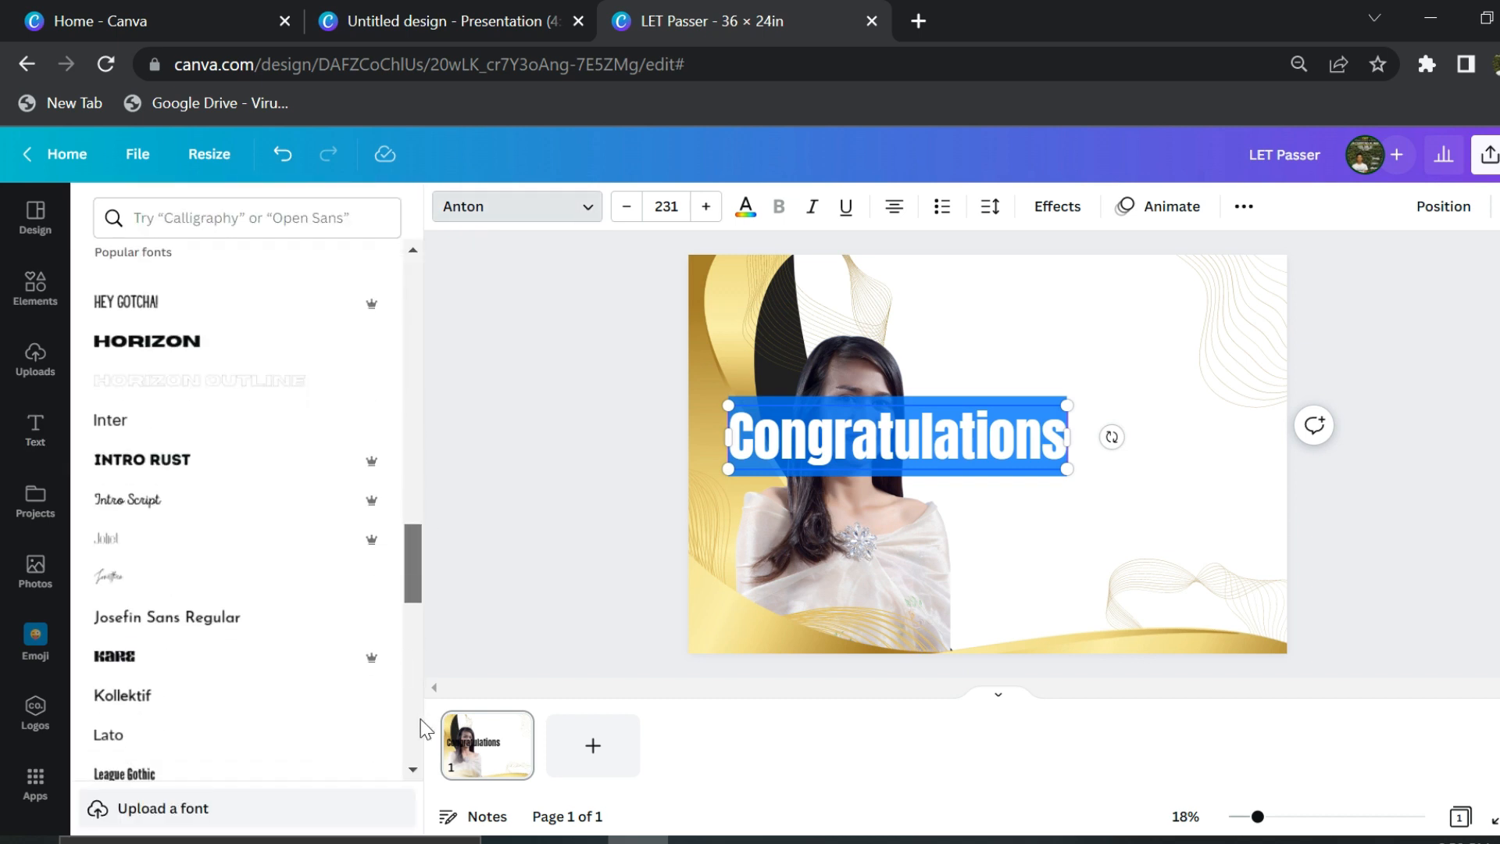
scroll(206, 506, down, 6)
click(241, 651)
mouse_move(985, 402)
mouse_down()
mouse_move(1260, 250)
mouse_move(1238, 269)
mouse_up()
click(489, 444)
drag(1059, 394, 1043, 324)
drag(801, 392, 877, 369)
drag(1011, 311, 1041, 323)
click(549, 373)
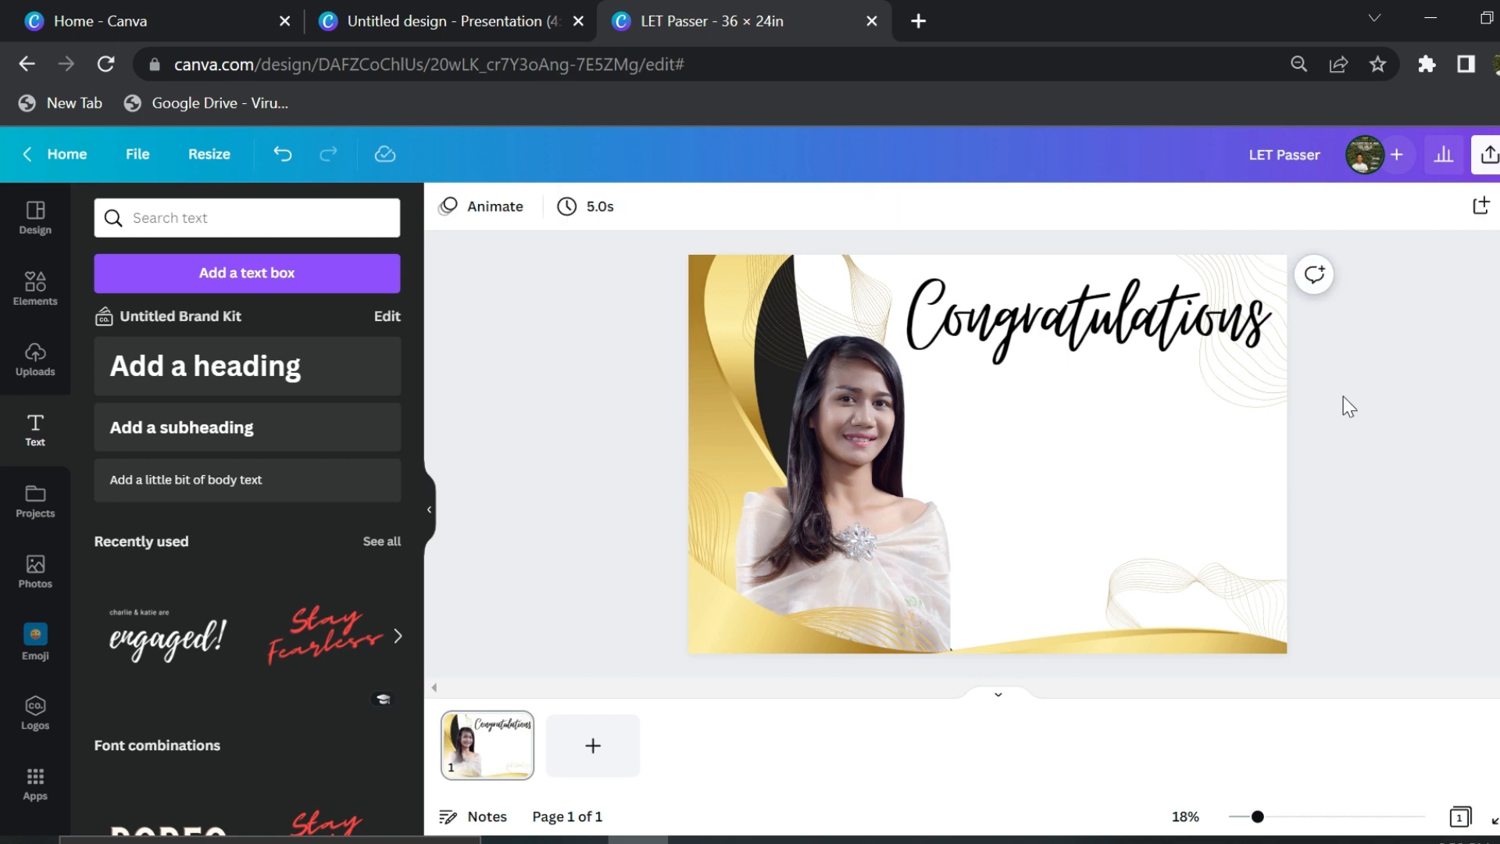
- Add the gold 3D 'Congratulations!' graphic from Elements and shrink it into the top right
click(36, 289)
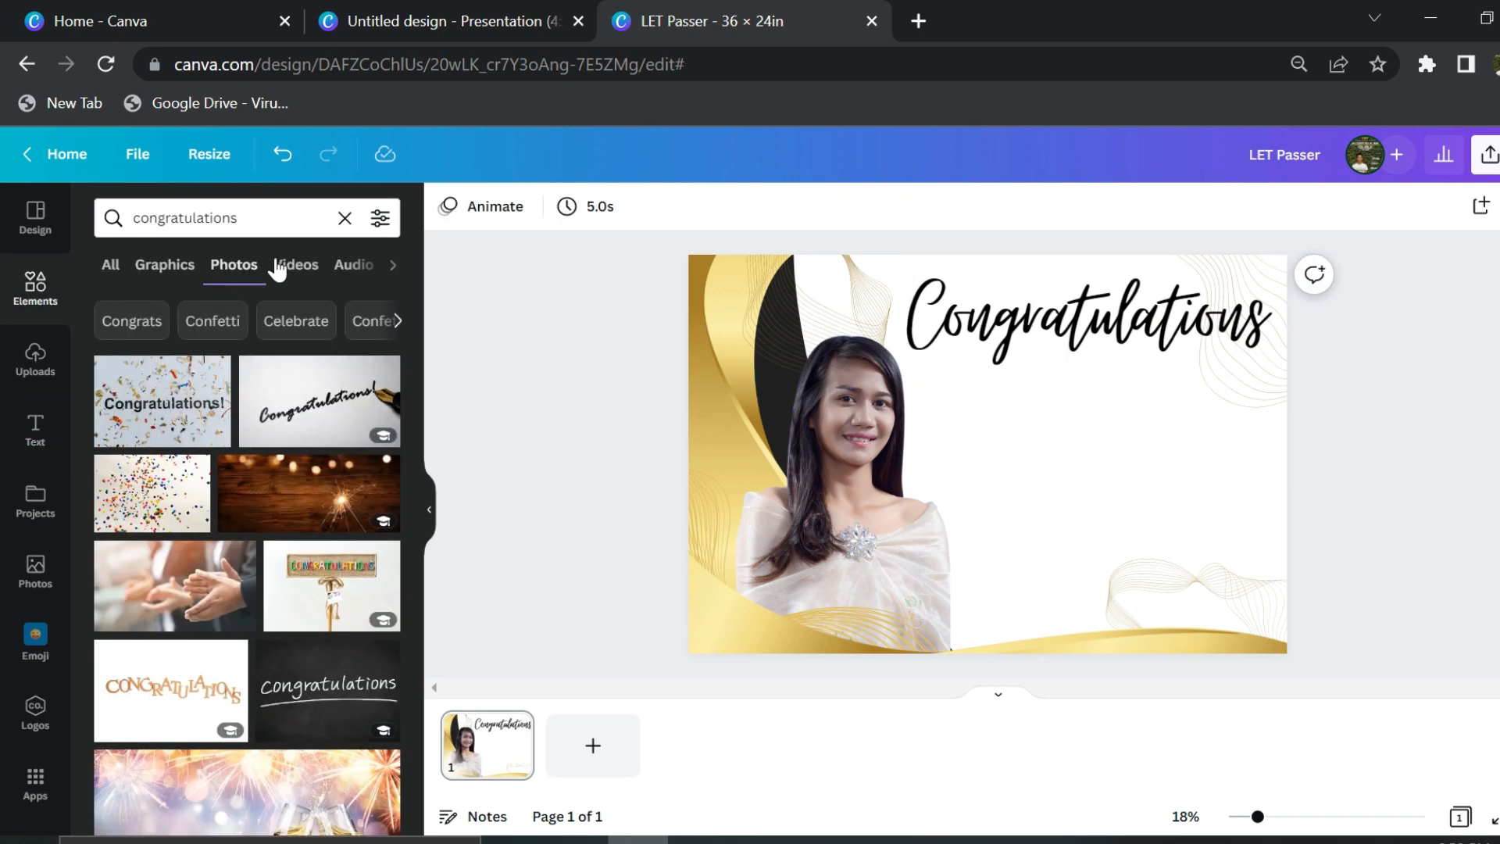
click(157, 269)
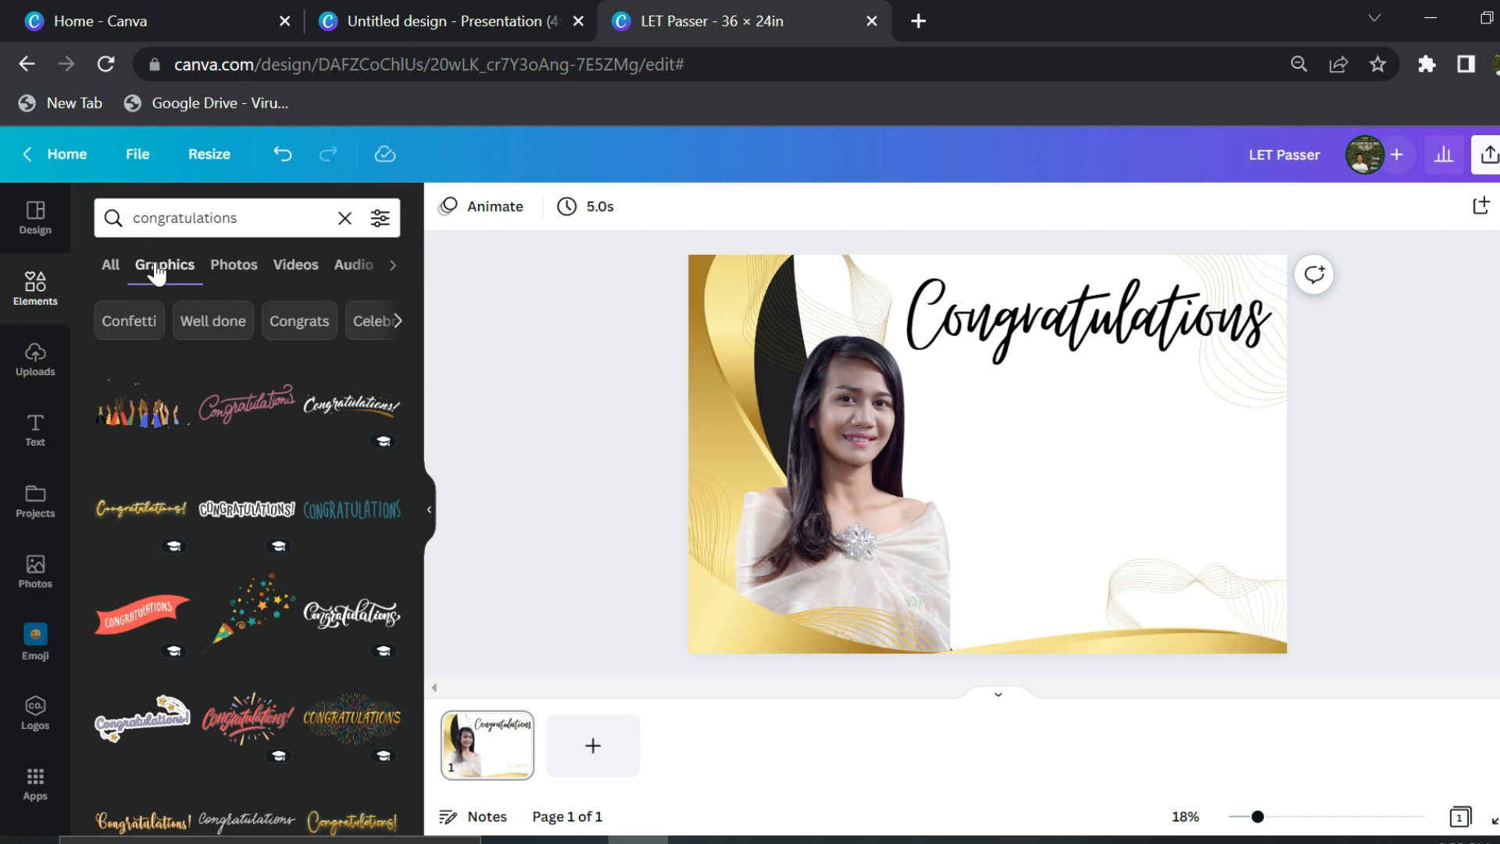
click(113, 819)
drag(1070, 445, 1080, 402)
drag(1097, 313, 1105, 516)
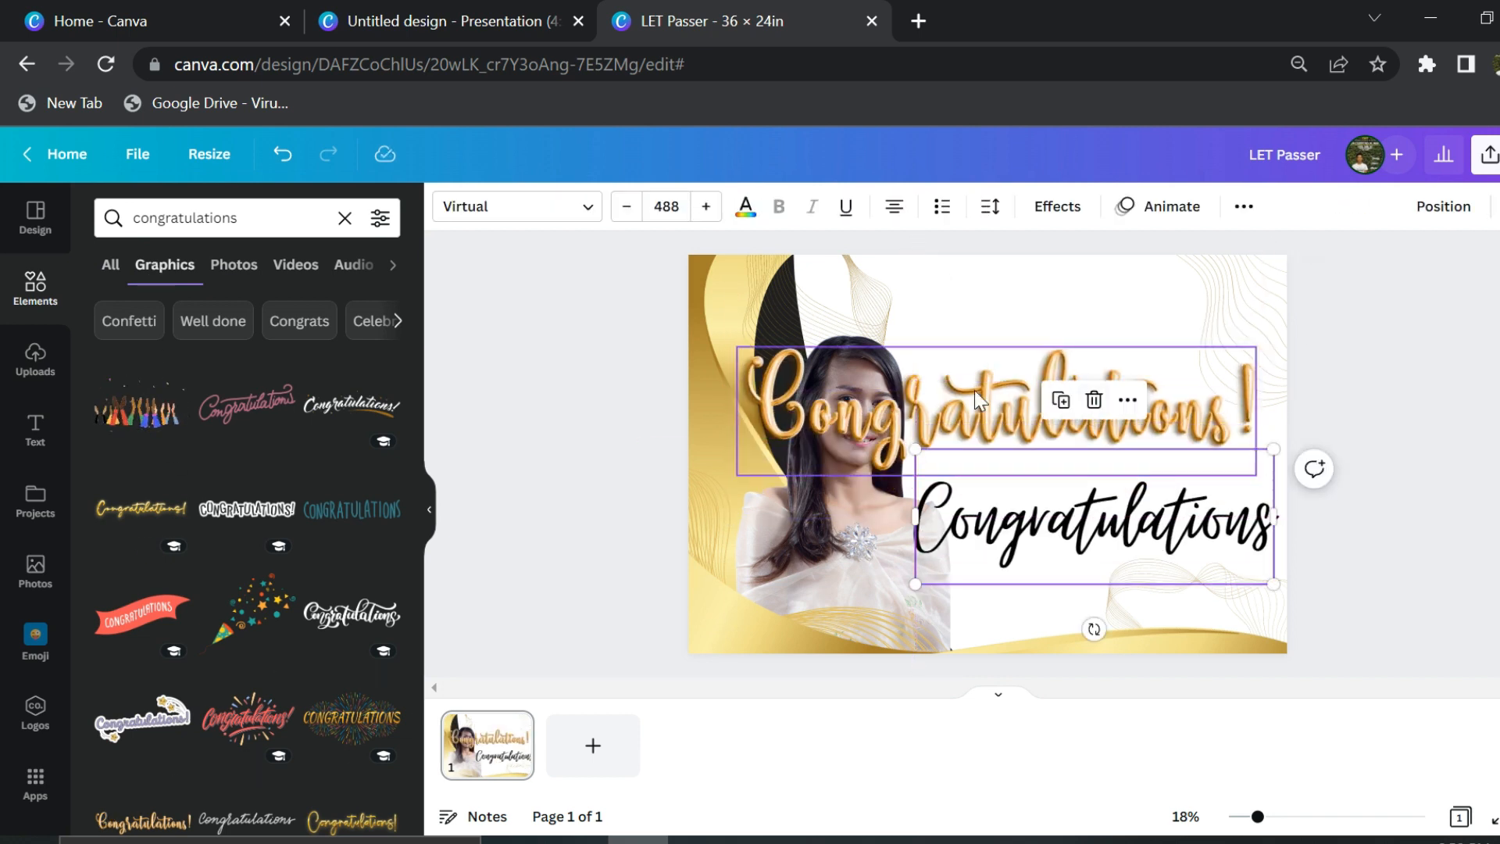
drag(1054, 418, 1064, 348)
drag(750, 404, 855, 348)
- Delete the black Congratulations text and an accidental extra gold graphic
click(1006, 499)
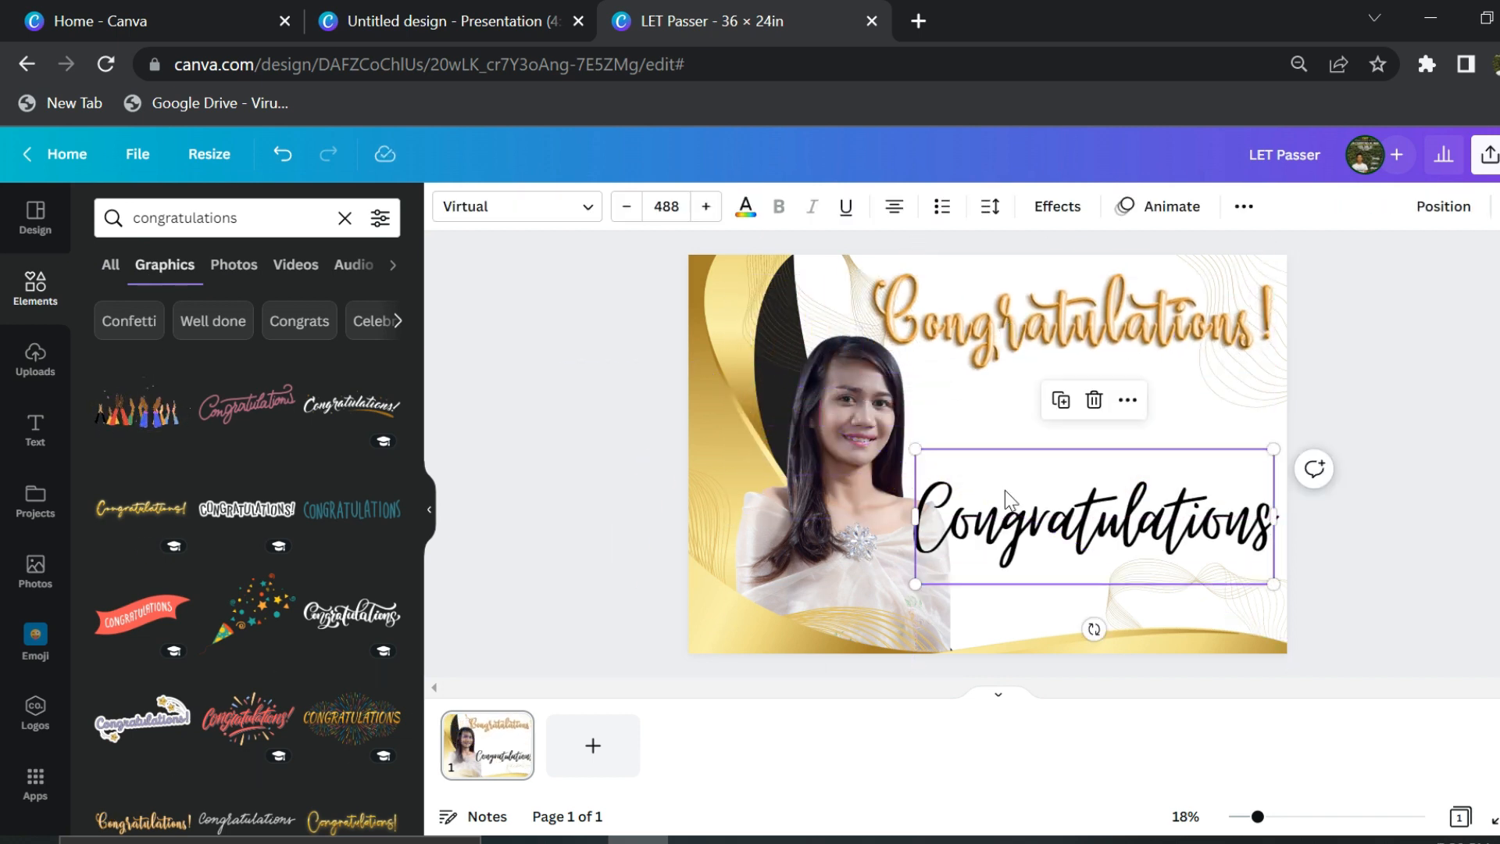
key(Delete)
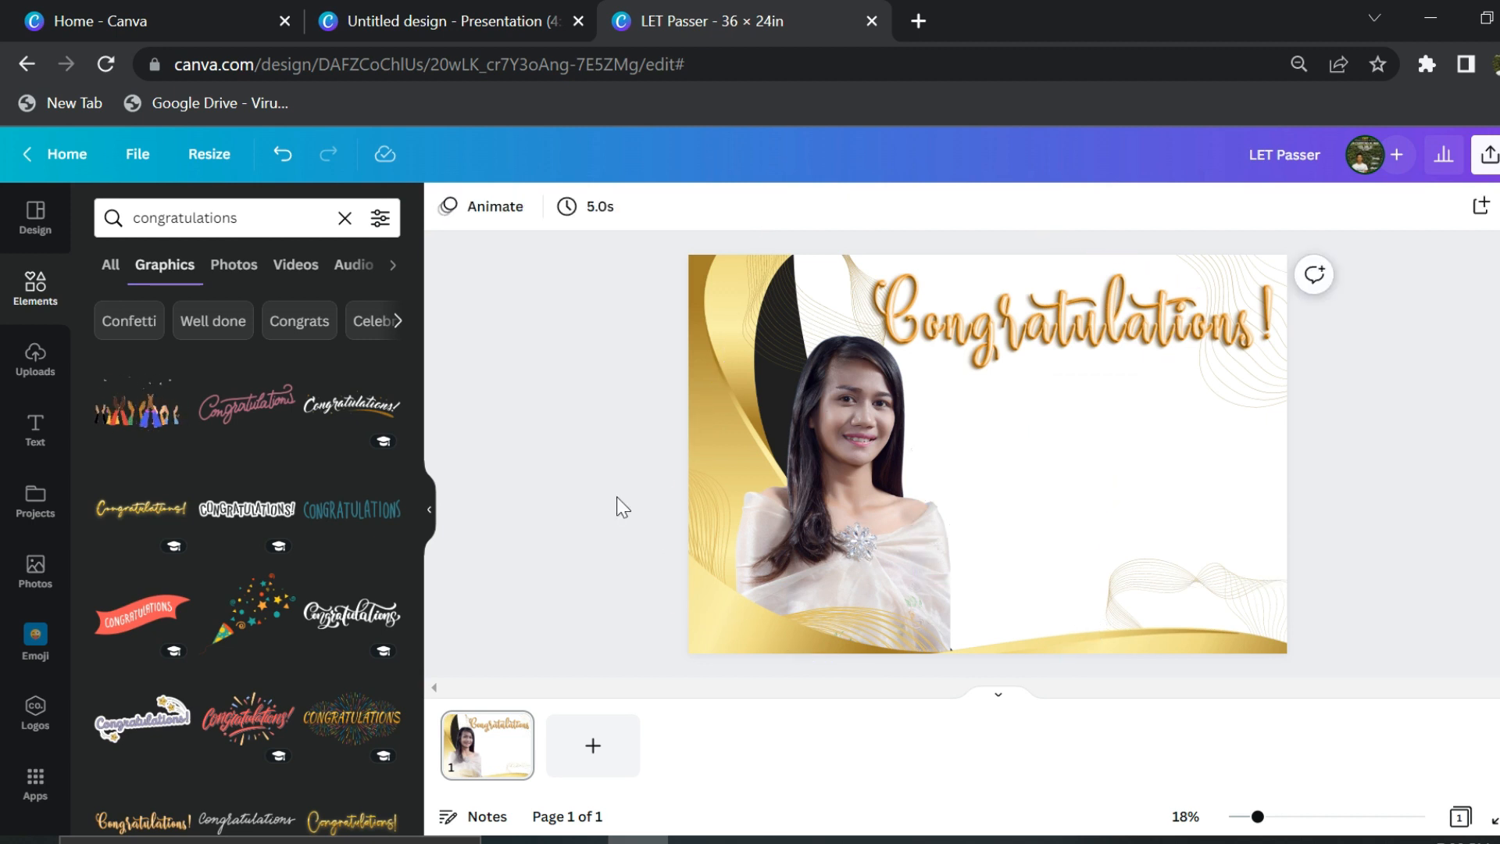
click(140, 508)
key(Delete)
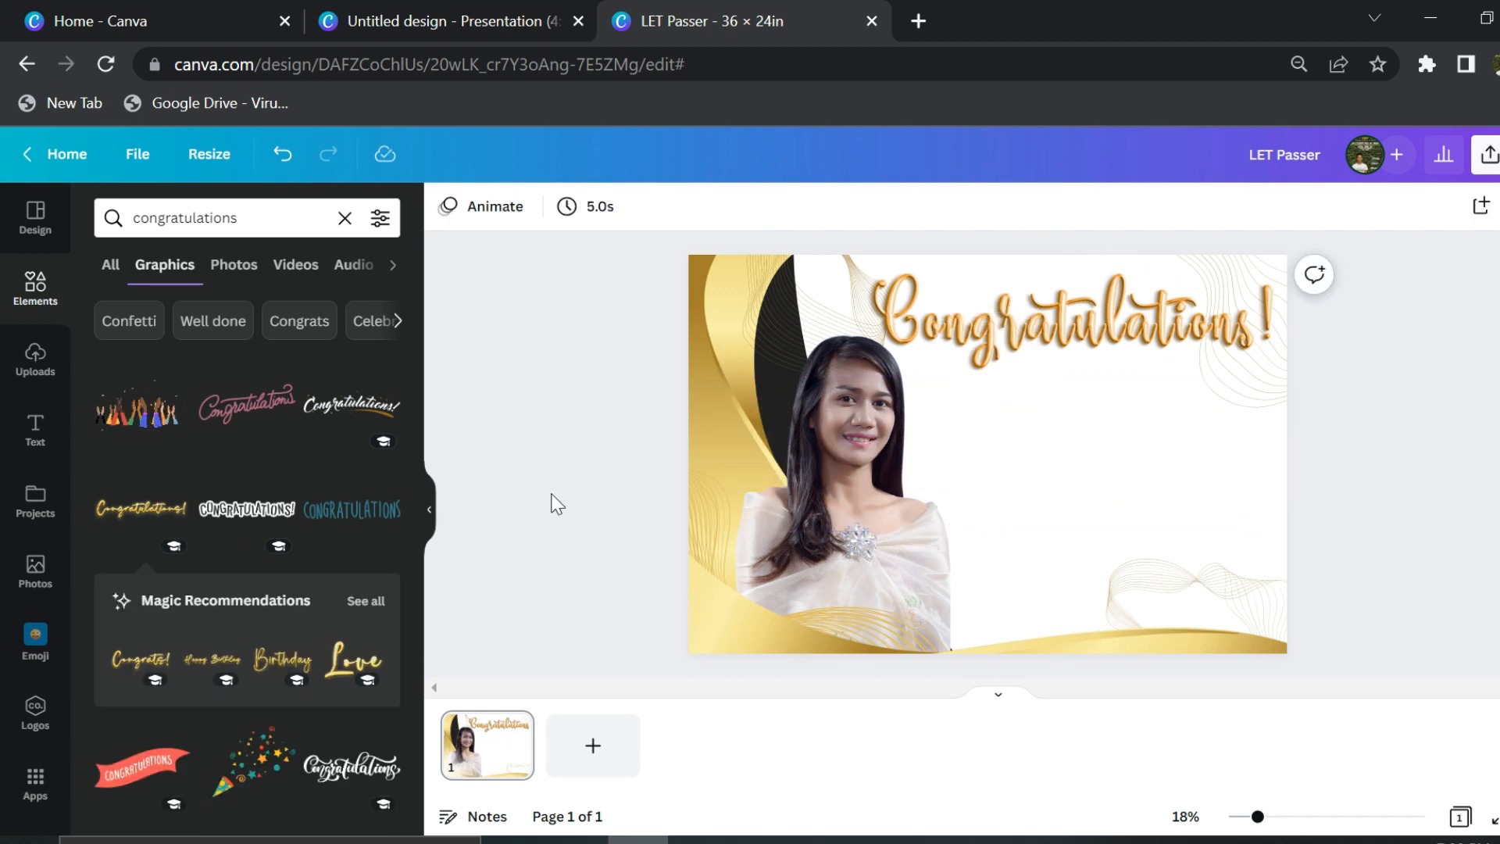
- Rearrange the photo, wavy line, gold shape and black curved shape around the portrait
drag(814, 357, 853, 455)
drag(824, 343, 907, 414)
mouse_move(750, 273)
mouse_down()
mouse_move(745, 353)
mouse_move(950, 258)
mouse_move(911, 259)
mouse_up()
drag(707, 359, 731, 275)
drag(903, 442, 813, 318)
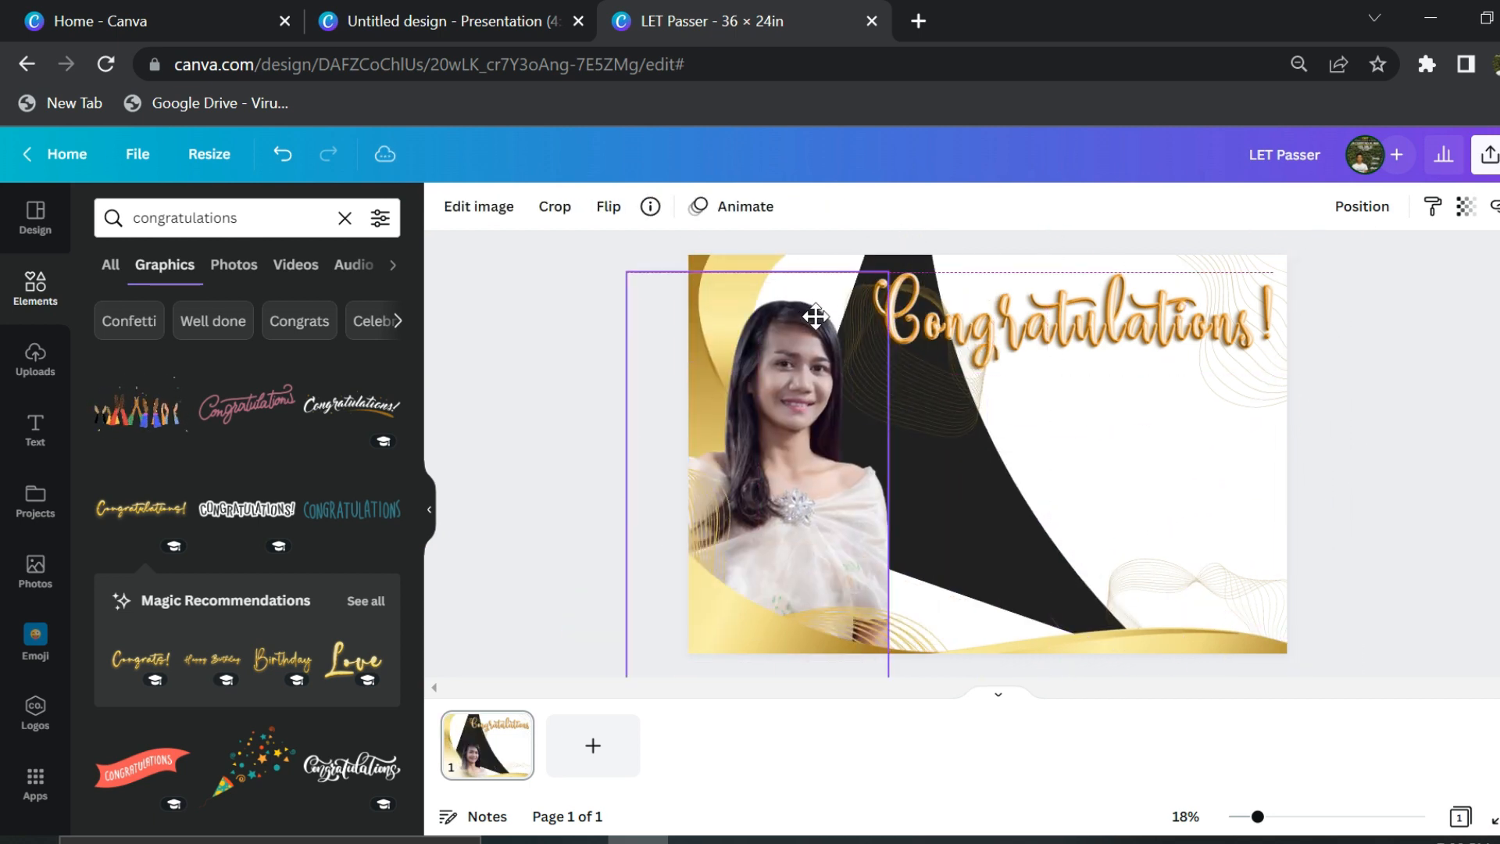
drag(1008, 475, 1041, 467)
drag(841, 282, 1081, 455)
drag(1180, 478, 910, 485)
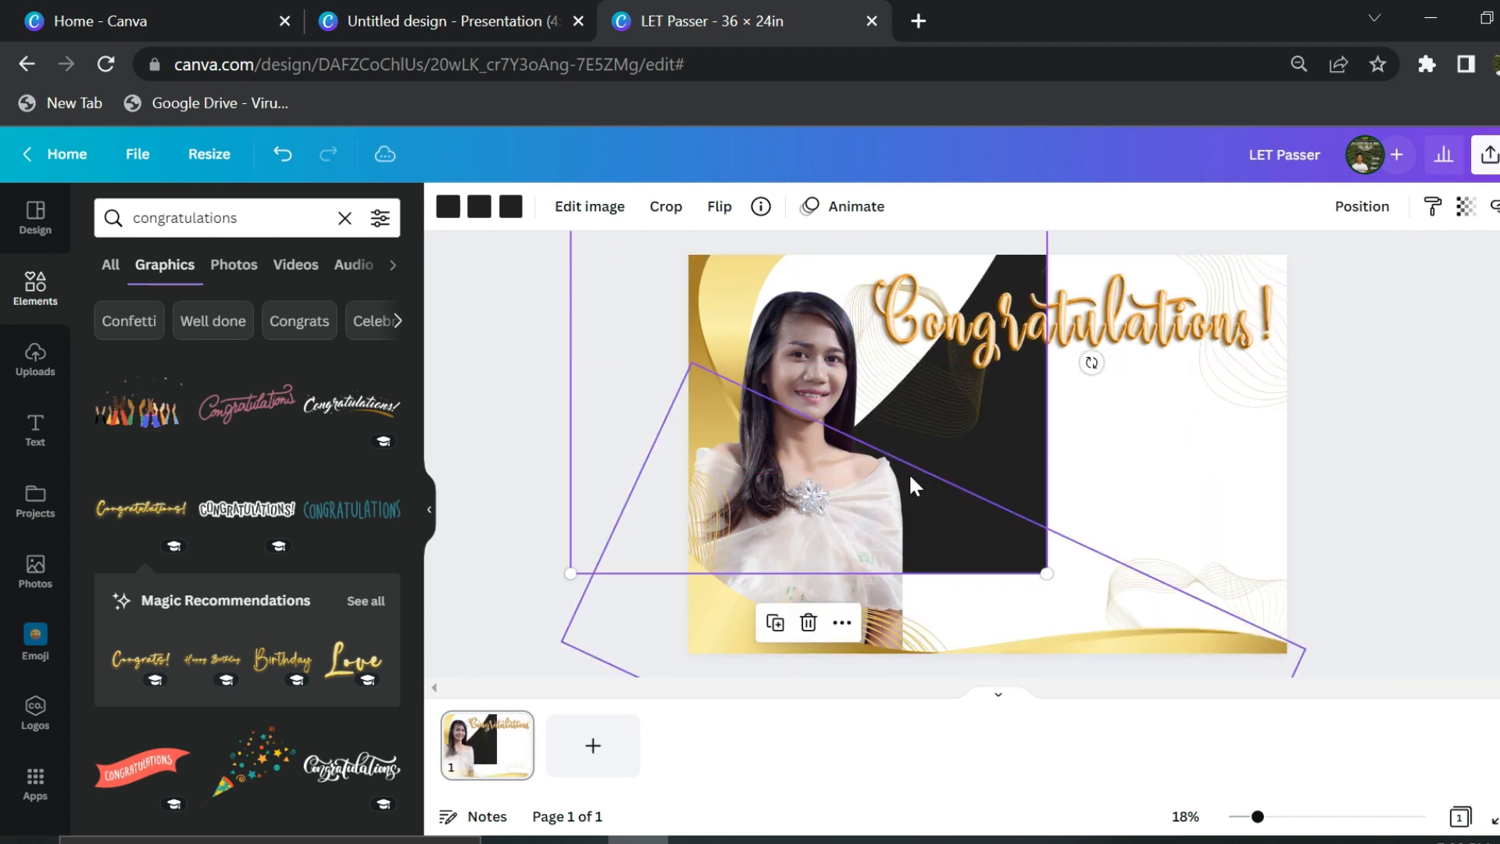
key(ctrl+z)
key(ctrl+z)
key(ctrl+z)
key(ctrl+z)
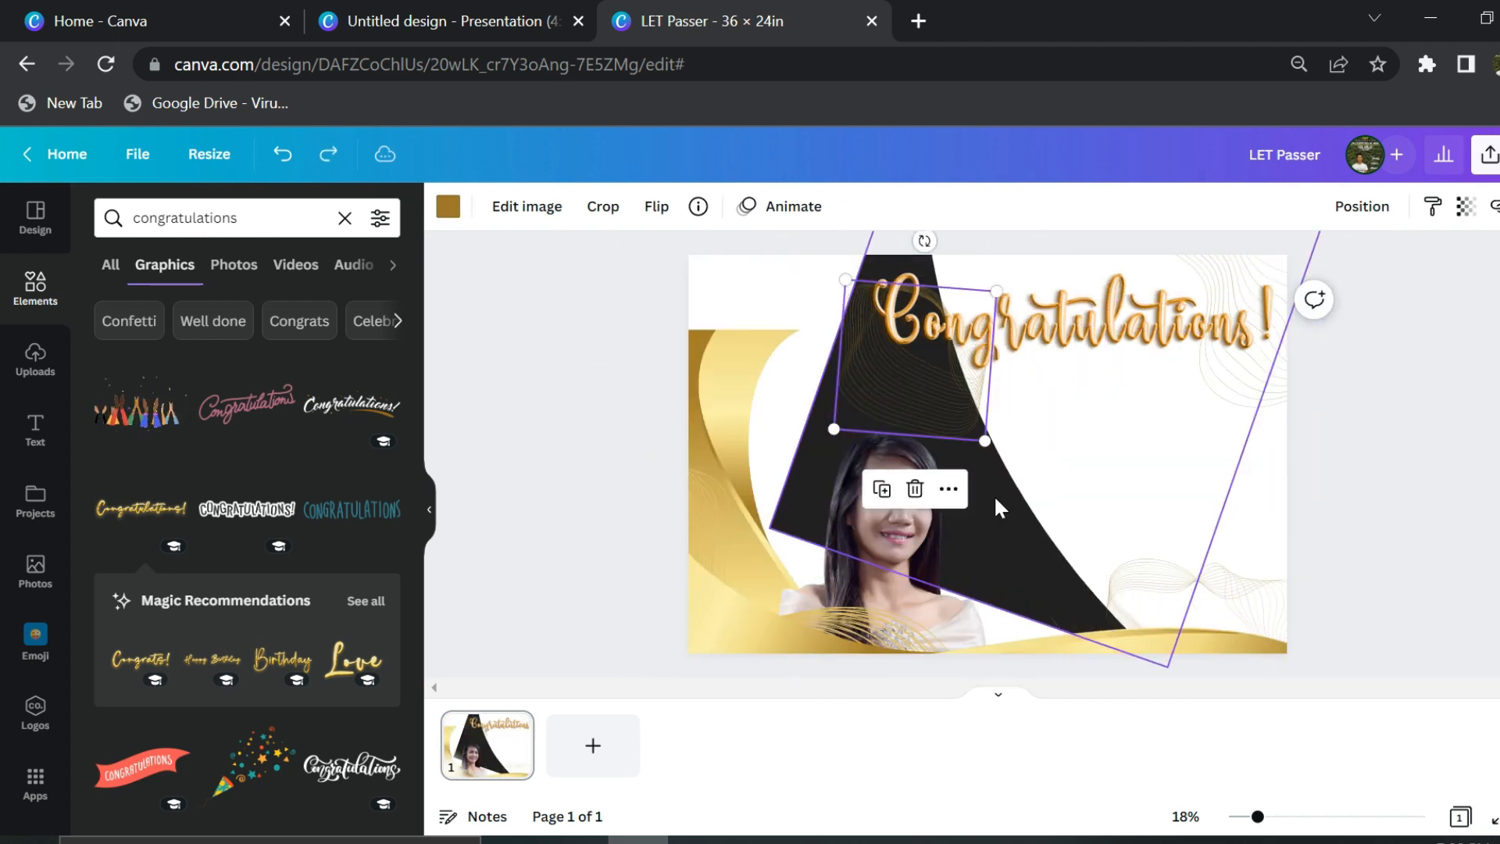
key(ctrl+y)
key(ctrl+y)
key(ctrl+y)
key(ctrl+y)
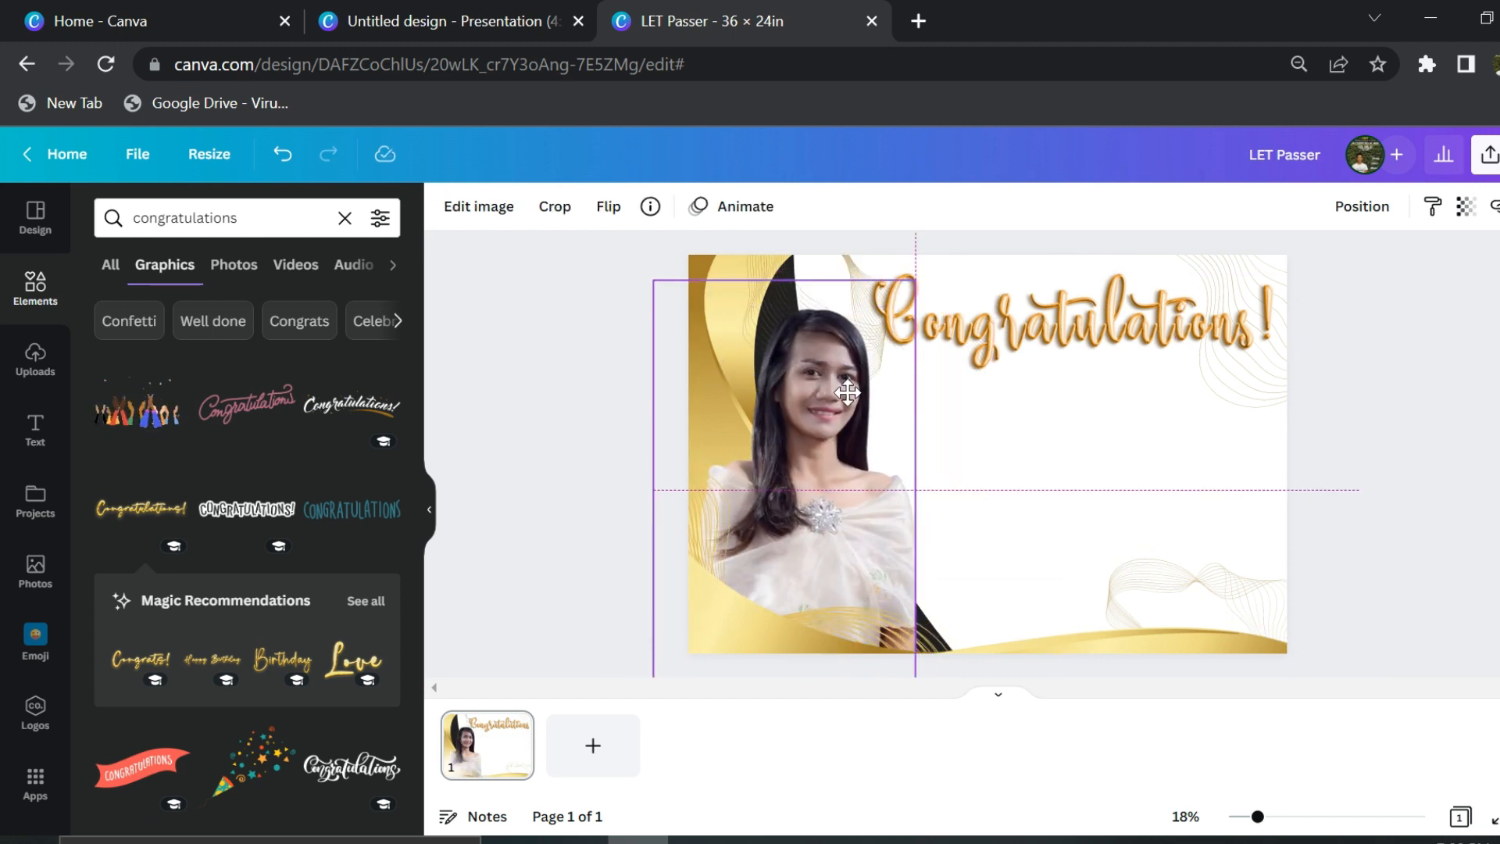
click(507, 442)
click(34, 428)
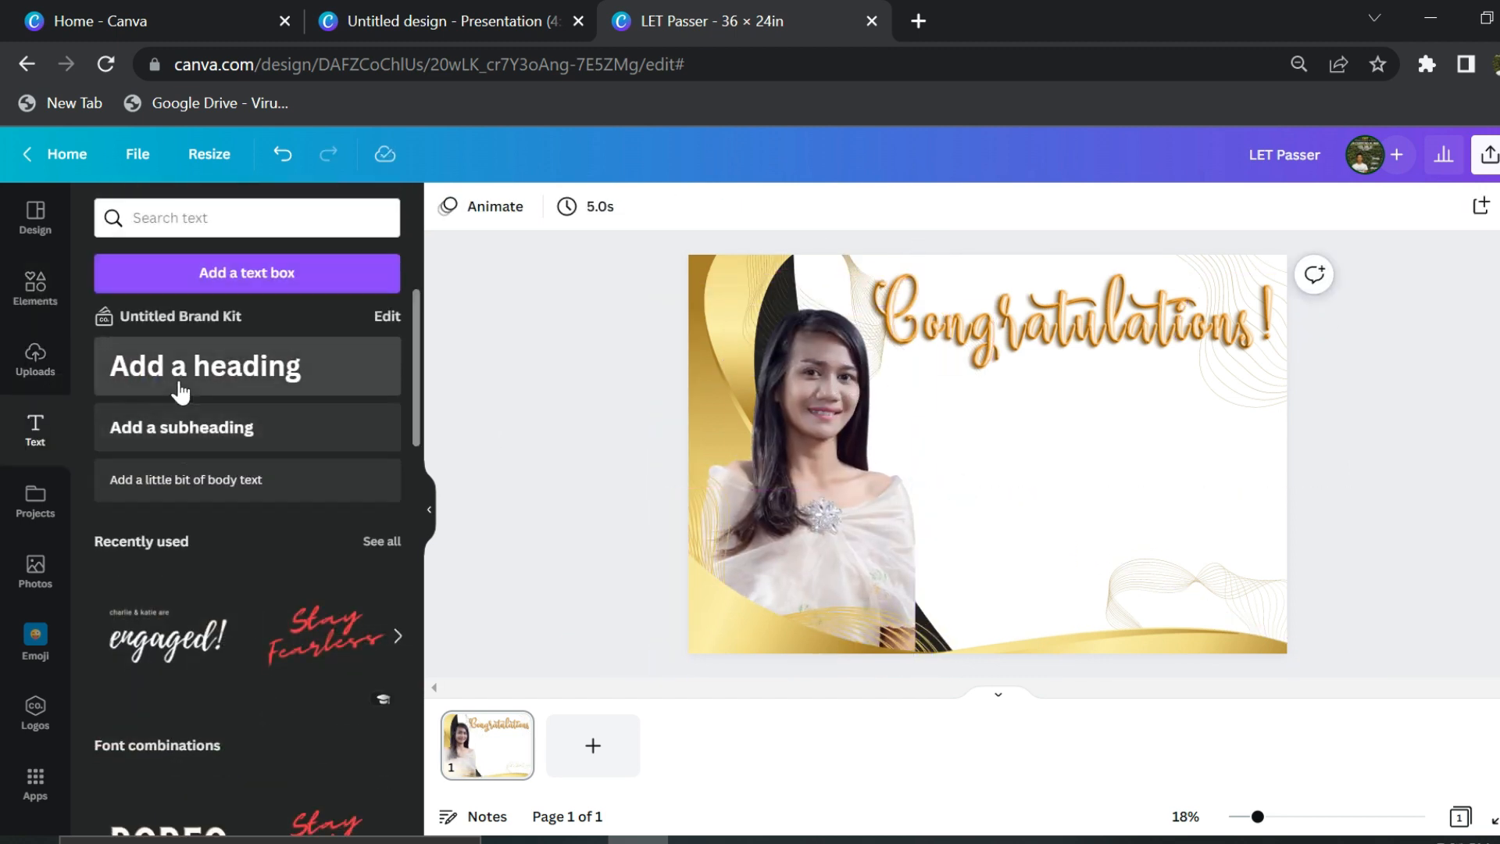
- Add the graduate's full name in capitals beside the photo, SUNBORN font, size 134
click(178, 391)
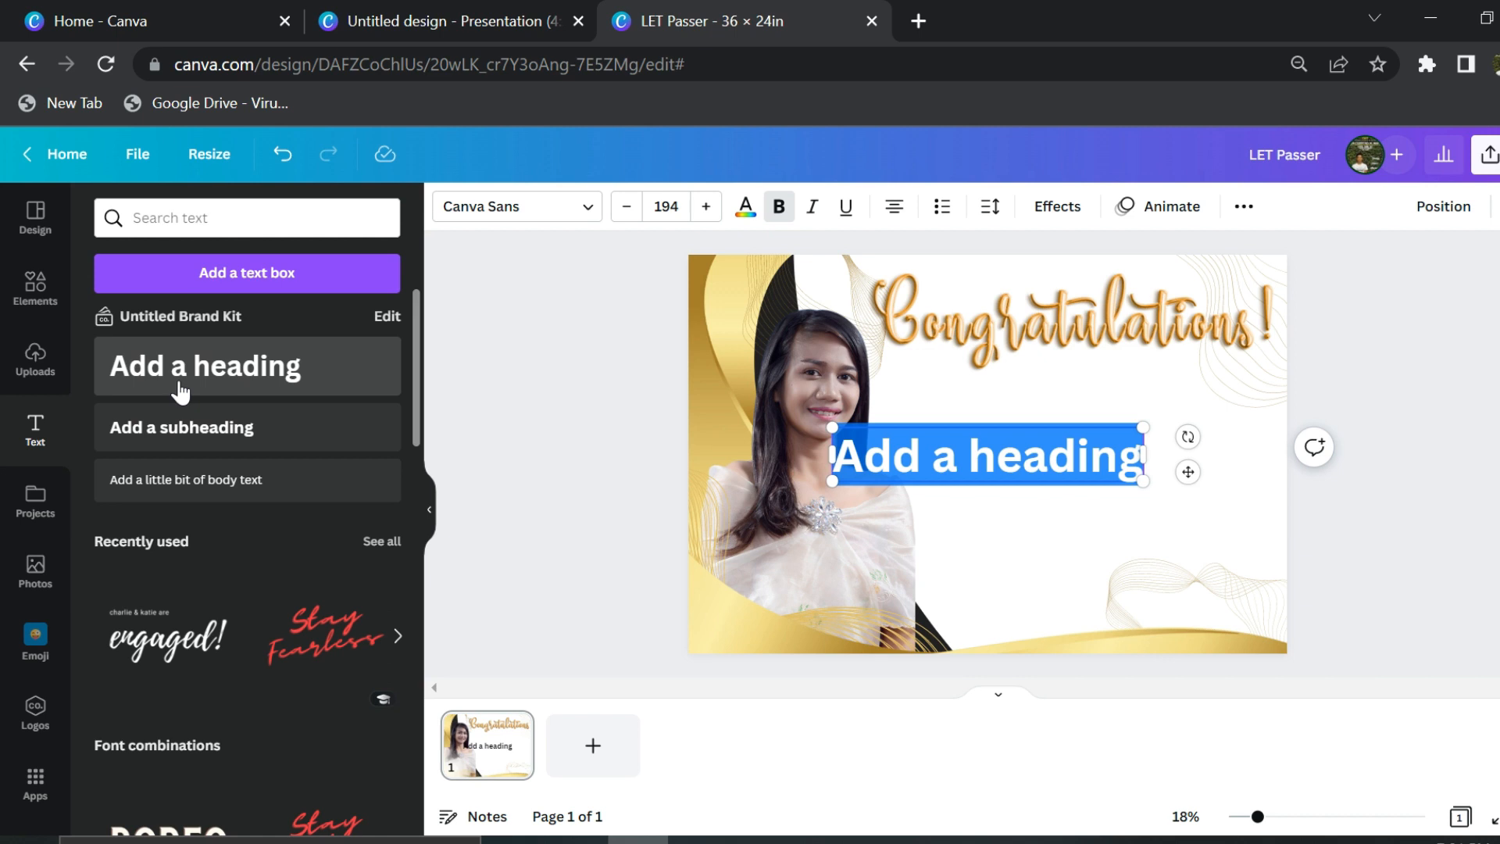
key(BackSpace)
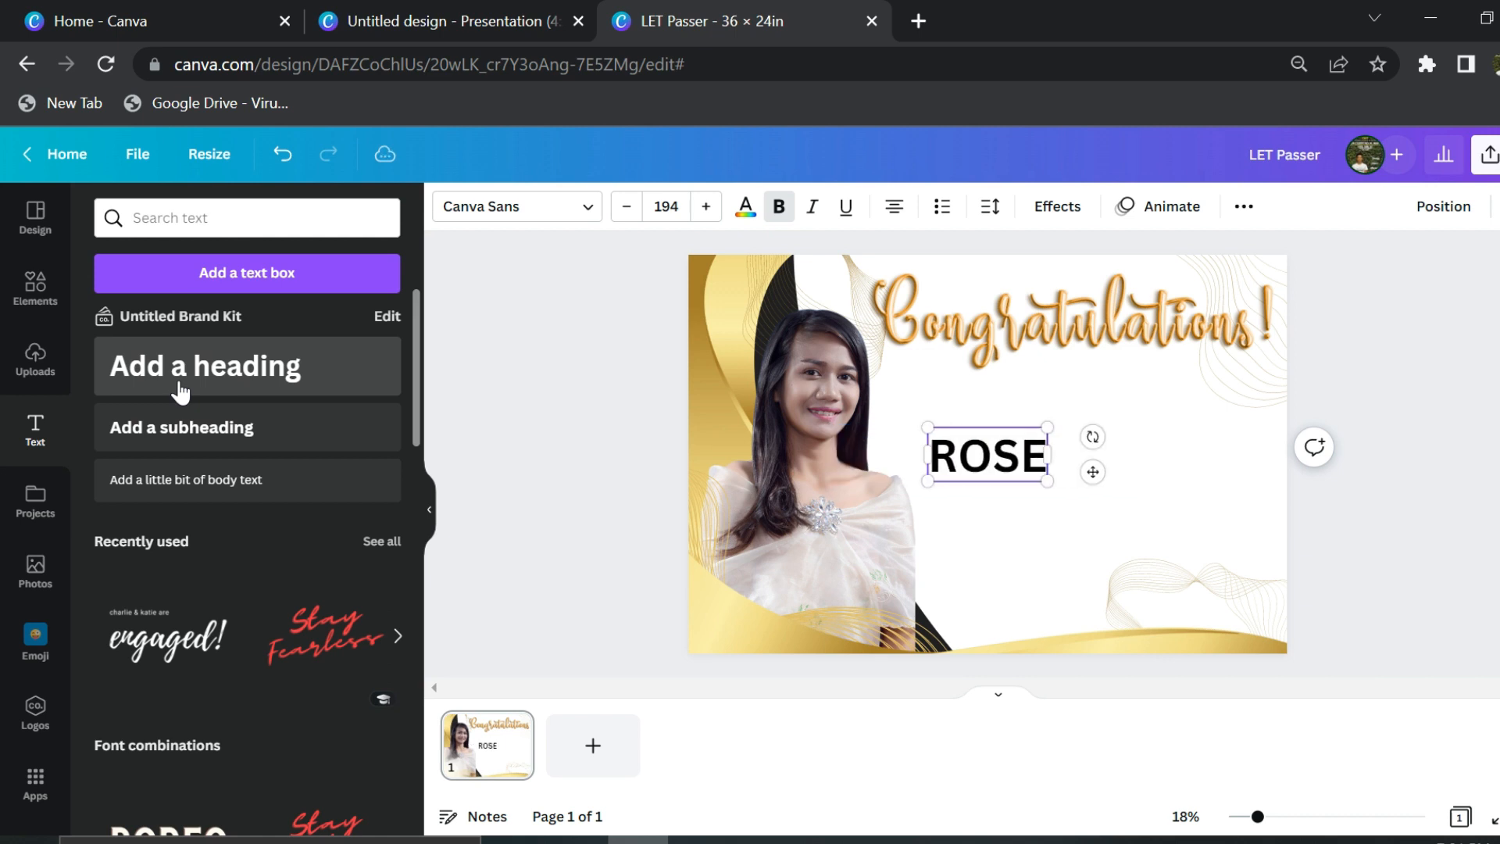
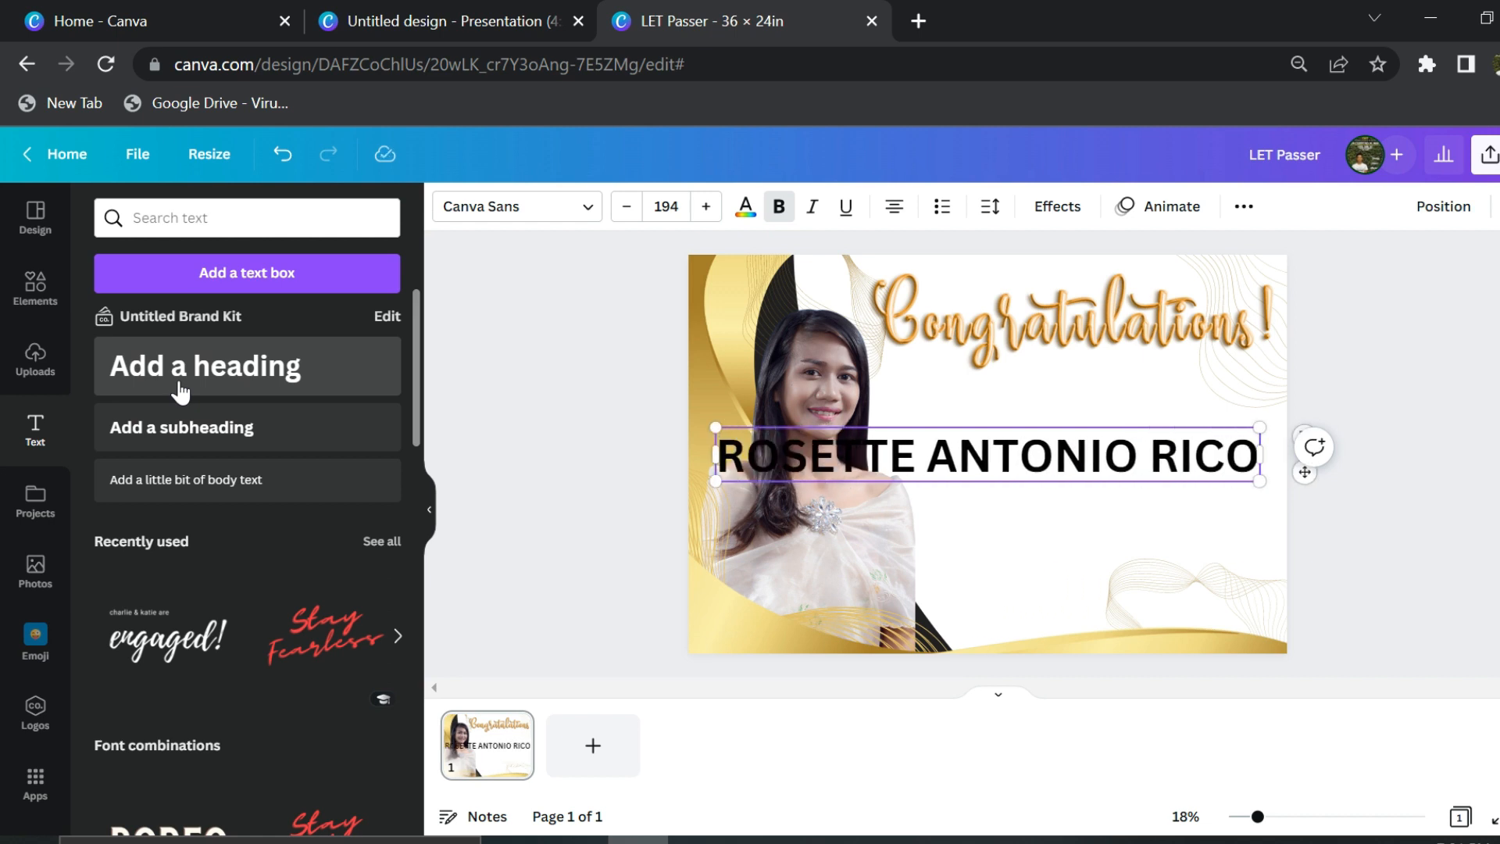
click(582, 418)
drag(769, 426, 930, 356)
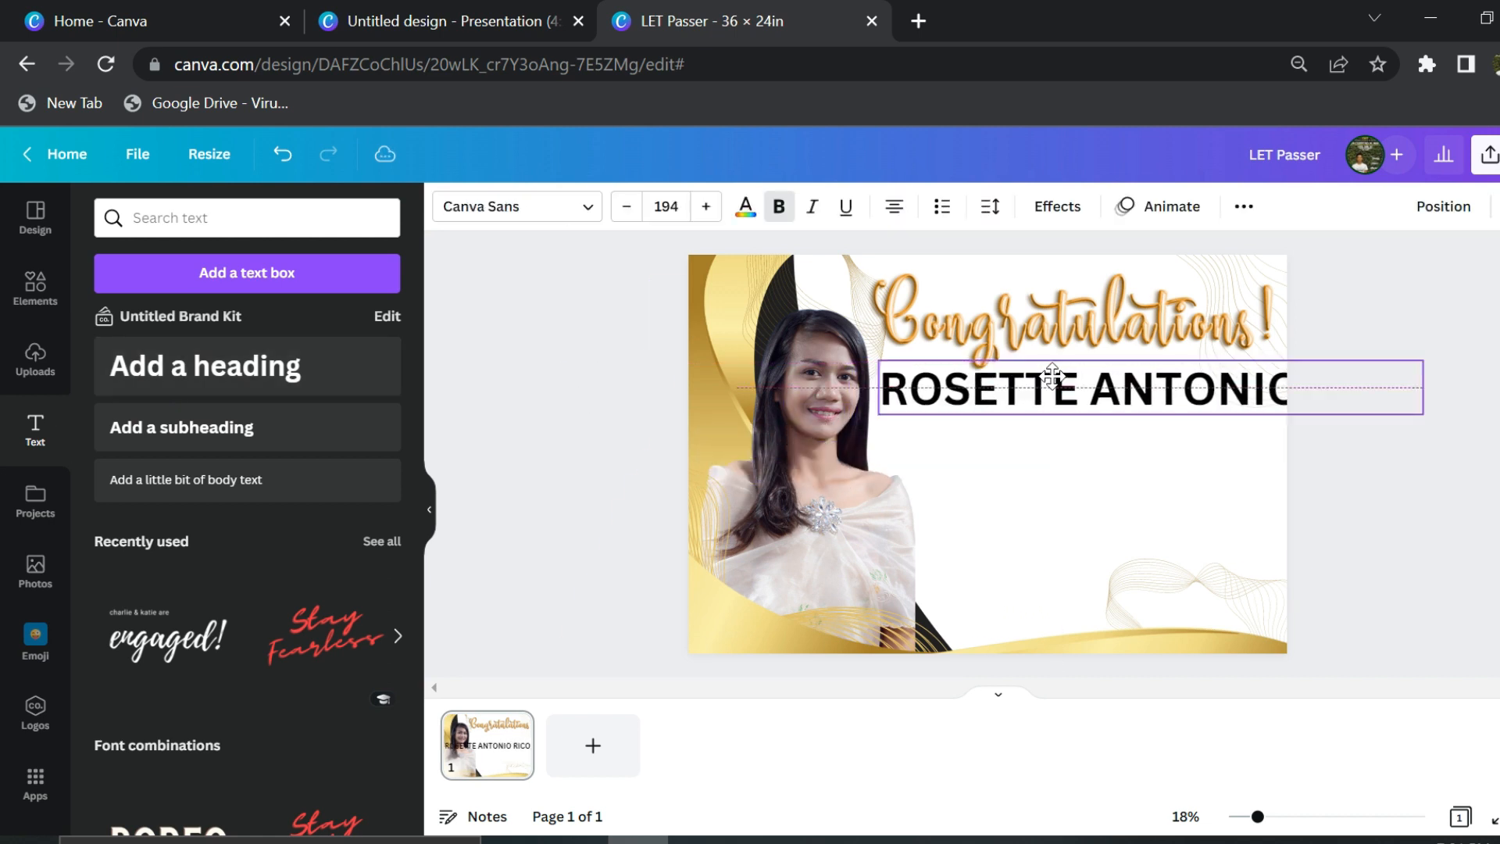
drag(1420, 408, 1259, 405)
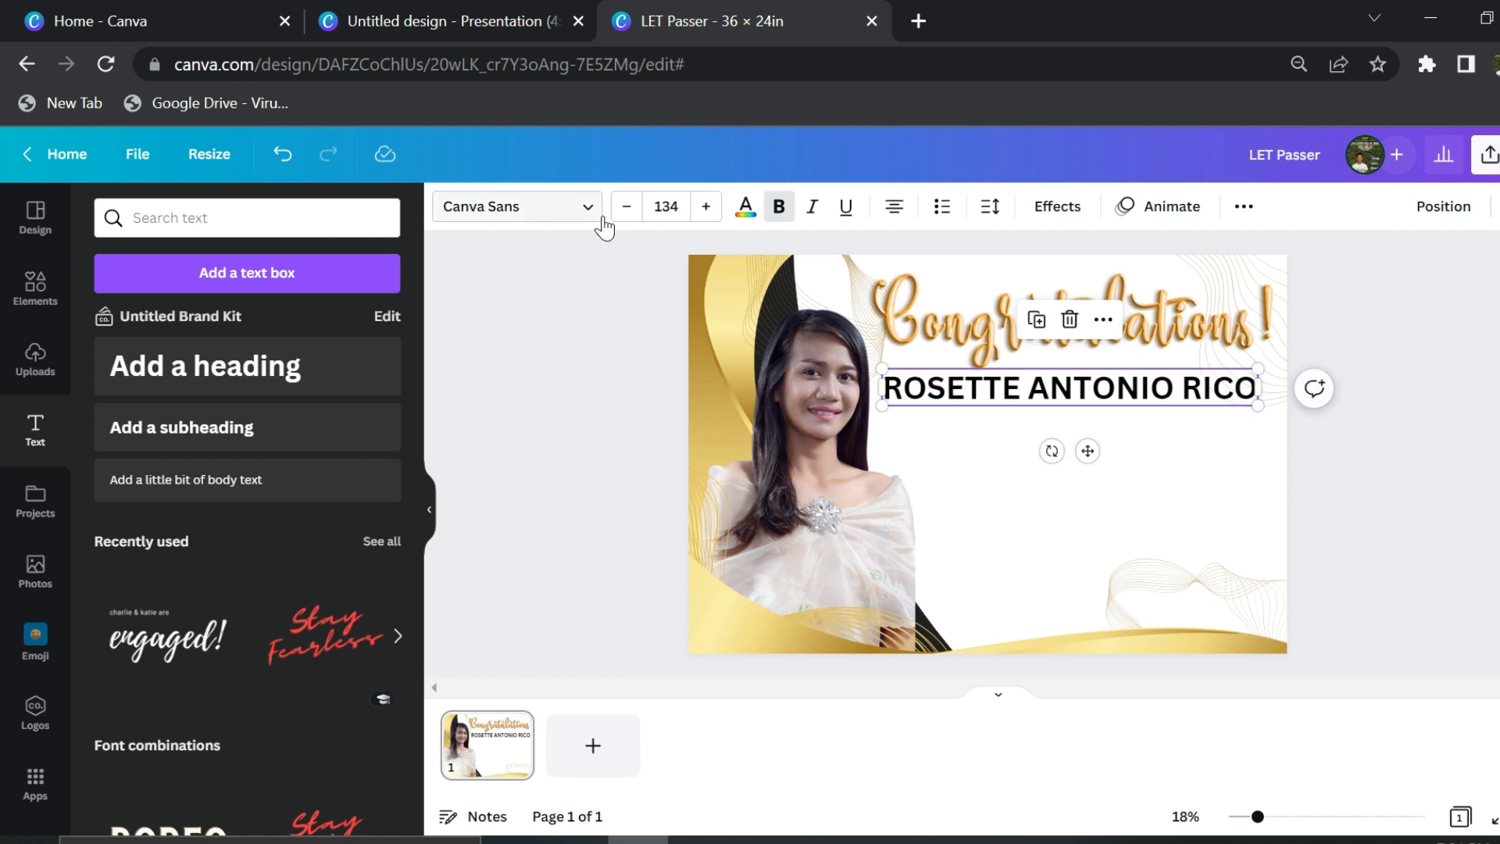
click(585, 208)
click(239, 500)
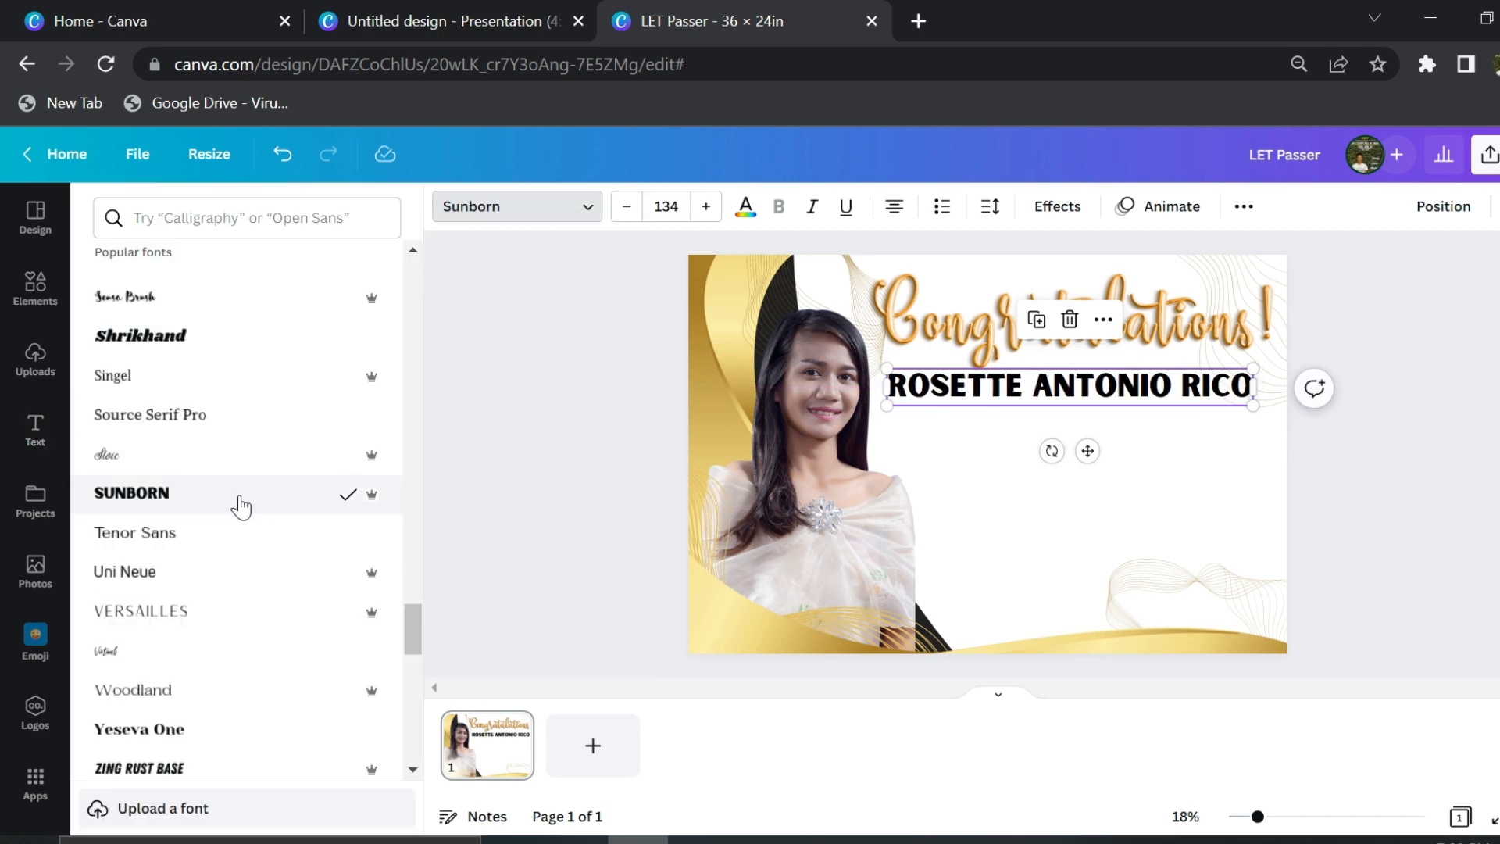
click(594, 457)
- Duplicate the name as a 'Licensed Professional Teacher' line in Quicksand, size 110, on one line
alt+drag(932, 383, 945, 427)
click(944, 427)
text(LIE)
click(600, 209)
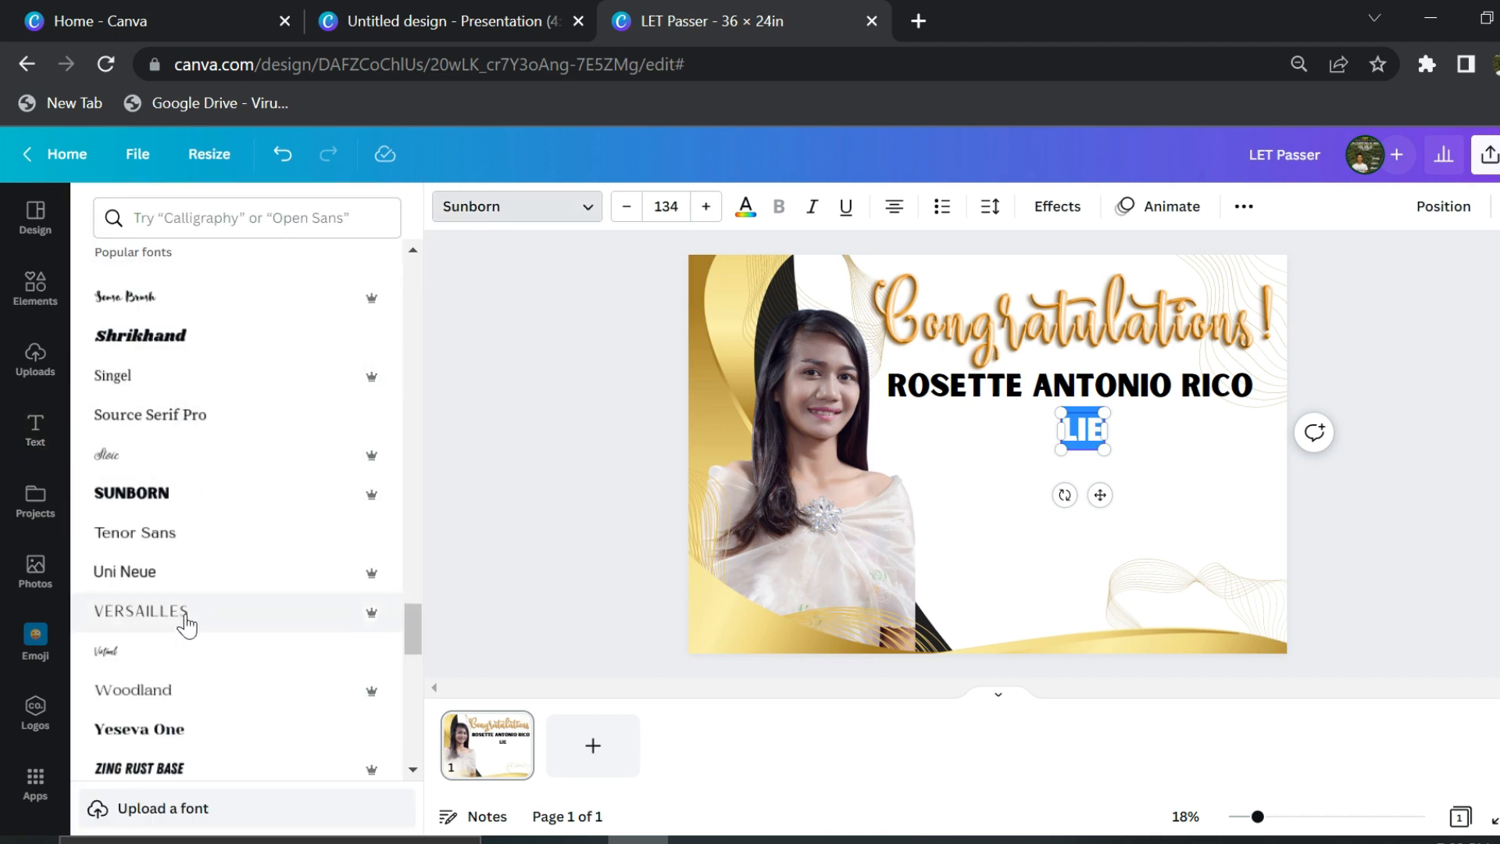
scroll(180, 547, up, 5)
click(158, 428)
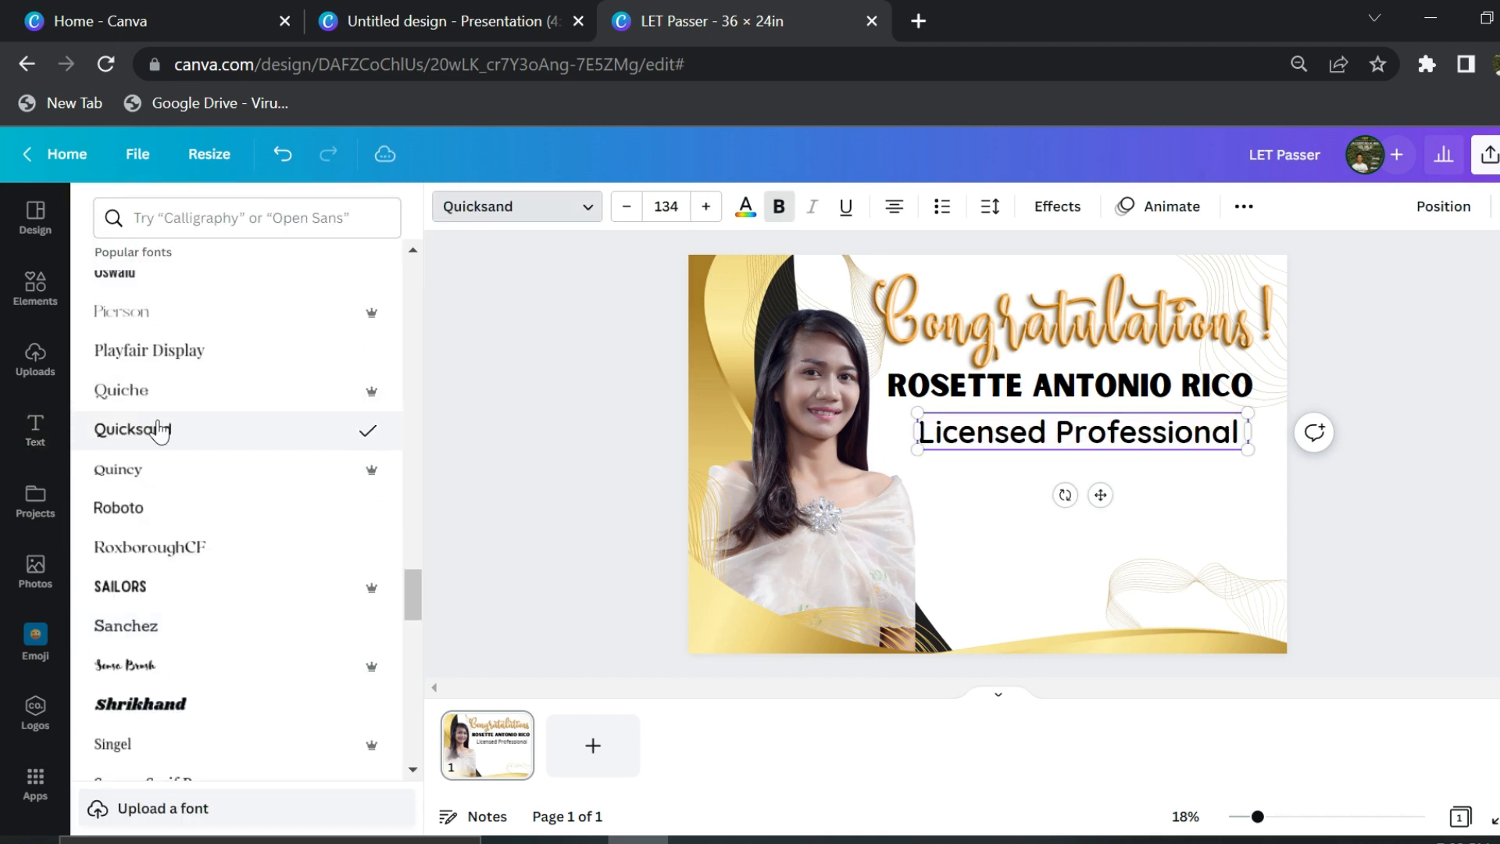
text(Teacher)
mouse_move(879, 452)
mouse_down()
mouse_move(821, 452)
mouse_move(888, 436)
mouse_up()
drag(1284, 444, 1223, 497)
click(1406, 415)
- Move the name down toward the licence line and Congratulations down just above the name
click(1207, 443)
click(1176, 388)
drag(1175, 388, 1175, 473)
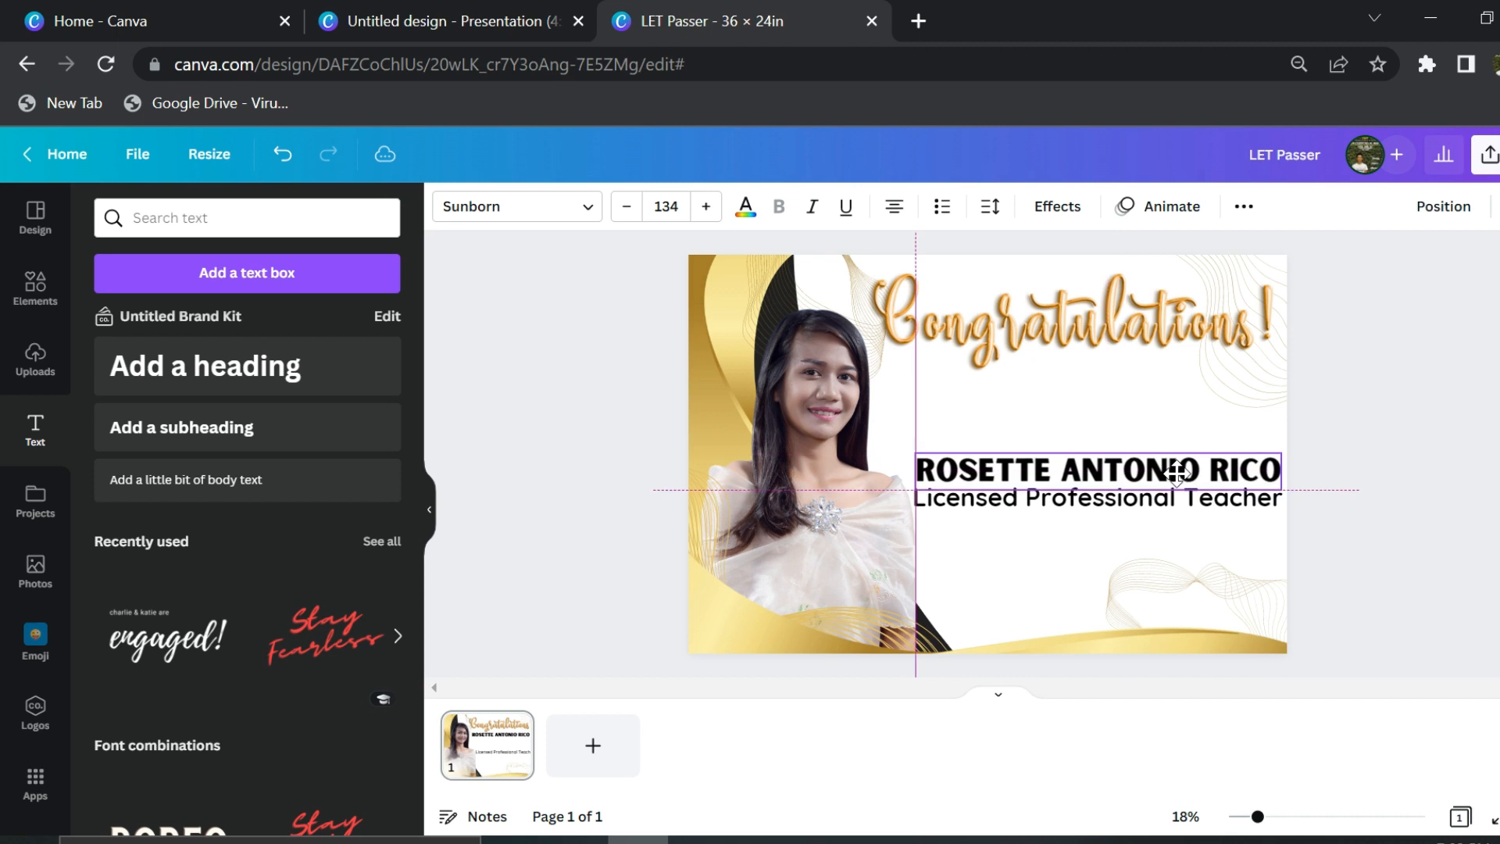
drag(1078, 312, 1082, 394)
click(1401, 375)
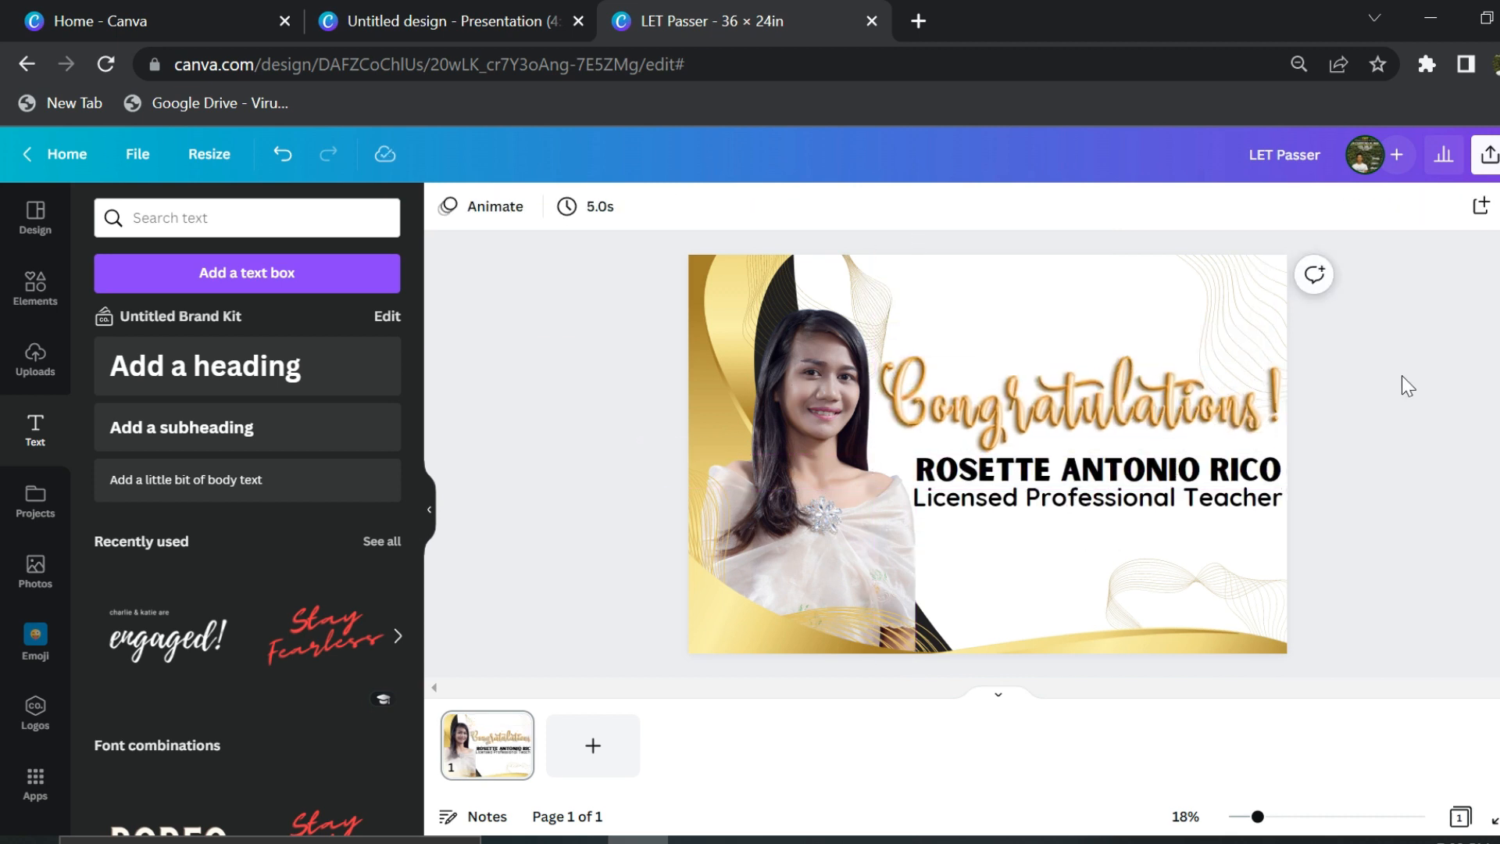
click(35, 289)
- Add a black rectangle bar beneath the Congratulations graphic and bring the lettering in front of it
click(211, 218)
text(rec)
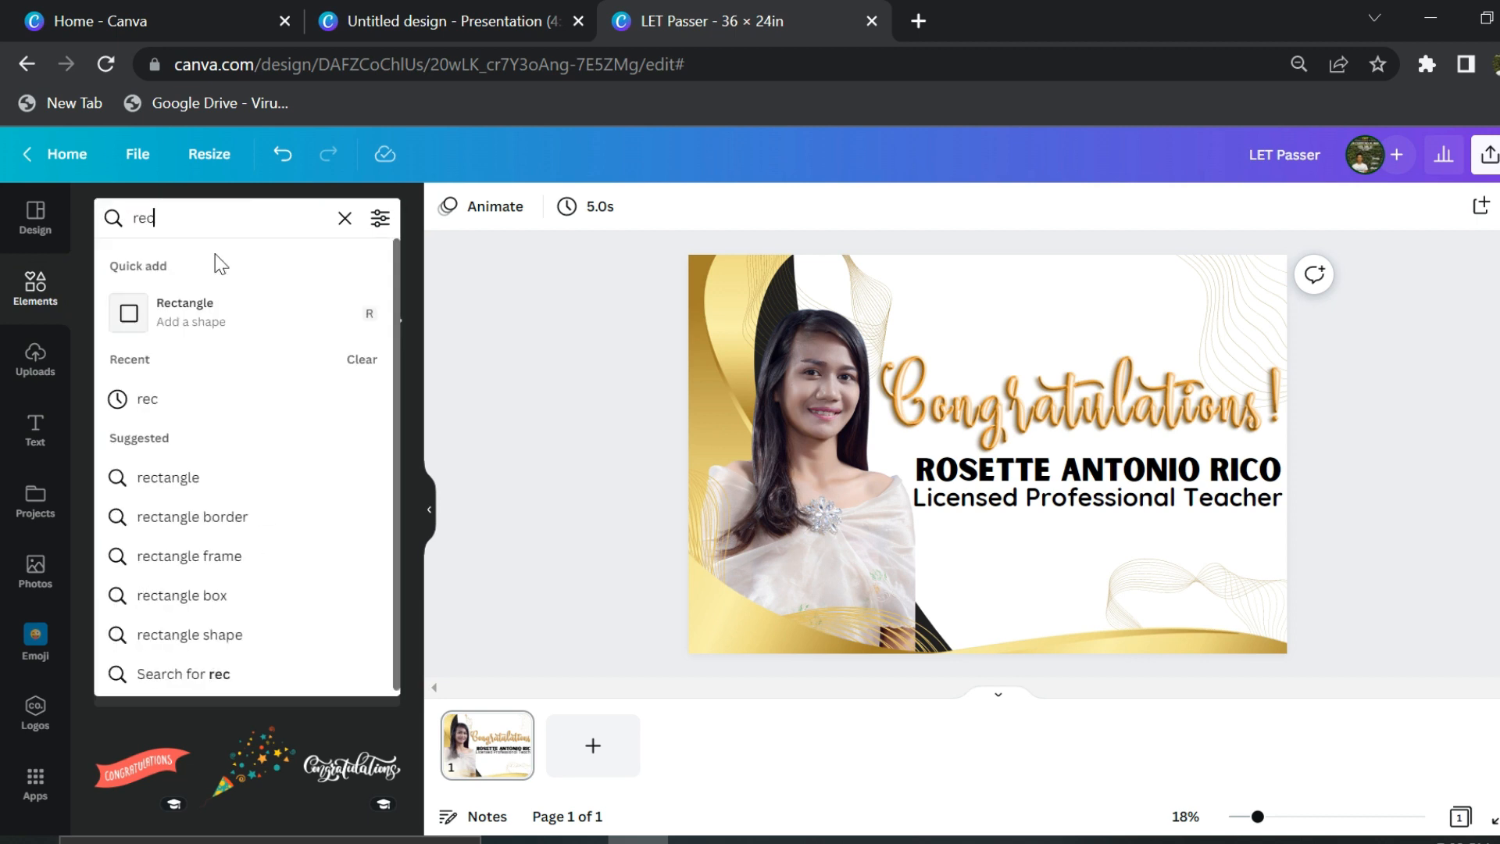
click(160, 308)
drag(1013, 430, 1305, 485)
drag(1070, 546, 1078, 453)
click(552, 206)
click(273, 309)
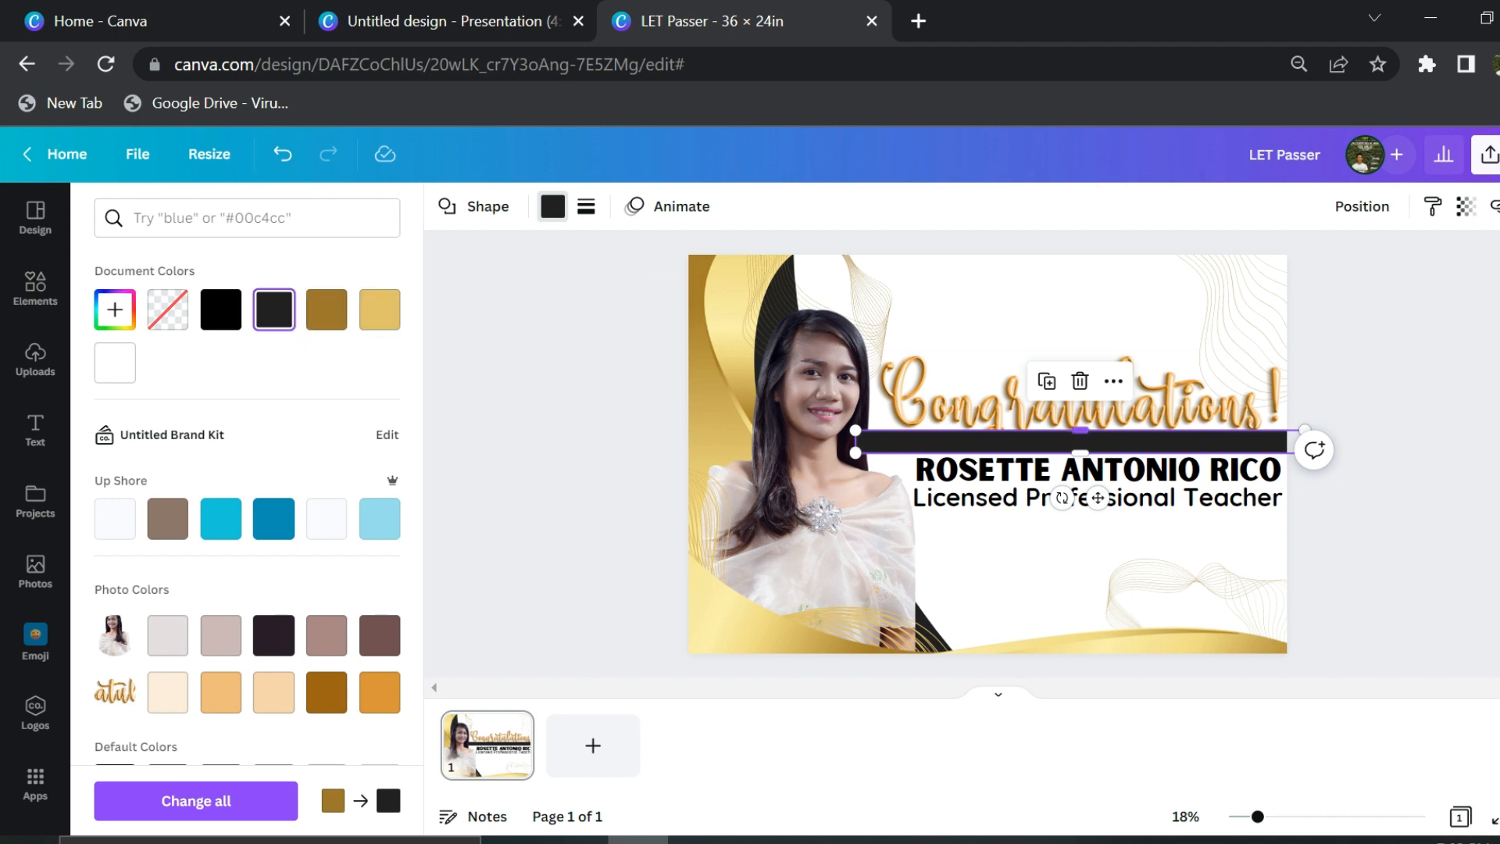
click(936, 418)
key(ctrl+bracketright)
click(1320, 434)
- Set the Licensed Professional Teacher line to Oswald at size 109 and lower it slightly
click(1251, 506)
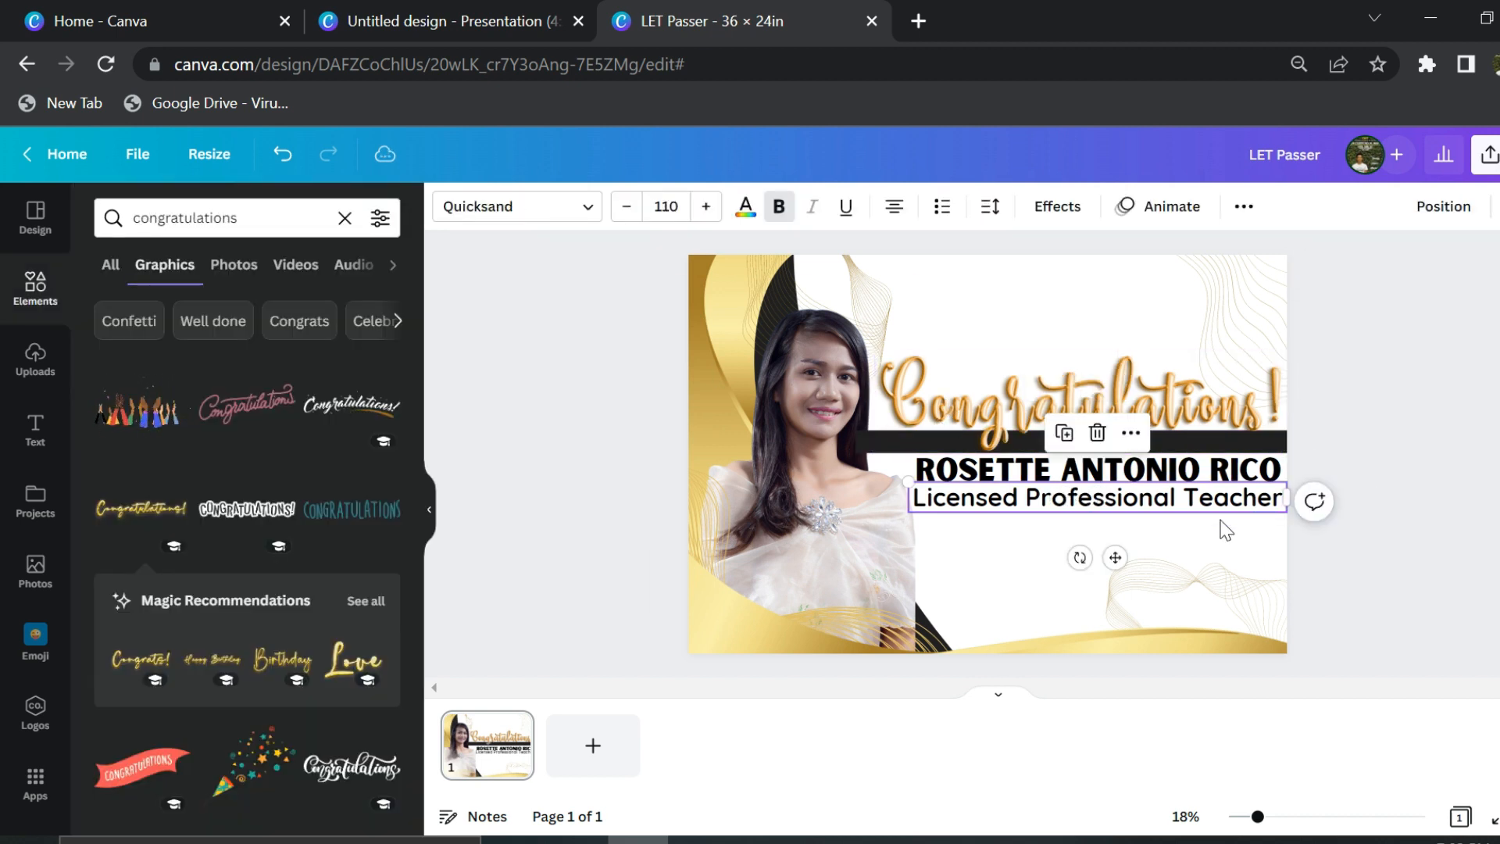
scroll(1256, 517, up, 5)
drag(725, 497, 719, 492)
click(586, 207)
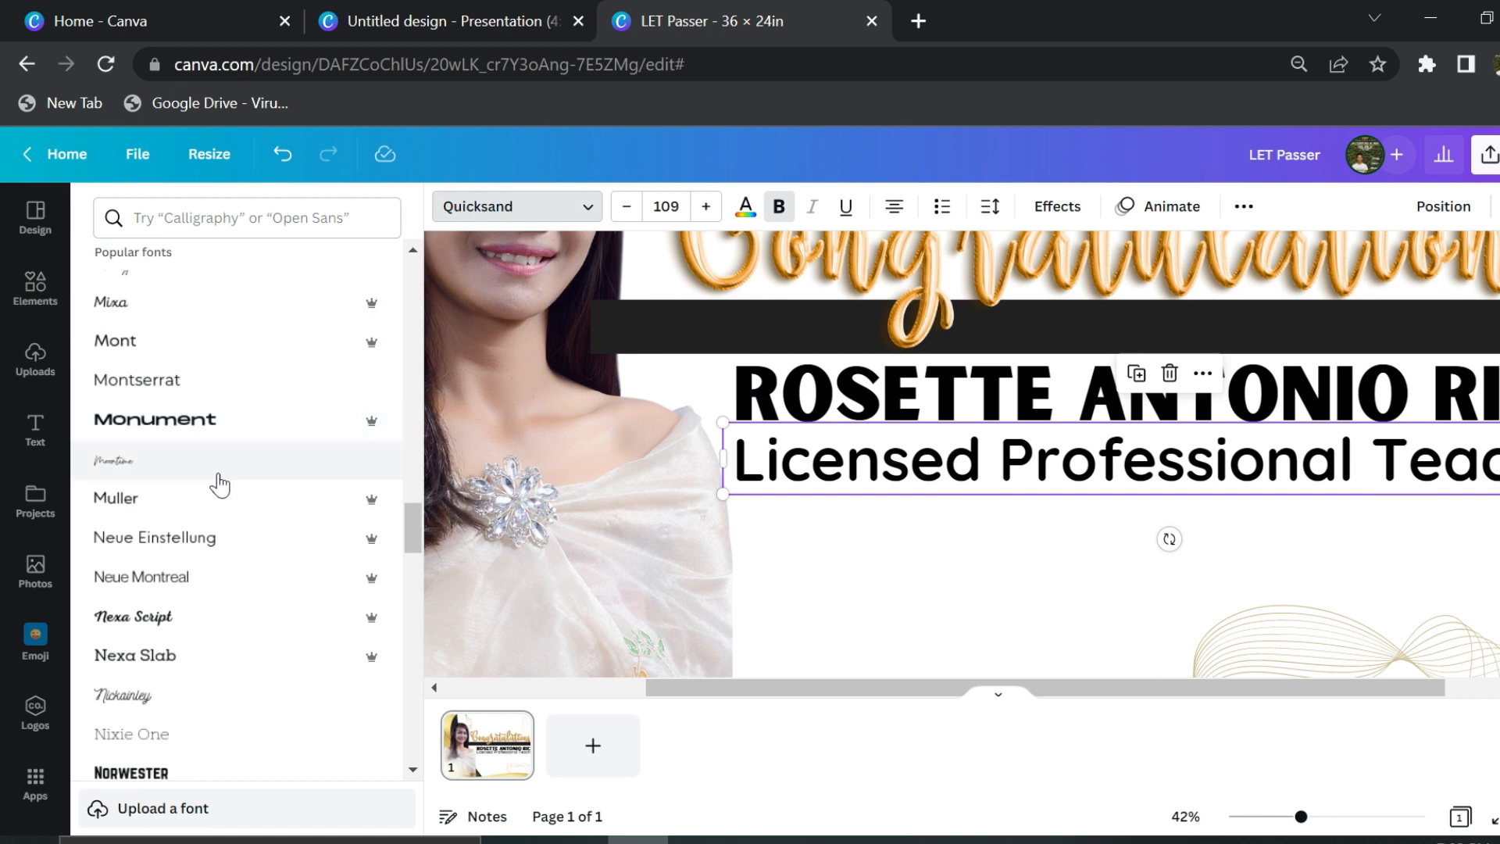
scroll(240, 415, down, 5)
click(151, 636)
scroll(1010, 519, down, 4)
key(Escape)
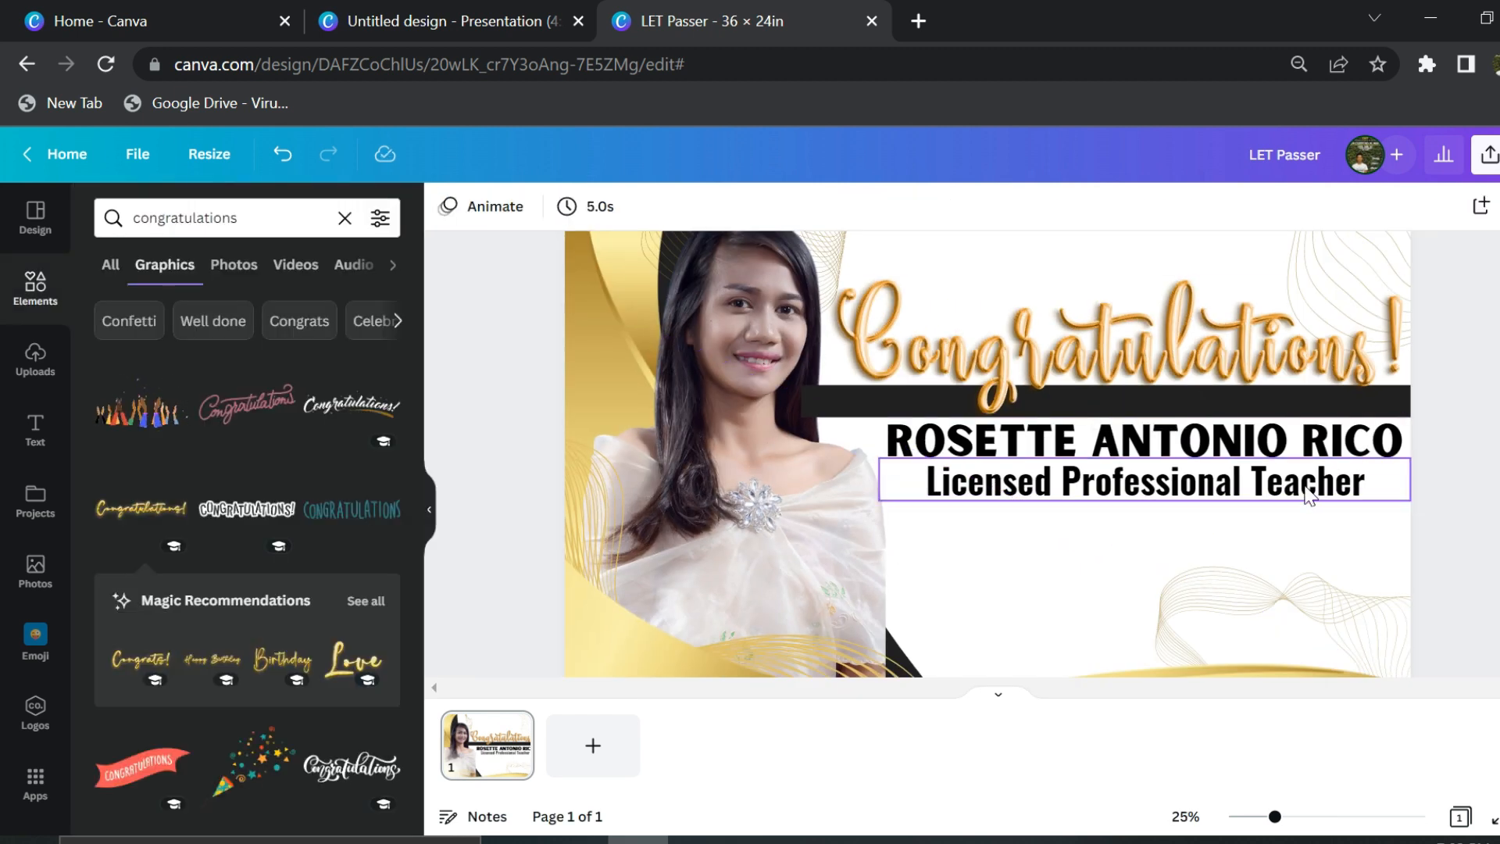
drag(1310, 495, 1310, 507)
- Double the black bar's thickness, center Congratulations over it, and nudge the name and wavy line
click(1409, 408)
drag(1117, 411, 1122, 402)
drag(800, 400, 796, 415)
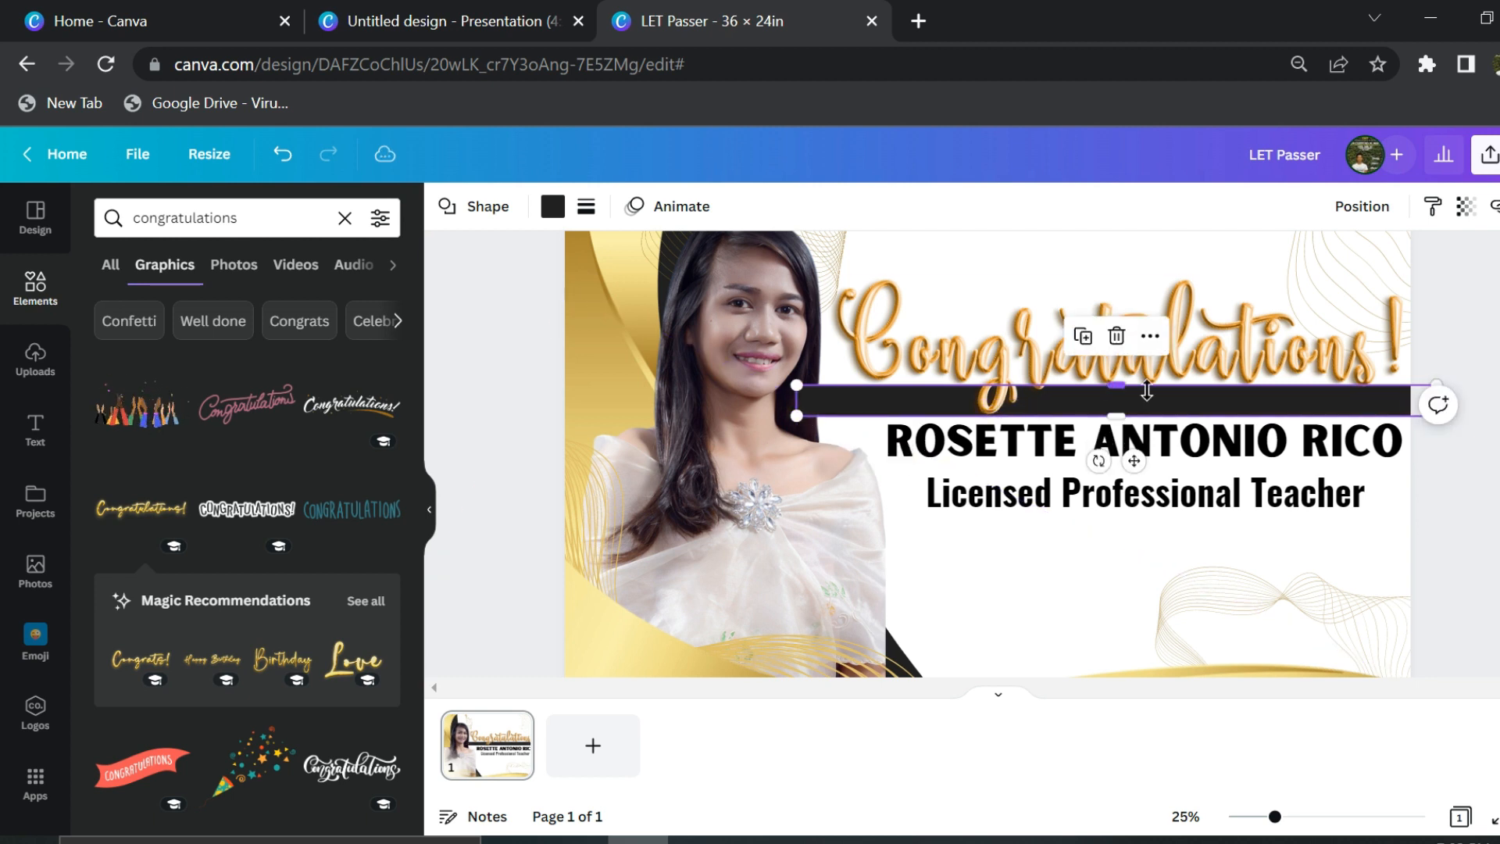
drag(1008, 355, 1015, 387)
click(1438, 402)
drag(1315, 455, 1302, 515)
click(1484, 461)
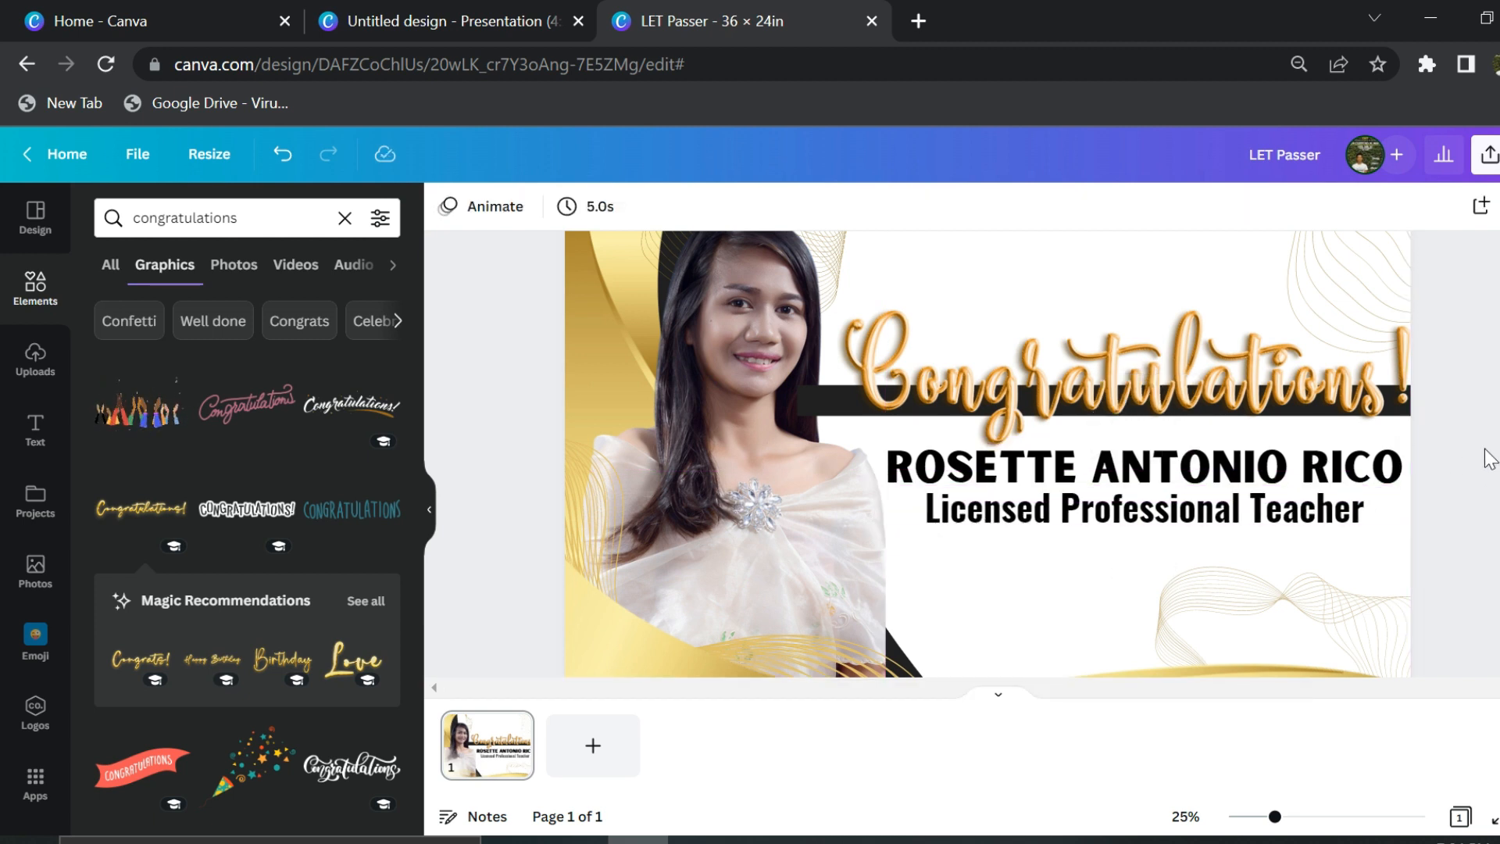
scroll(1438, 459, down, 1)
mouse_move(1320, 559)
mouse_down()
mouse_move(964, 603)
mouse_move(941, 582)
mouse_up()
click(1484, 437)
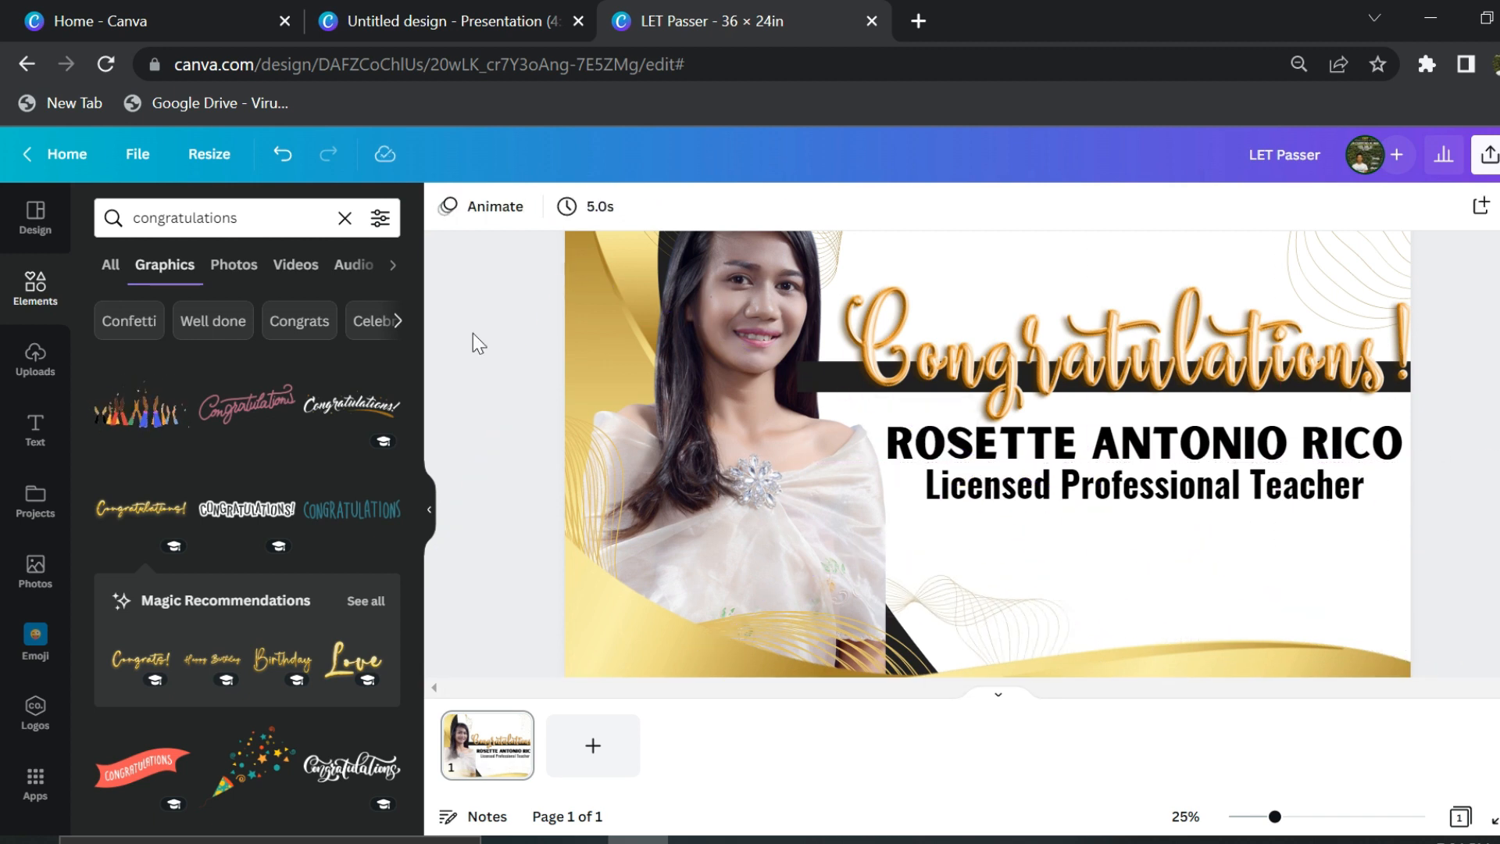
click(195, 217)
- Add a thin black line under the name, copy it, and level the copy under the licence text
text(line)
click(165, 301)
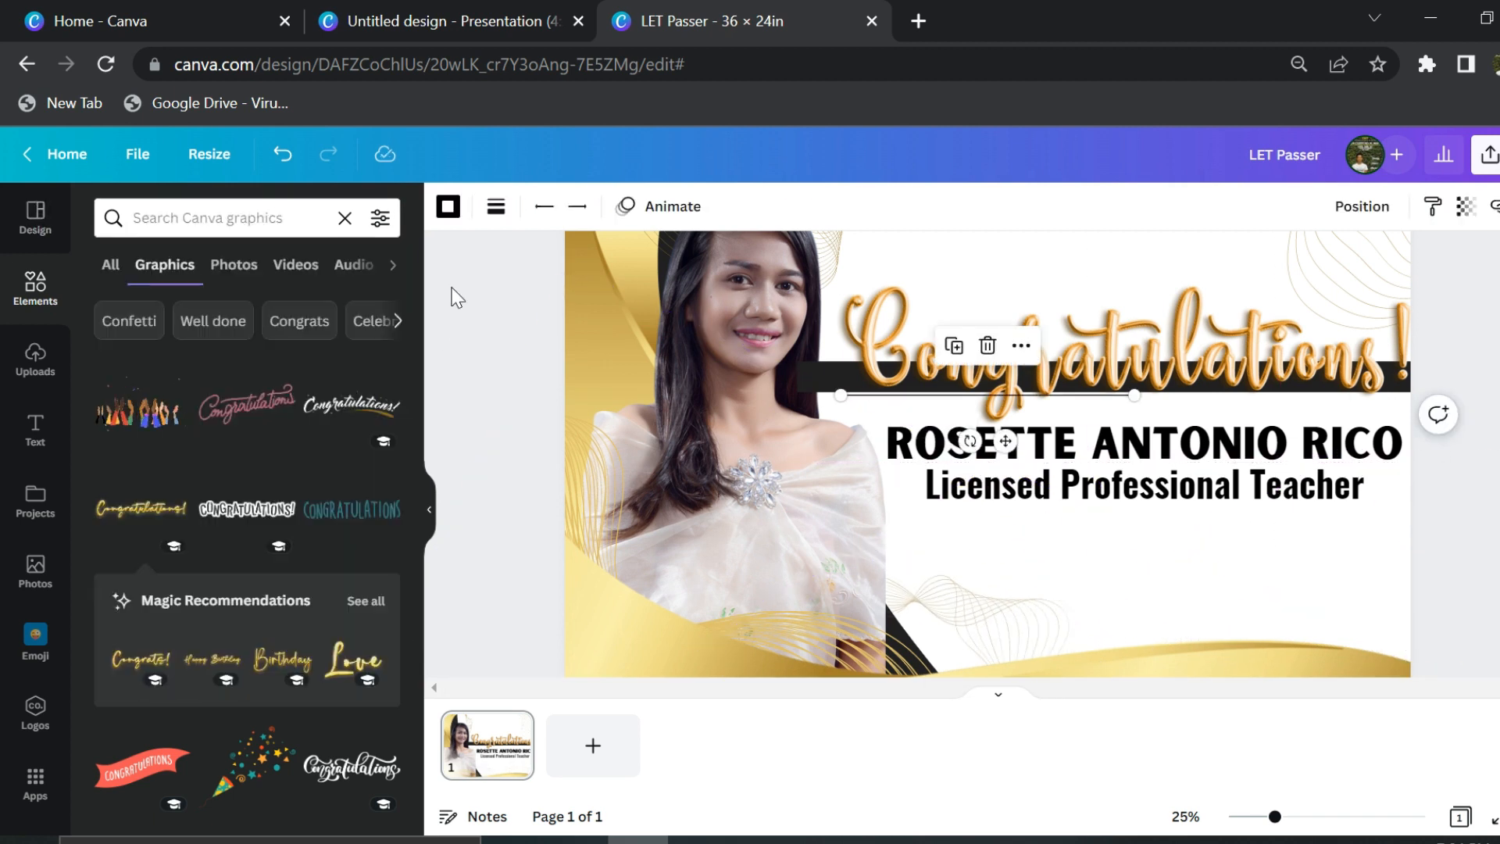
drag(840, 395, 797, 397)
drag(1121, 441, 1121, 507)
click(447, 206)
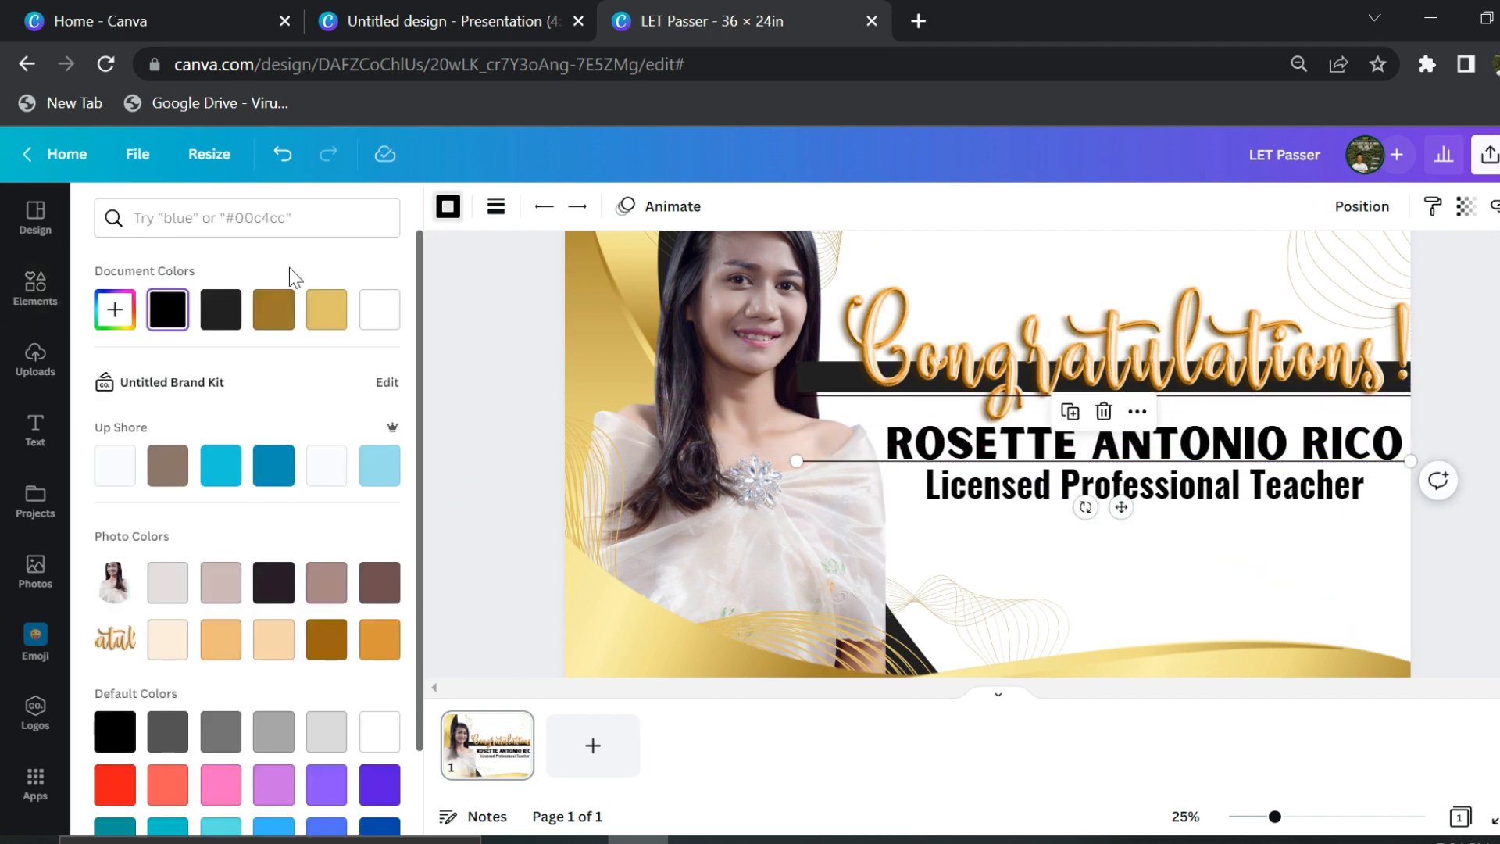
key(ctrl+[)
key(ctrl+[)
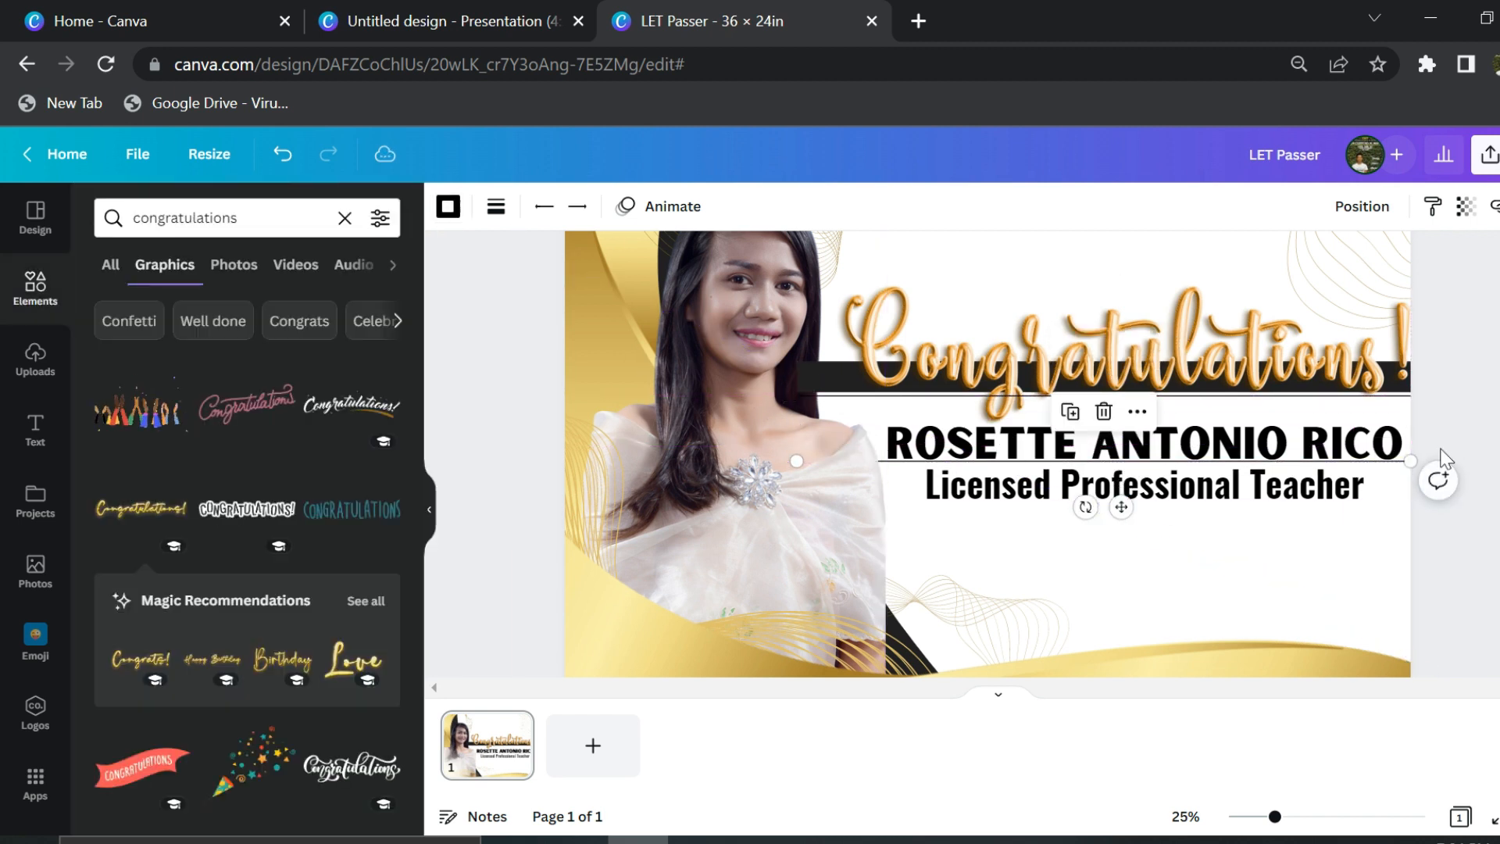
scroll(1444, 460, up, 2)
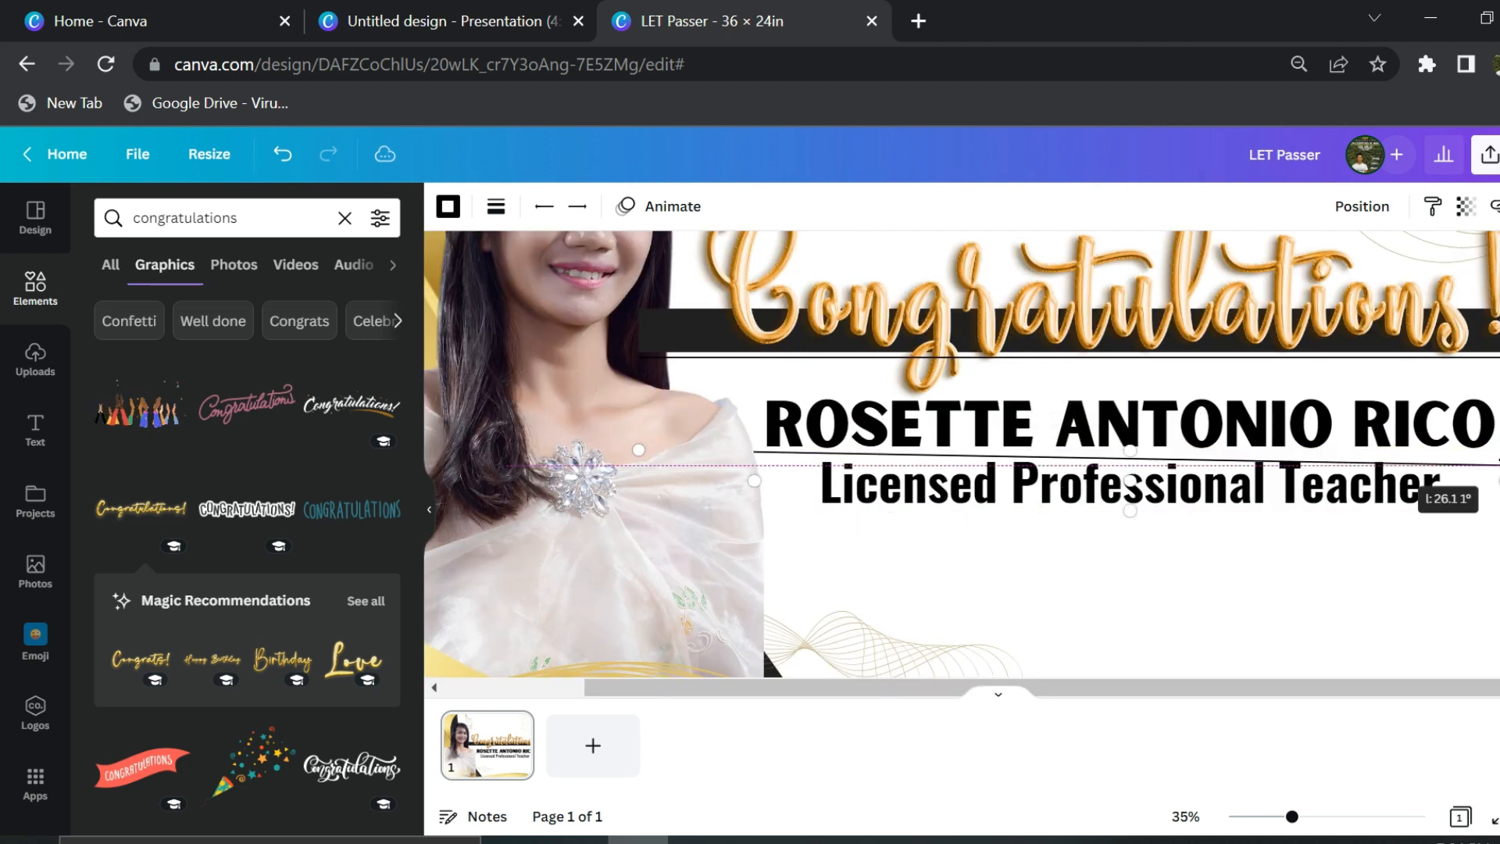
drag(1094, 500, 1093, 499)
scroll(1104, 501, up, 4)
drag(1057, 448, 1058, 461)
scroll(1057, 461, down, 5)
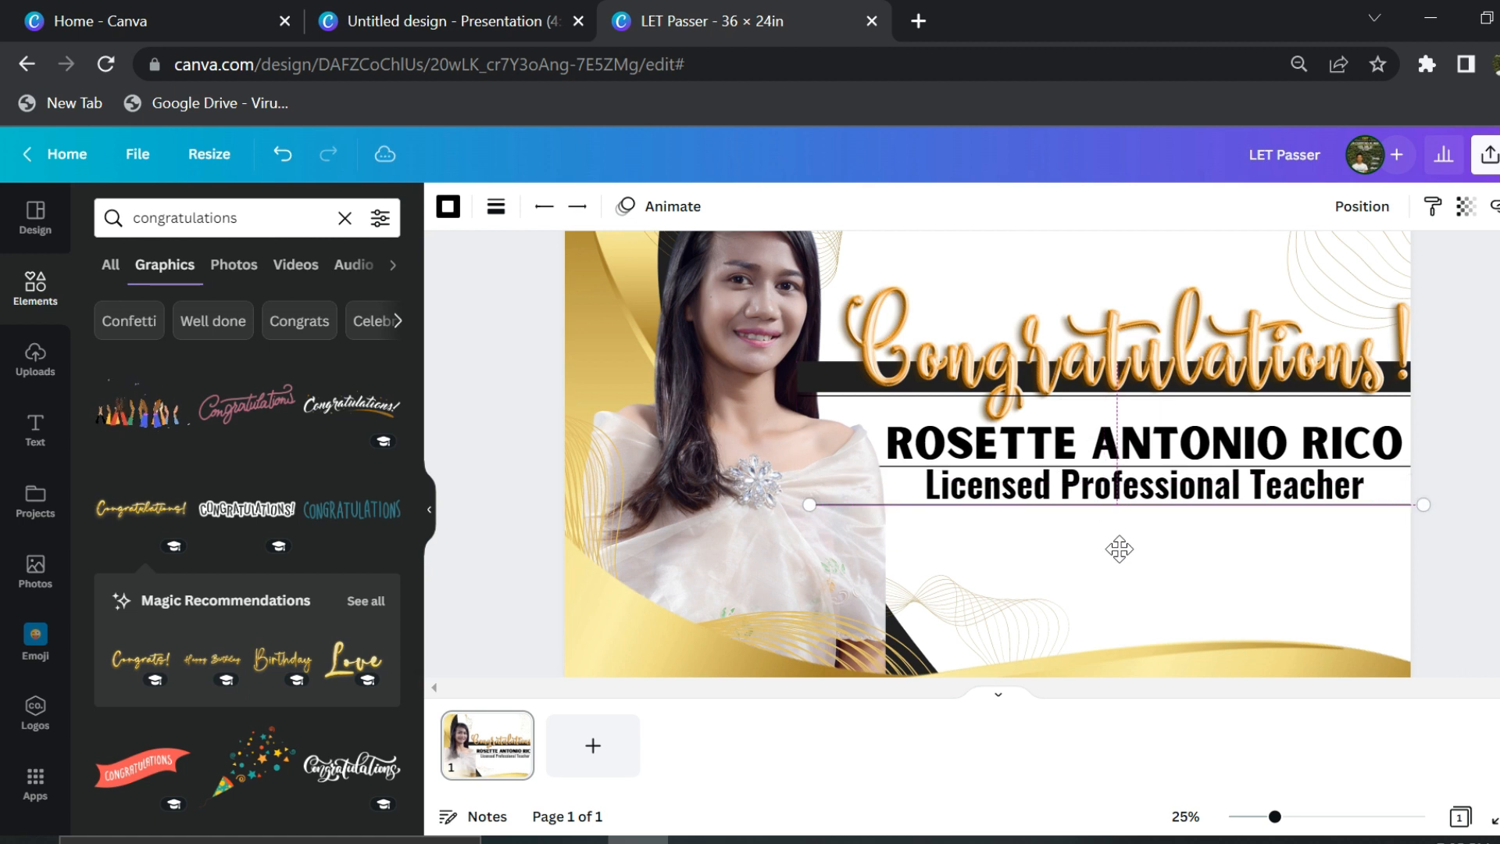
click(1468, 410)
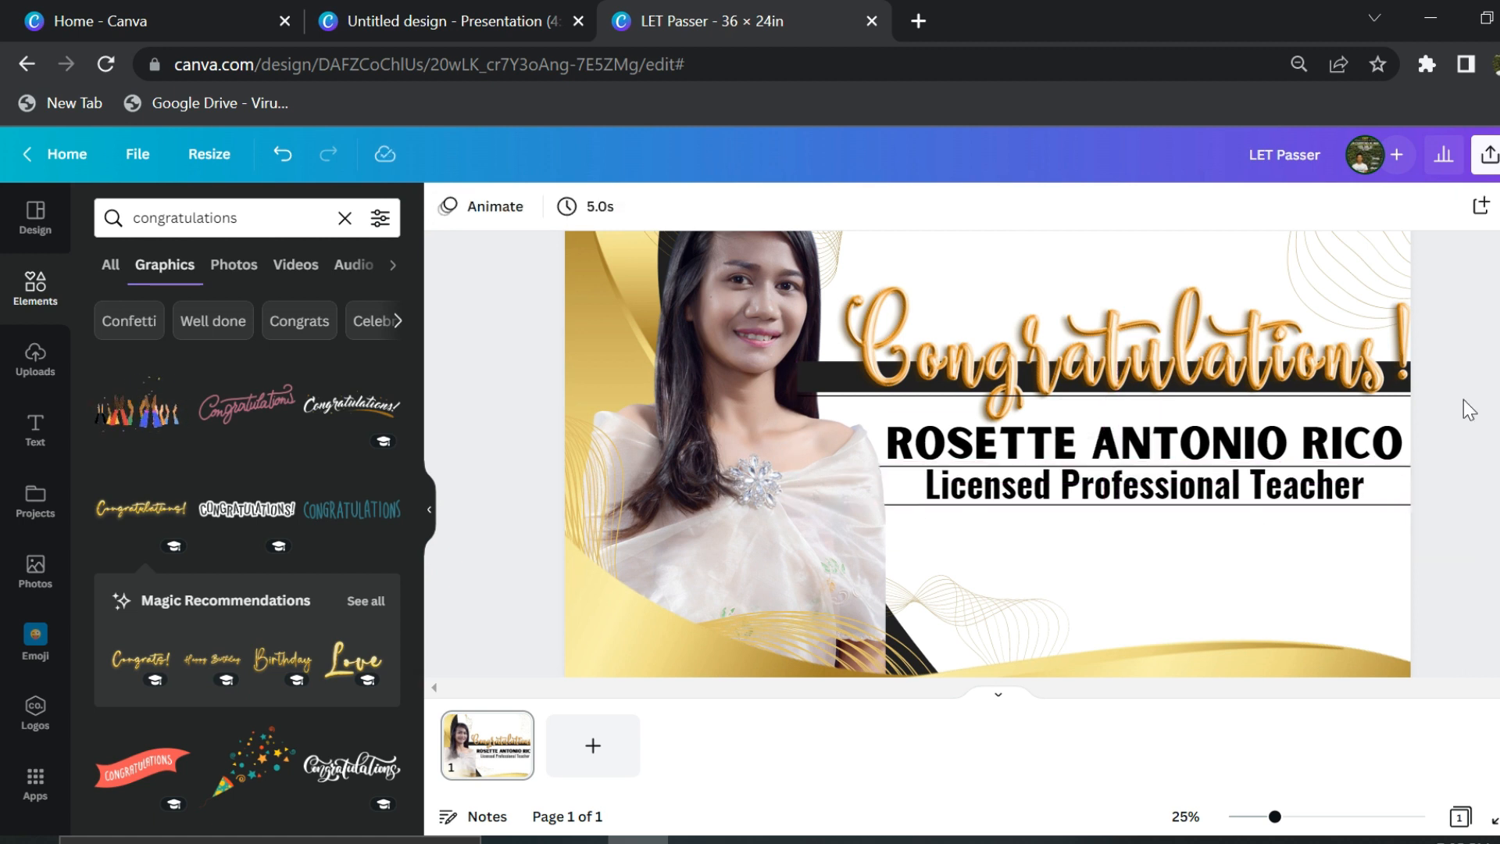
- Duplicate the Licensed Professional Teacher line to the top and retype it as 'All Glory to God!'
click(1234, 494)
alt+drag(1227, 491, 1142, 312)
scroll(1225, 569, down, 2)
double_click(1141, 315)
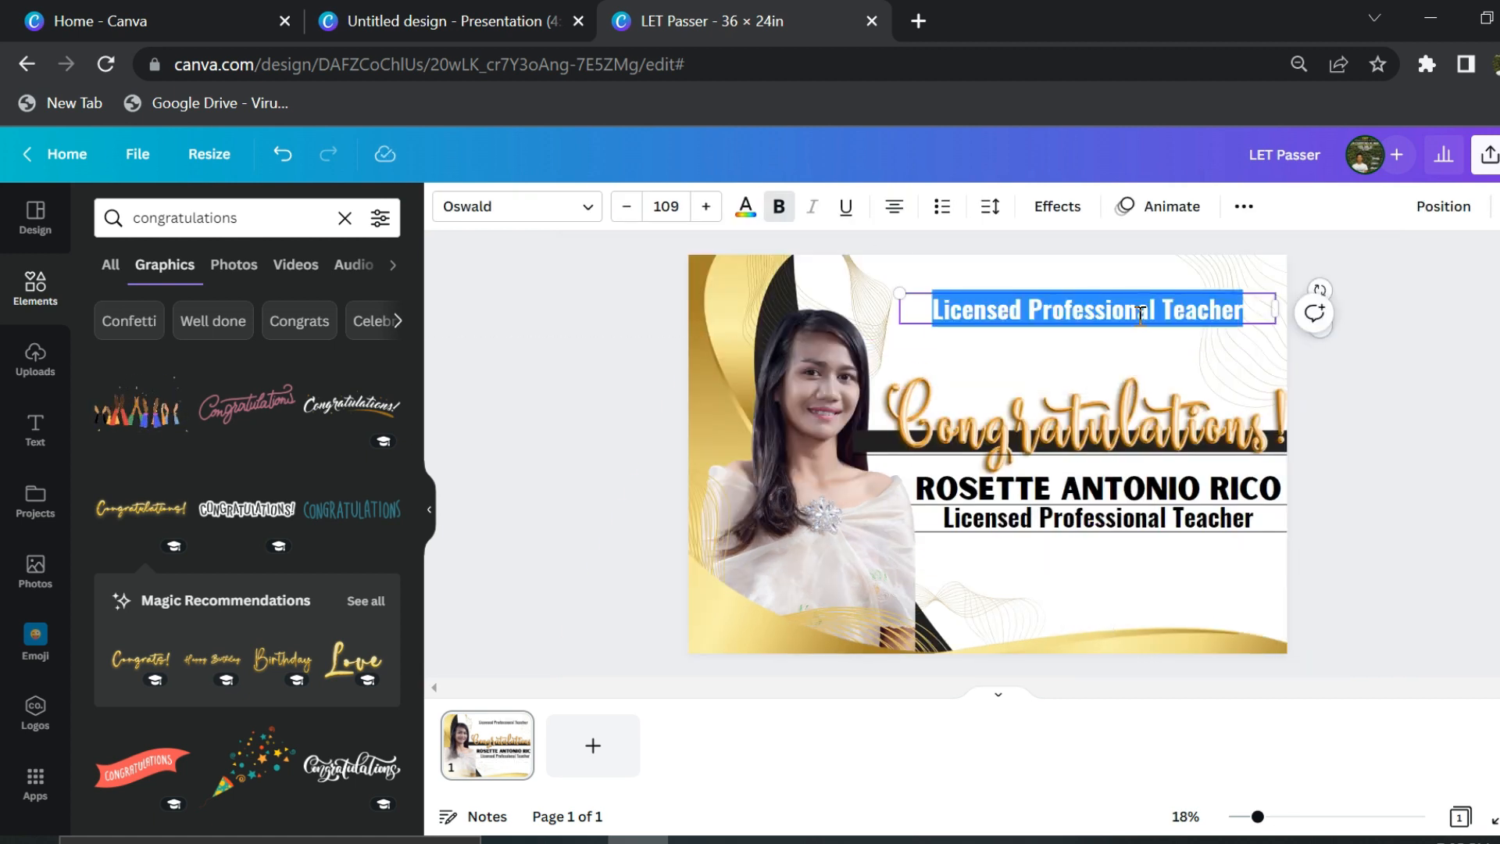
text(All Glory to God!)
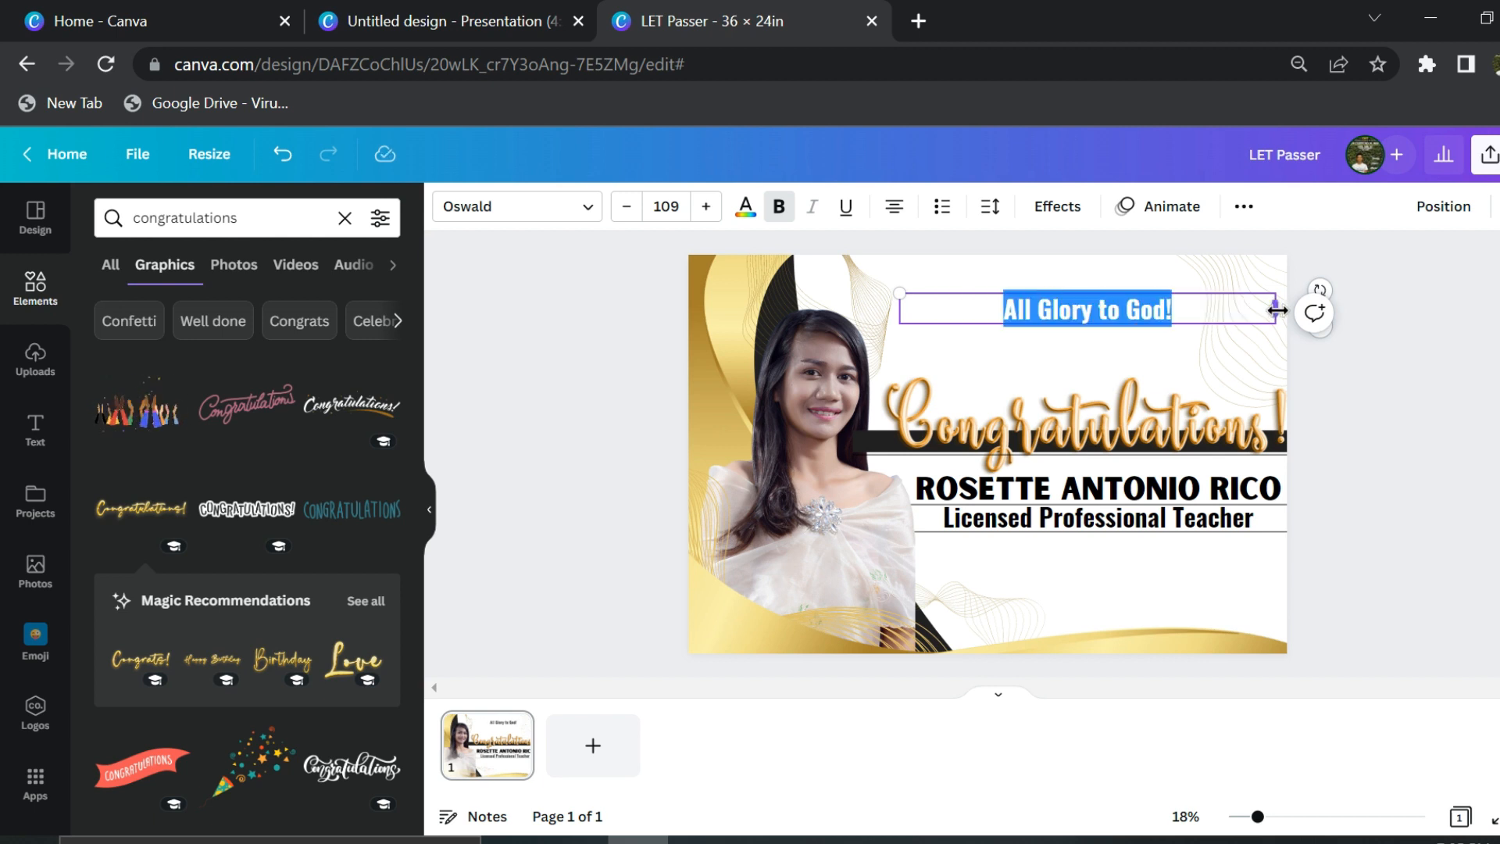
drag(1278, 310, 1080, 314)
- Enlarge the heading to 188 and give it the AyrSaturday Night script font
drag(899, 293, 769, 271)
click(583, 209)
scroll(182, 603, down, 15)
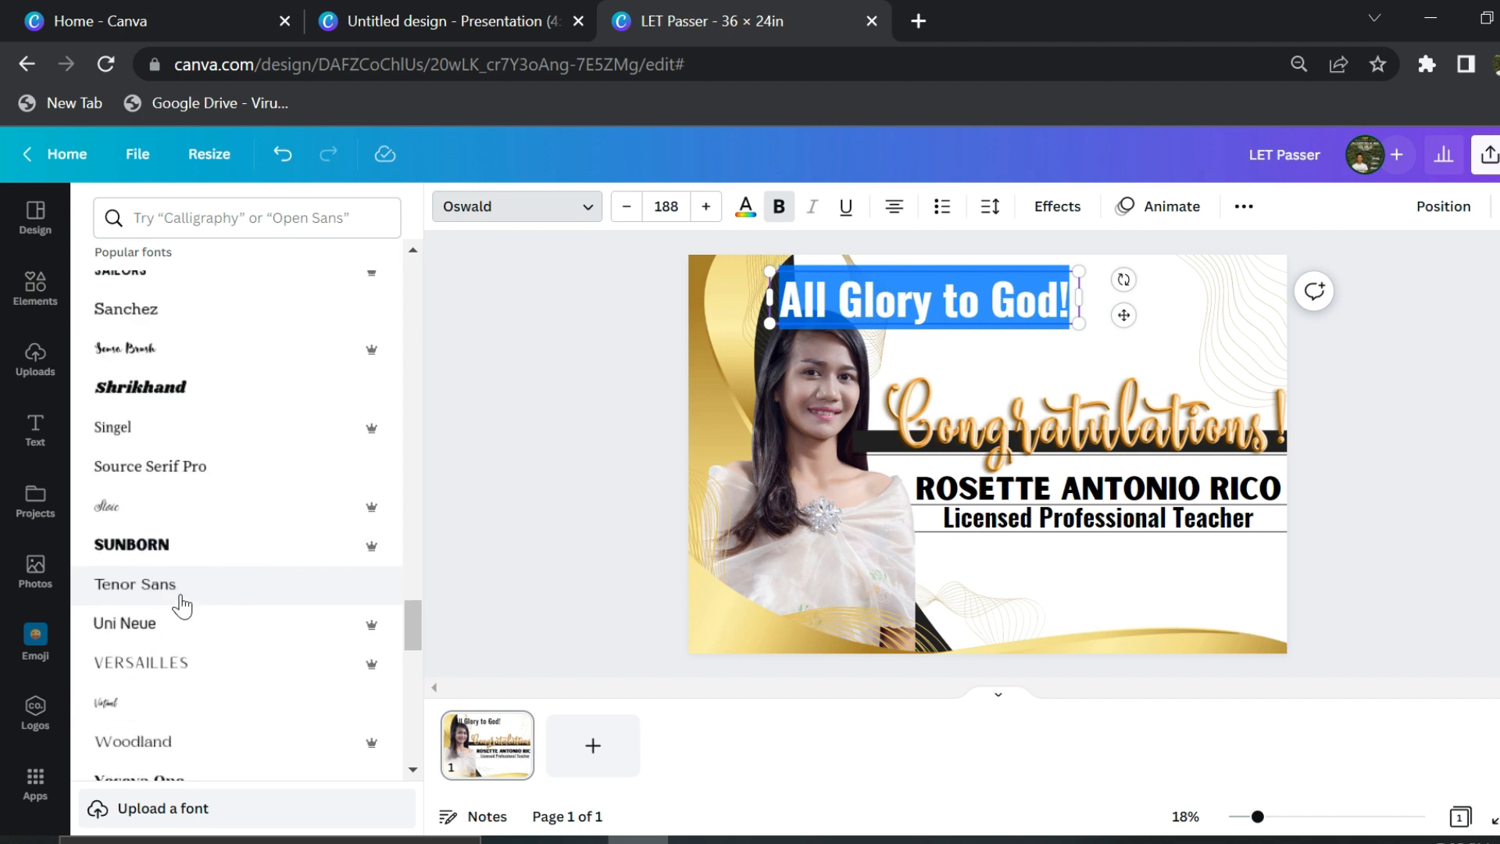
scroll(181, 600, down, 7)
drag(415, 671, 415, 762)
click(311, 648)
click(288, 612)
click(250, 570)
- Reposition the heading at the top right and enlarge it to 375
click(490, 479)
drag(916, 316, 1018, 376)
drag(871, 332, 930, 347)
drag(1181, 314, 1315, 261)
drag(1246, 332, 1210, 336)
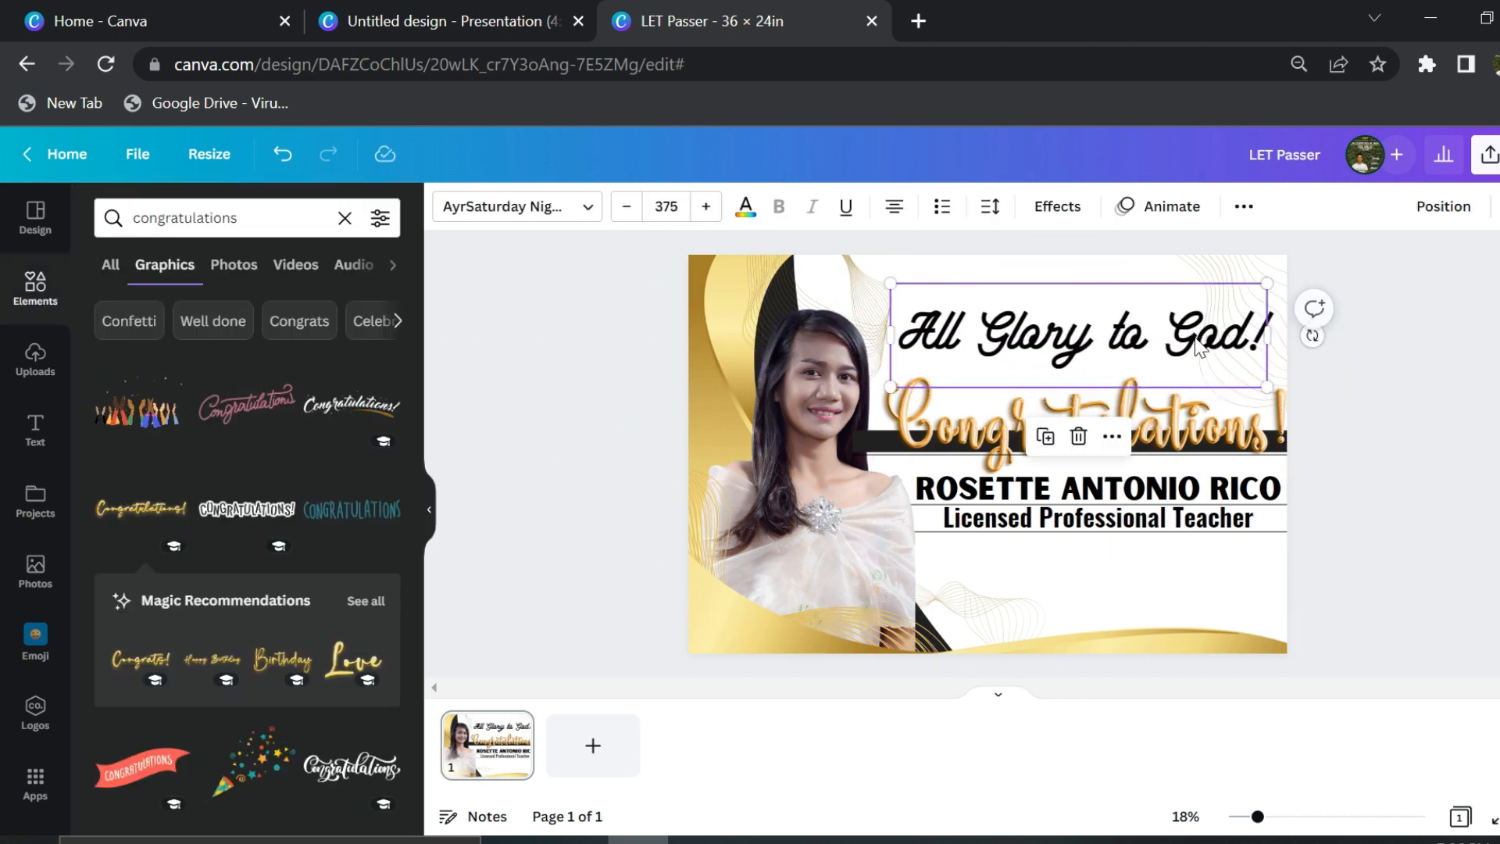
click(1429, 322)
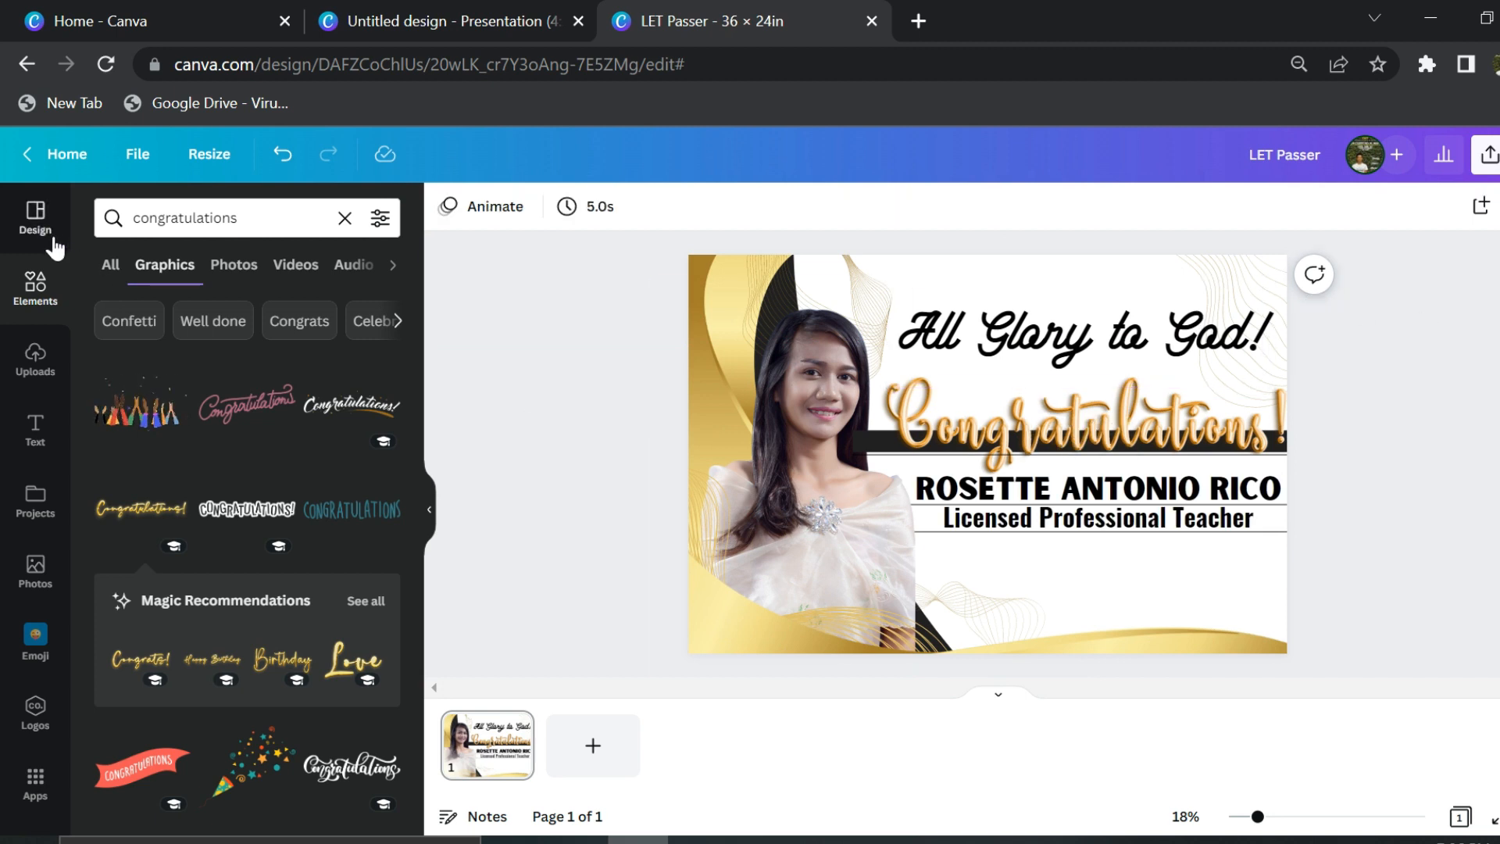
- Try a 'motion line' graphic from Elements, then delete it
click(52, 287)
text(motion line)
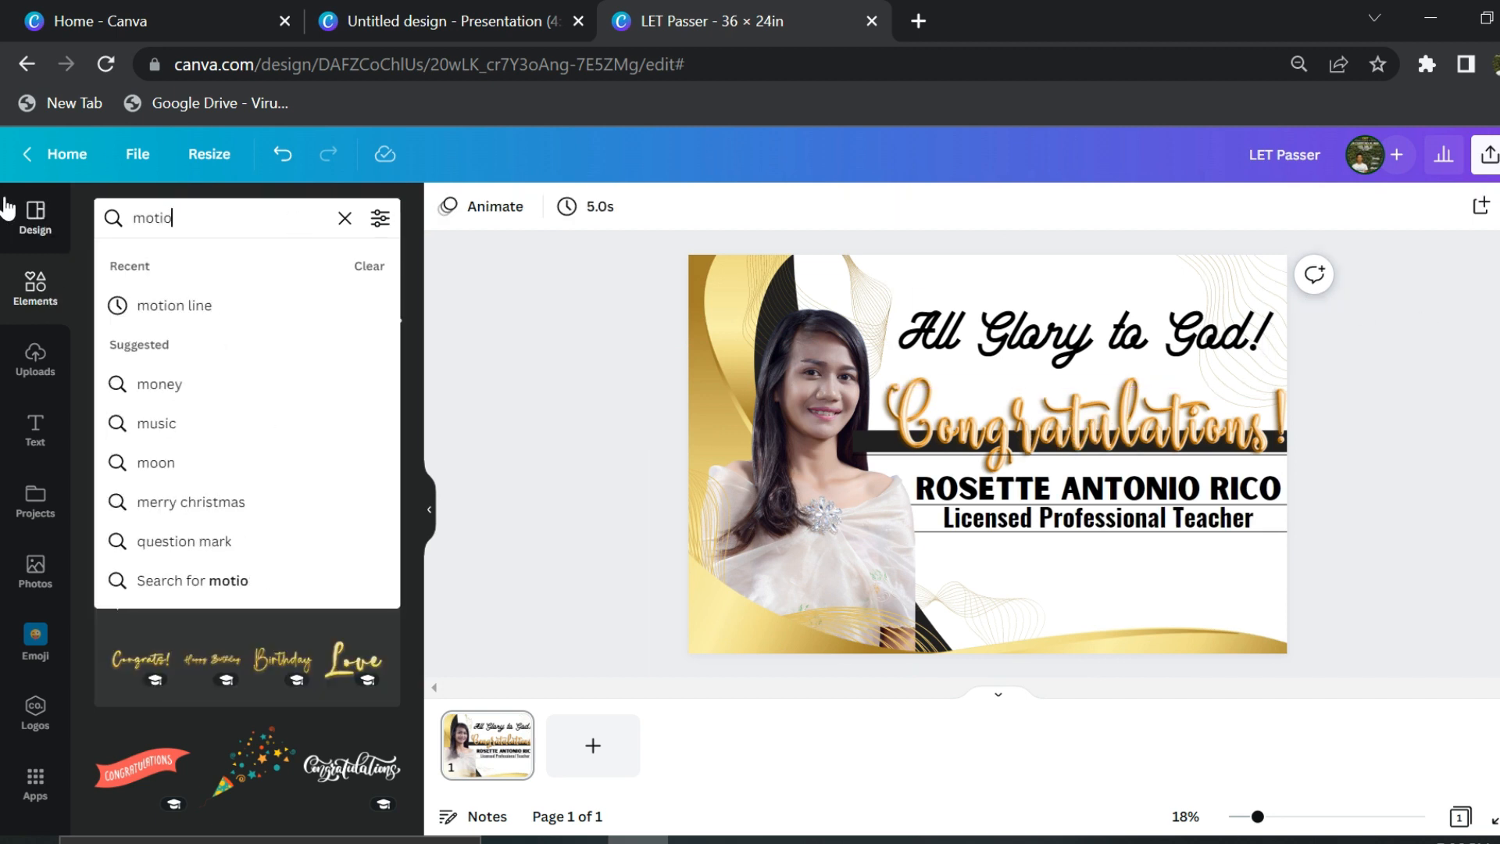
key(Return)
scroll(157, 613, down, 6)
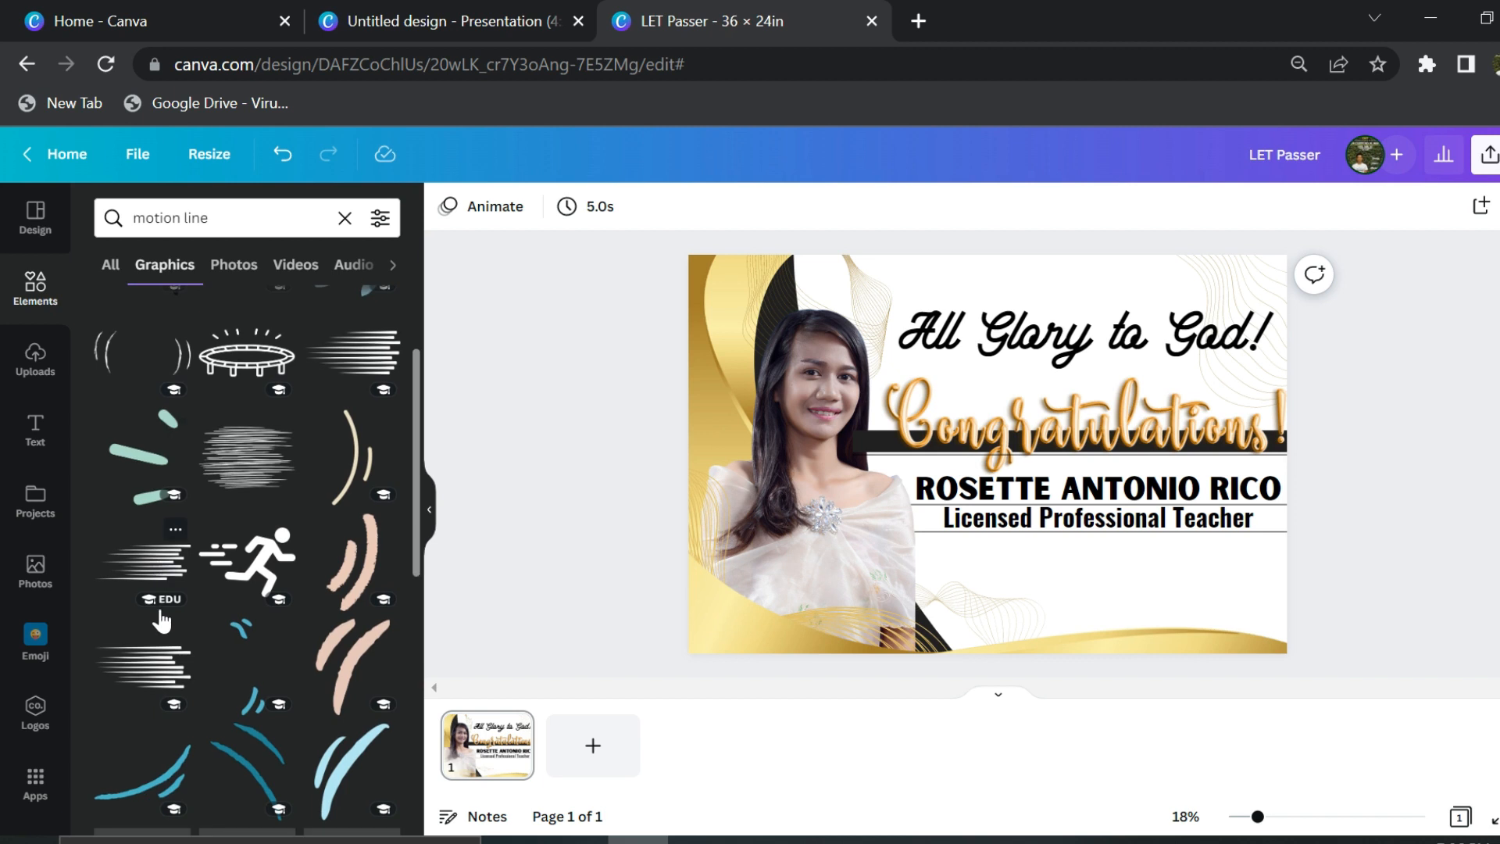
click(268, 613)
drag(1002, 475, 1261, 383)
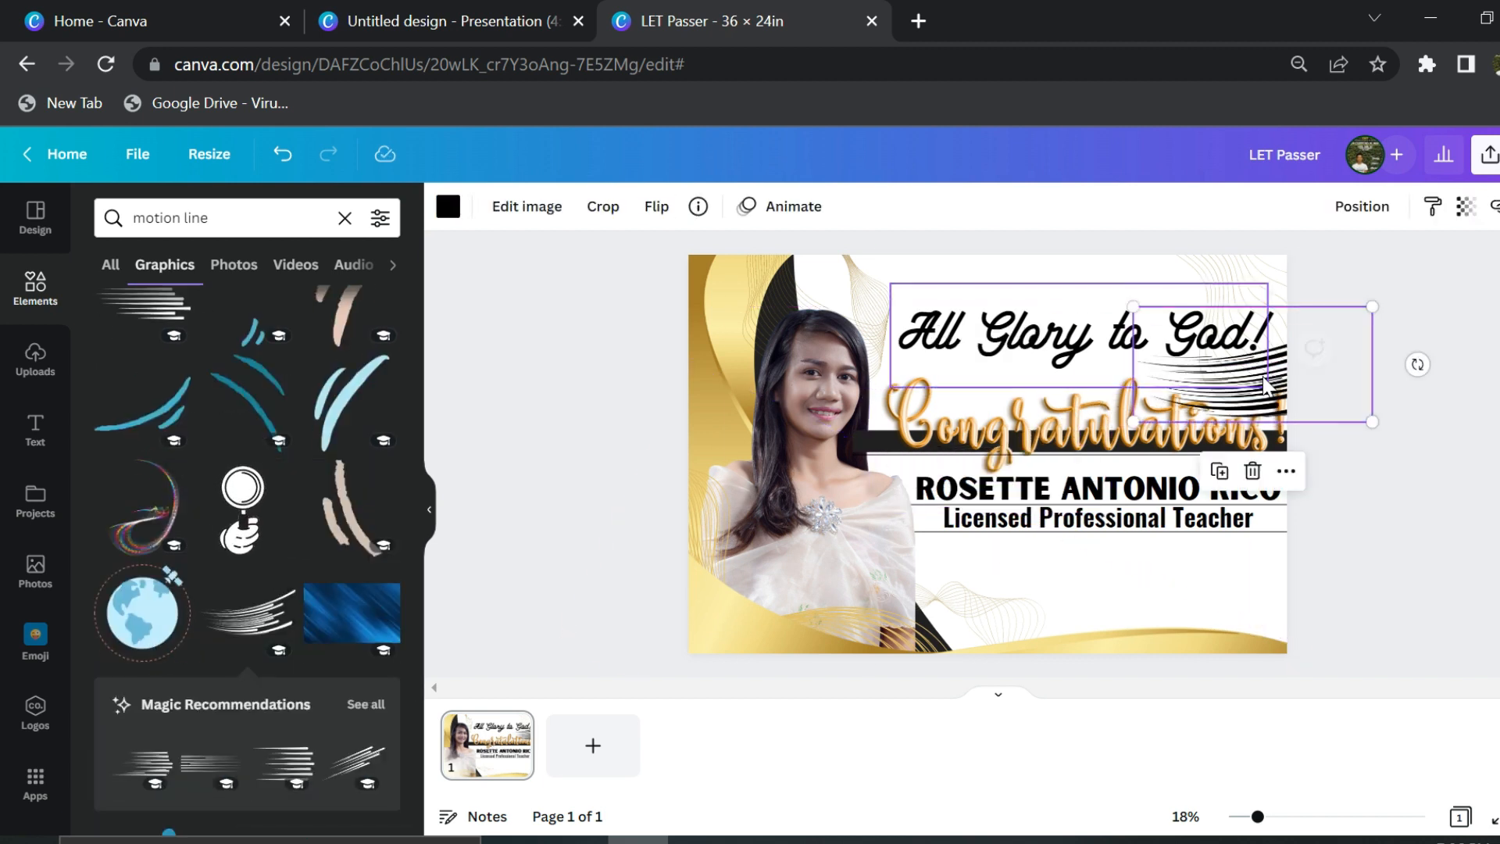
key(Delete)
- Search Graphics for 'light' and add a light-burst graphic to the design
click(340, 219)
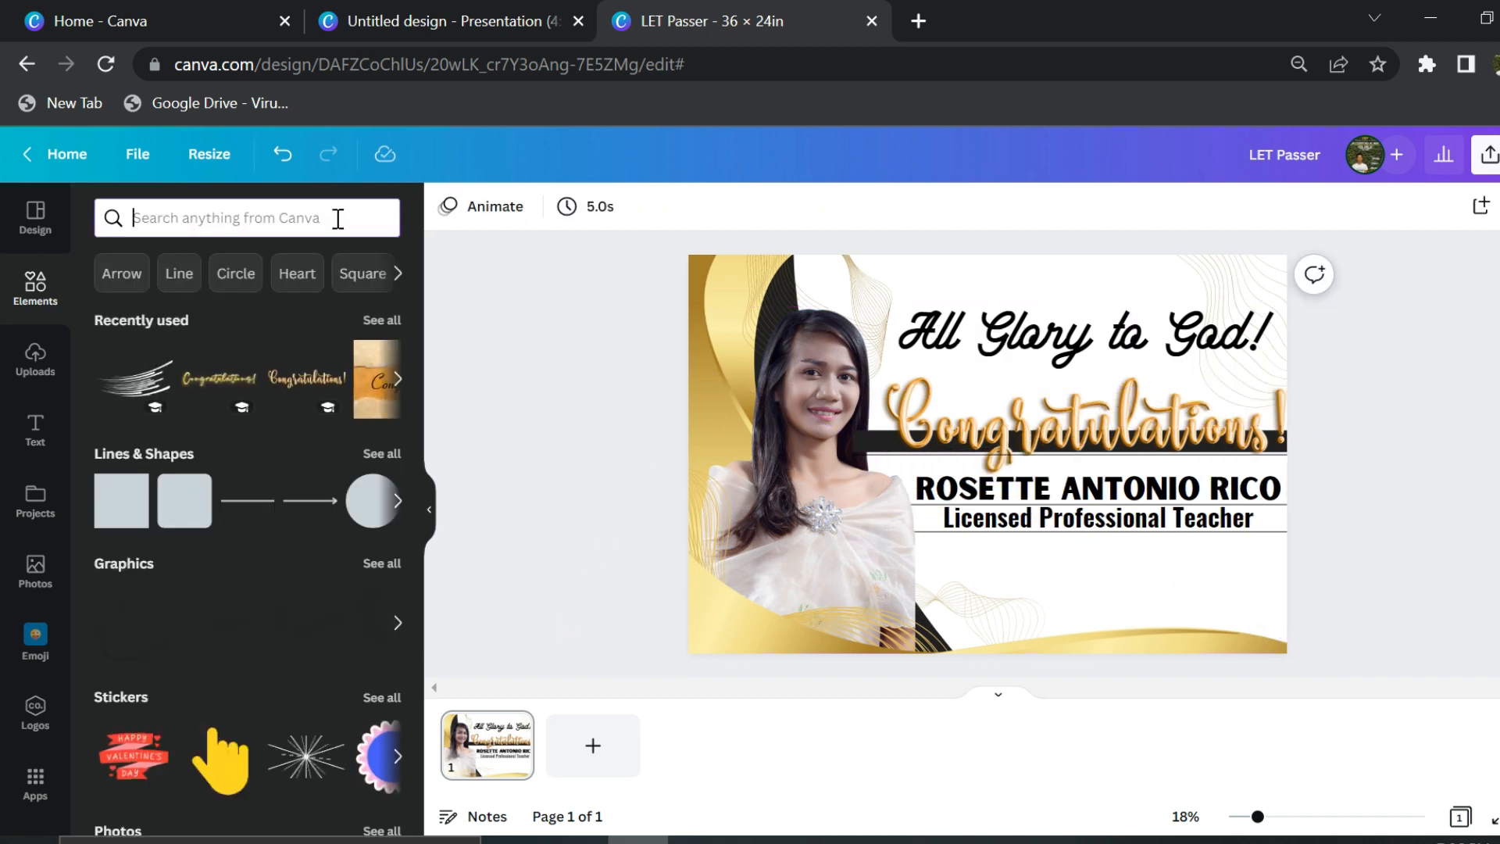
text(emoji success)
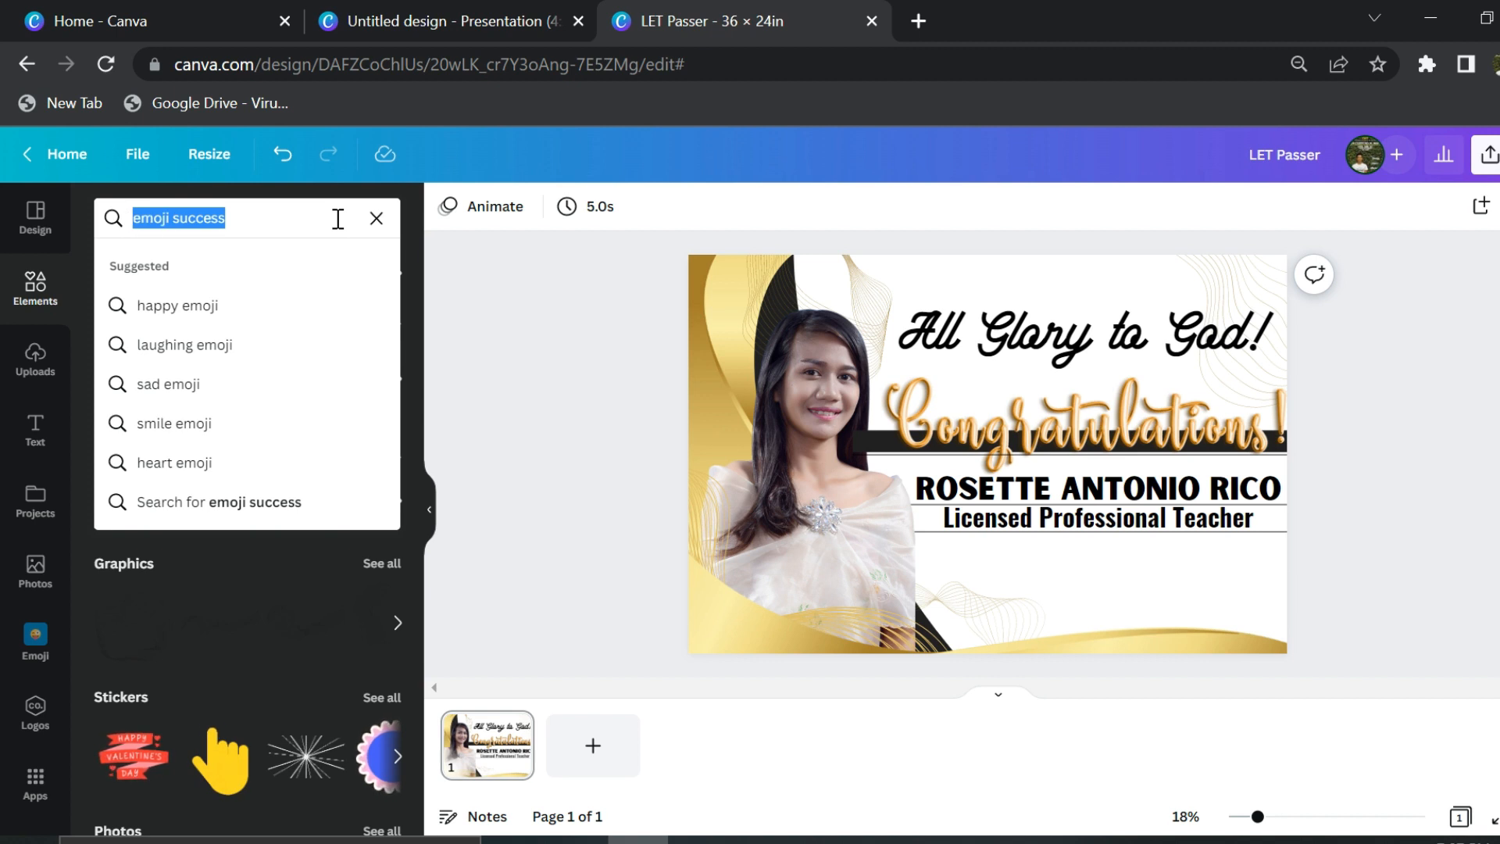
text(light)
key(Return)
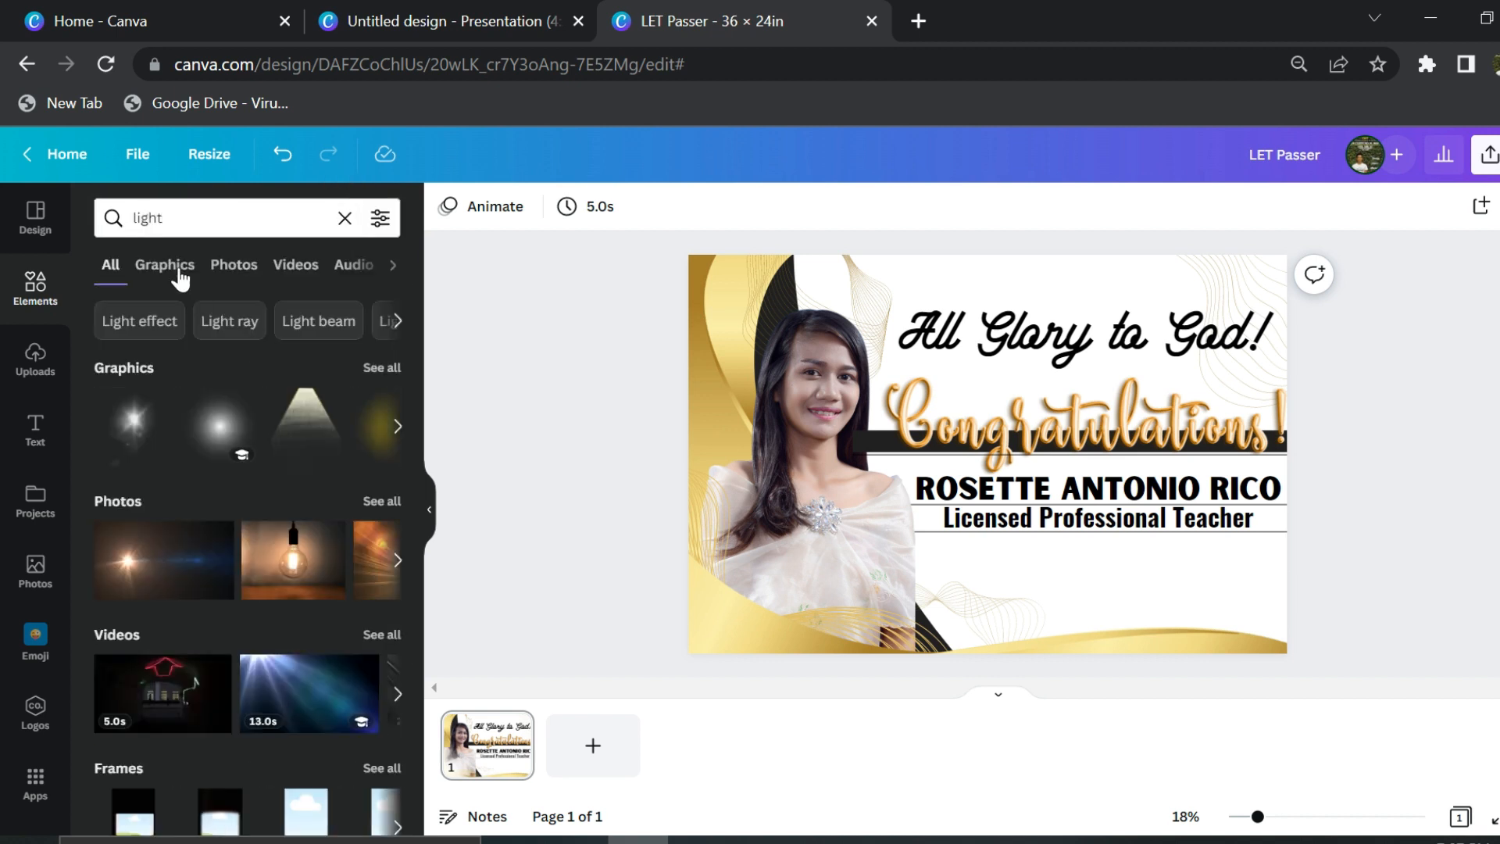
click(178, 270)
scroll(141, 669, down, 5)
click(246, 559)
- Shrink the light burst and place it behind the top text
drag(1030, 472, 1102, 265)
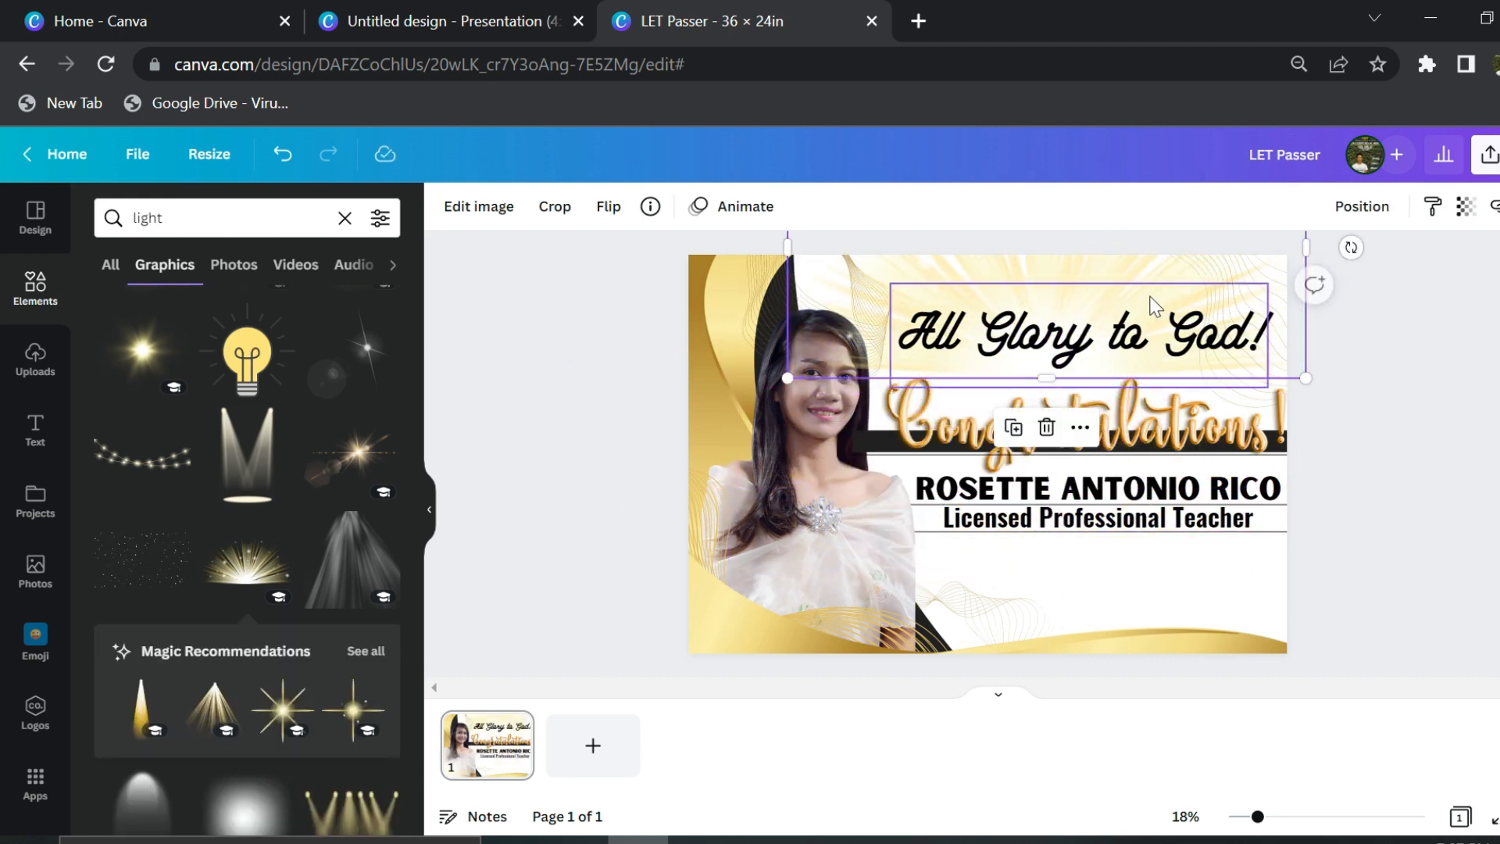
drag(1305, 378, 1147, 292)
drag(1054, 283, 1098, 304)
key(ctrl+z)
drag(988, 262, 1092, 389)
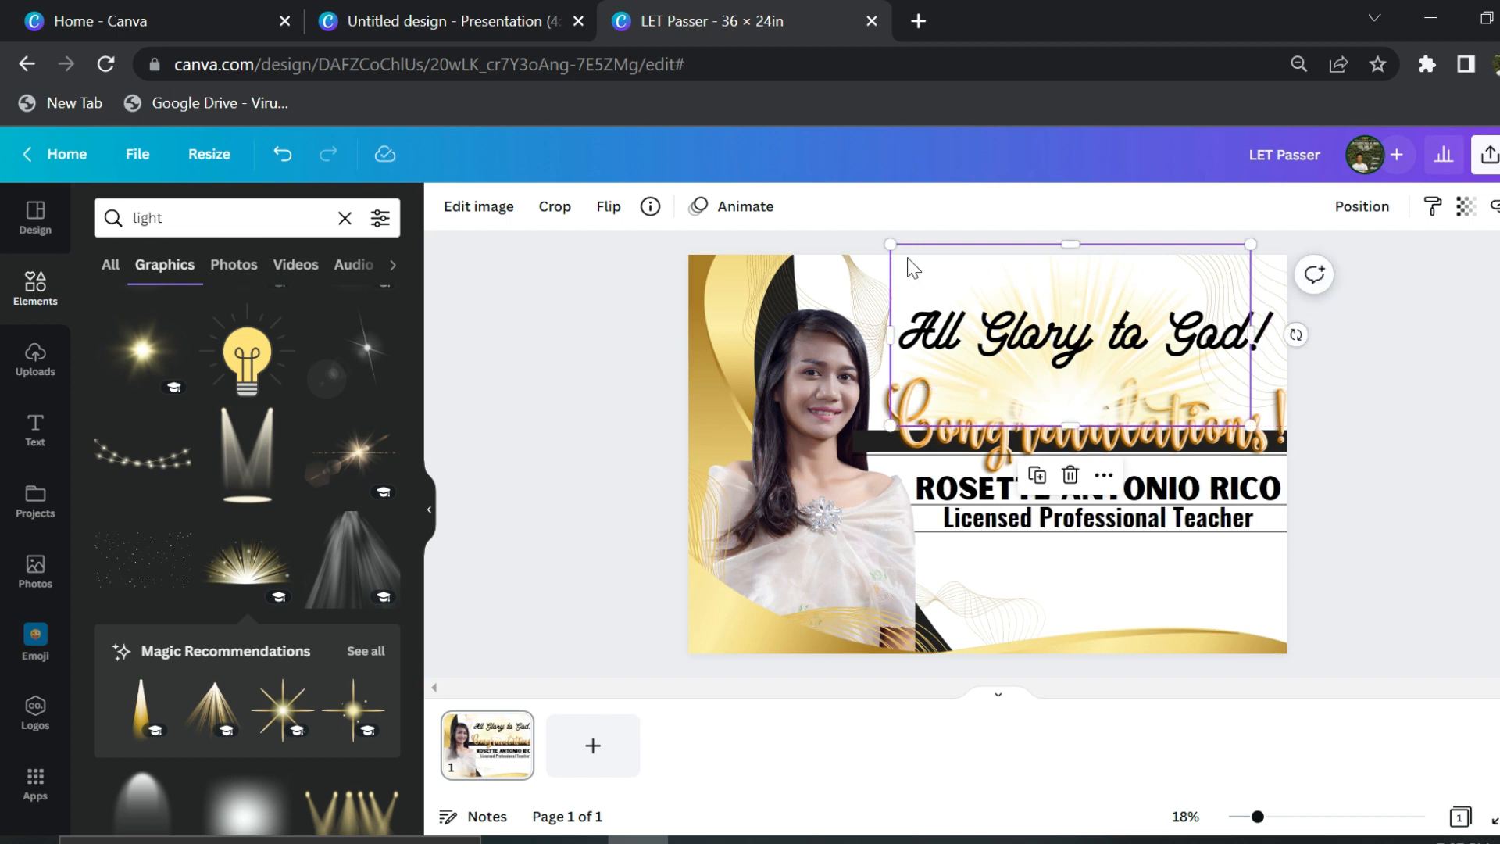
click(1281, 280)
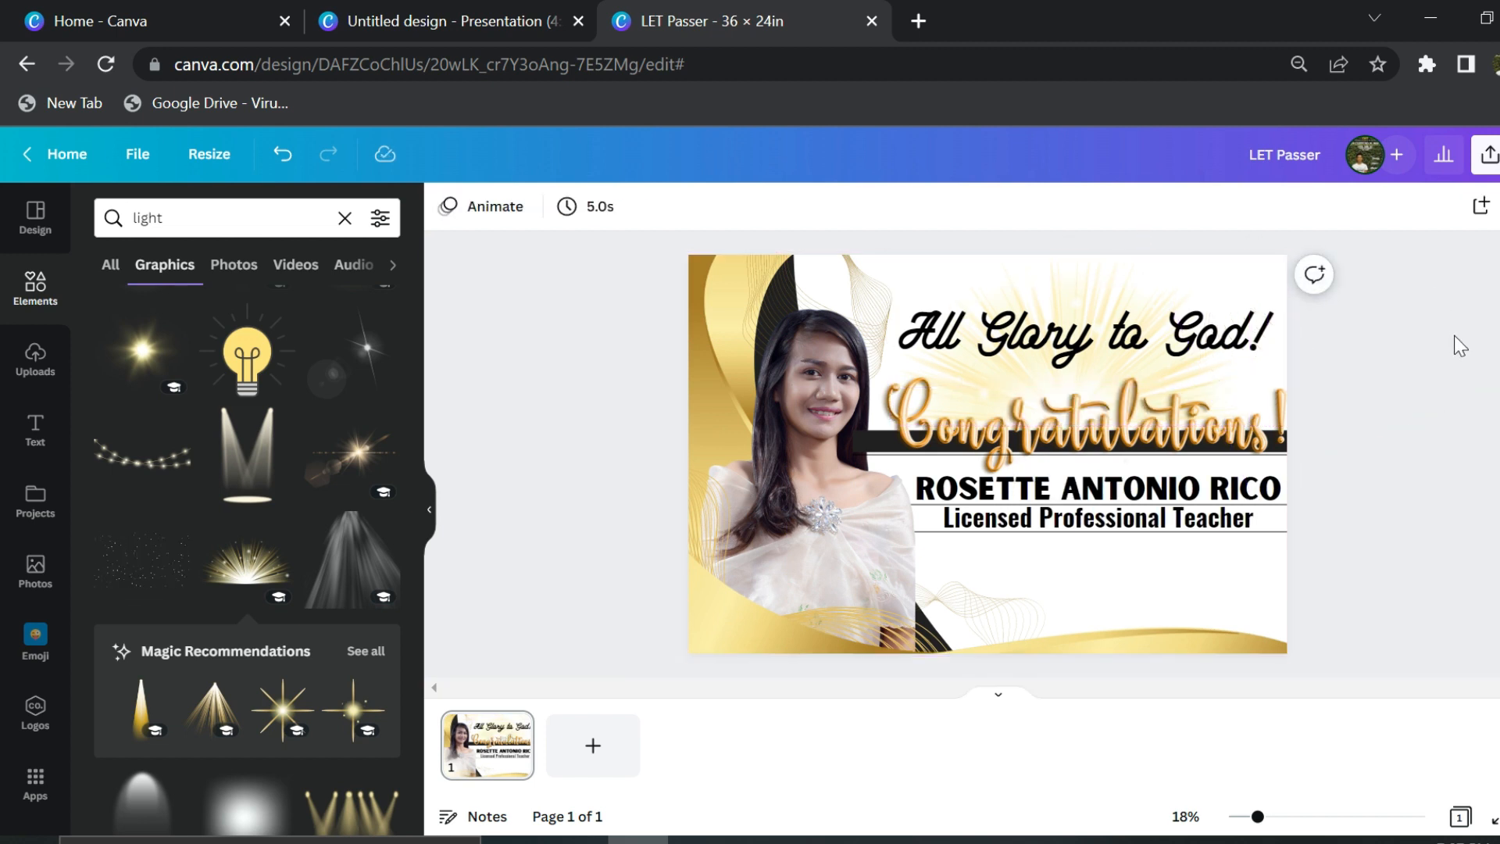
- Nudge the All Glory to God! heading slightly down and left
drag(1243, 355, 1234, 373)
click(1111, 295)
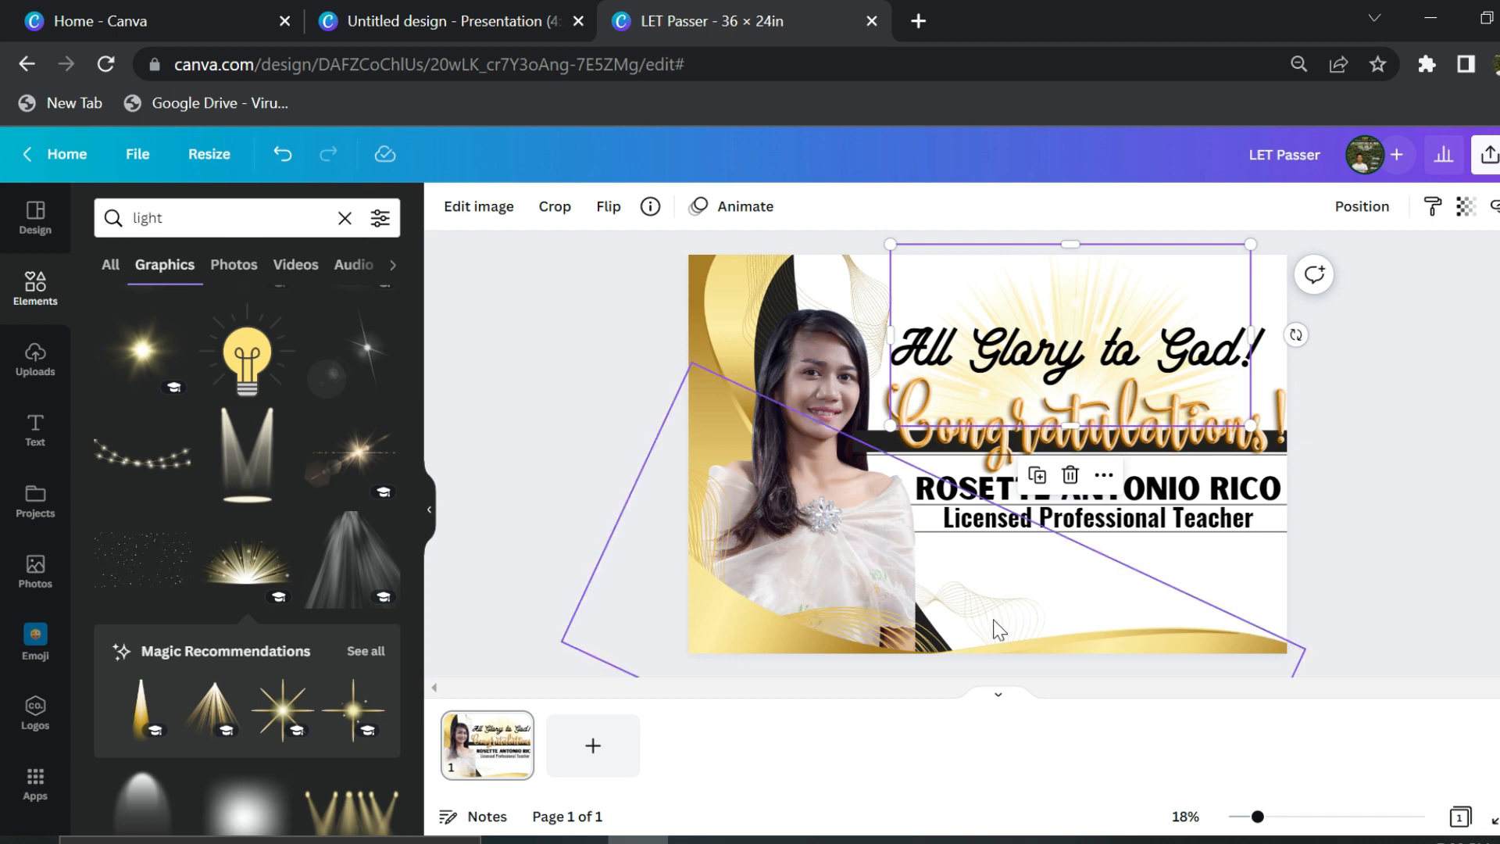
click(1435, 507)
click(1217, 519)
- Add an 'OCTOBER 2022 PASSER' line below the licence line and move All Glory to God! to the bottom
drag(1217, 519, 1220, 553)
double_click(1218, 553)
text(OCT)
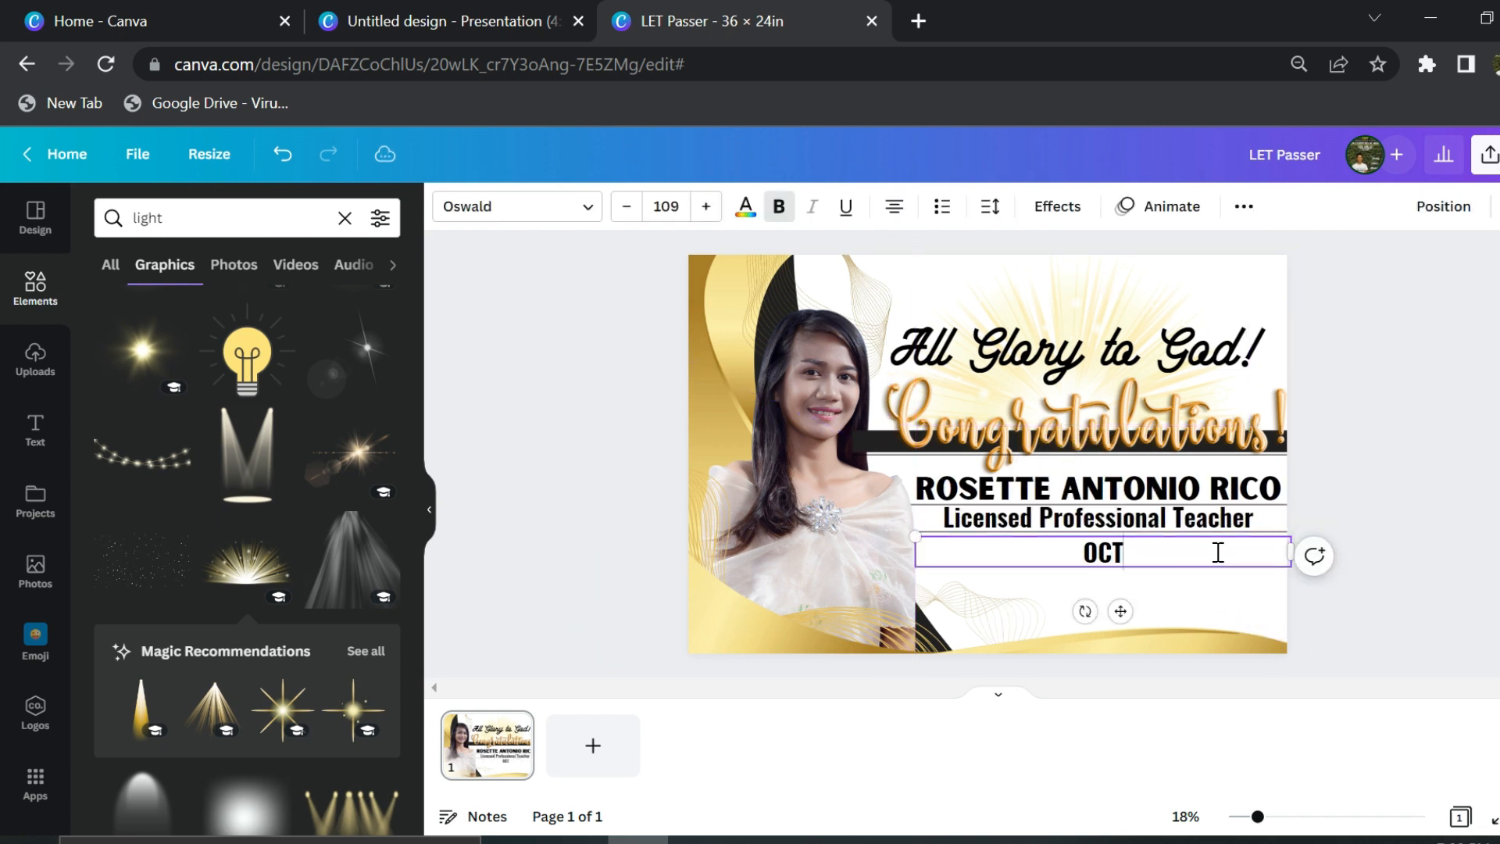
click(1486, 461)
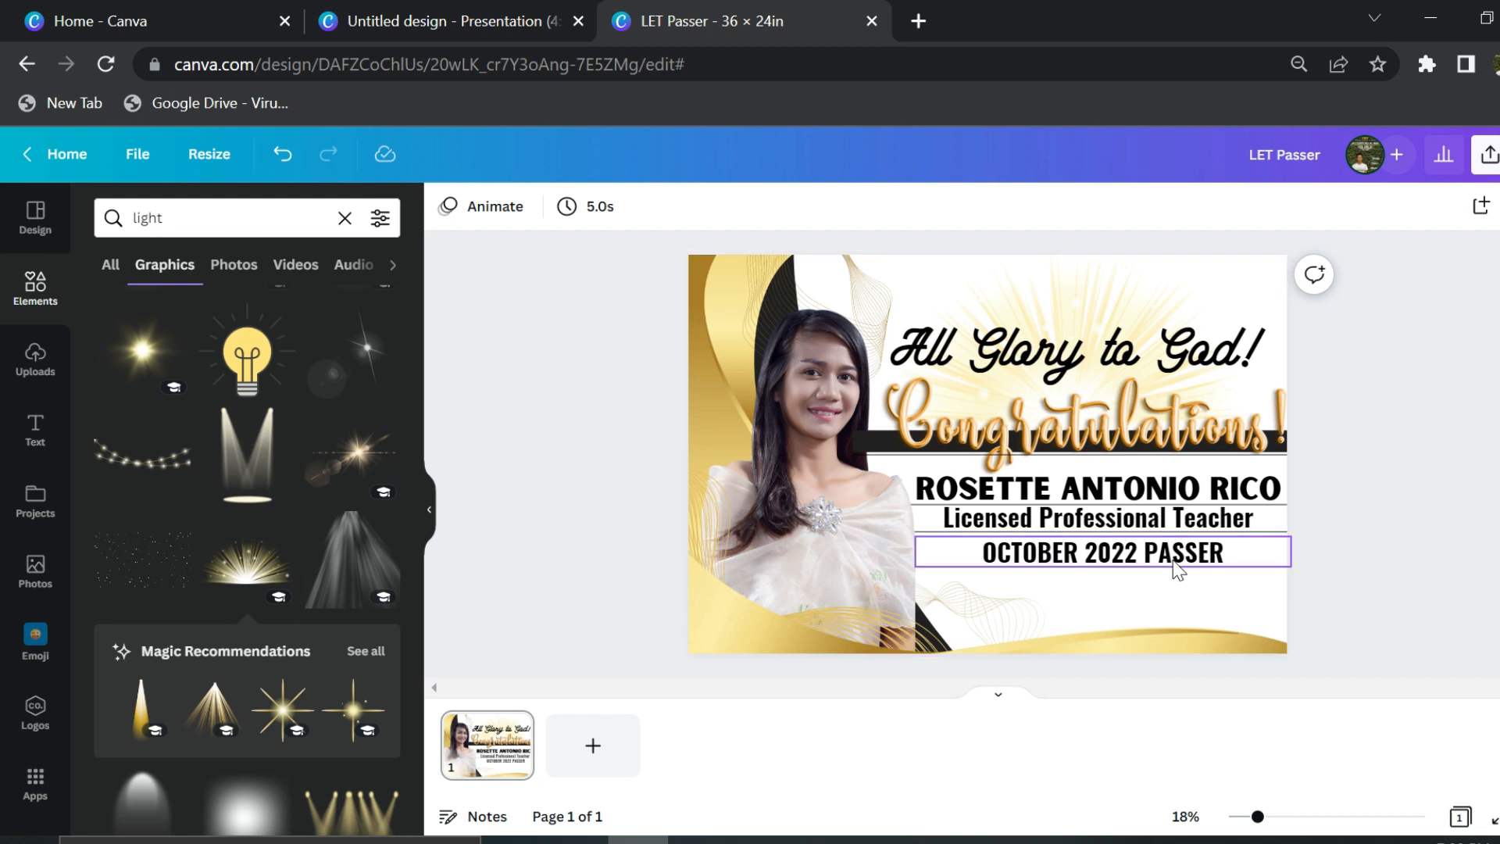
drag(1170, 562, 1165, 555)
click(1469, 469)
drag(1175, 378, 1177, 625)
- Flip the gold wave horizontally, tilt it and move it to the bottom
drag(856, 630, 884, 564)
click(610, 208)
click(635, 260)
drag(788, 494, 852, 435)
drag(682, 353, 758, 809)
drag(771, 584, 754, 717)
- Delete two waves behind the portrait, move one to the right and tilt the bottom wave to -15°
click(716, 533)
key(Delete)
click(715, 533)
key(Delete)
drag(707, 534, 1486, 318)
click(827, 648)
drag(1357, 510, 1335, 711)
- Shrink All Glory to God! from 375 to 340 and reposition it
drag(1157, 596, 1181, 581)
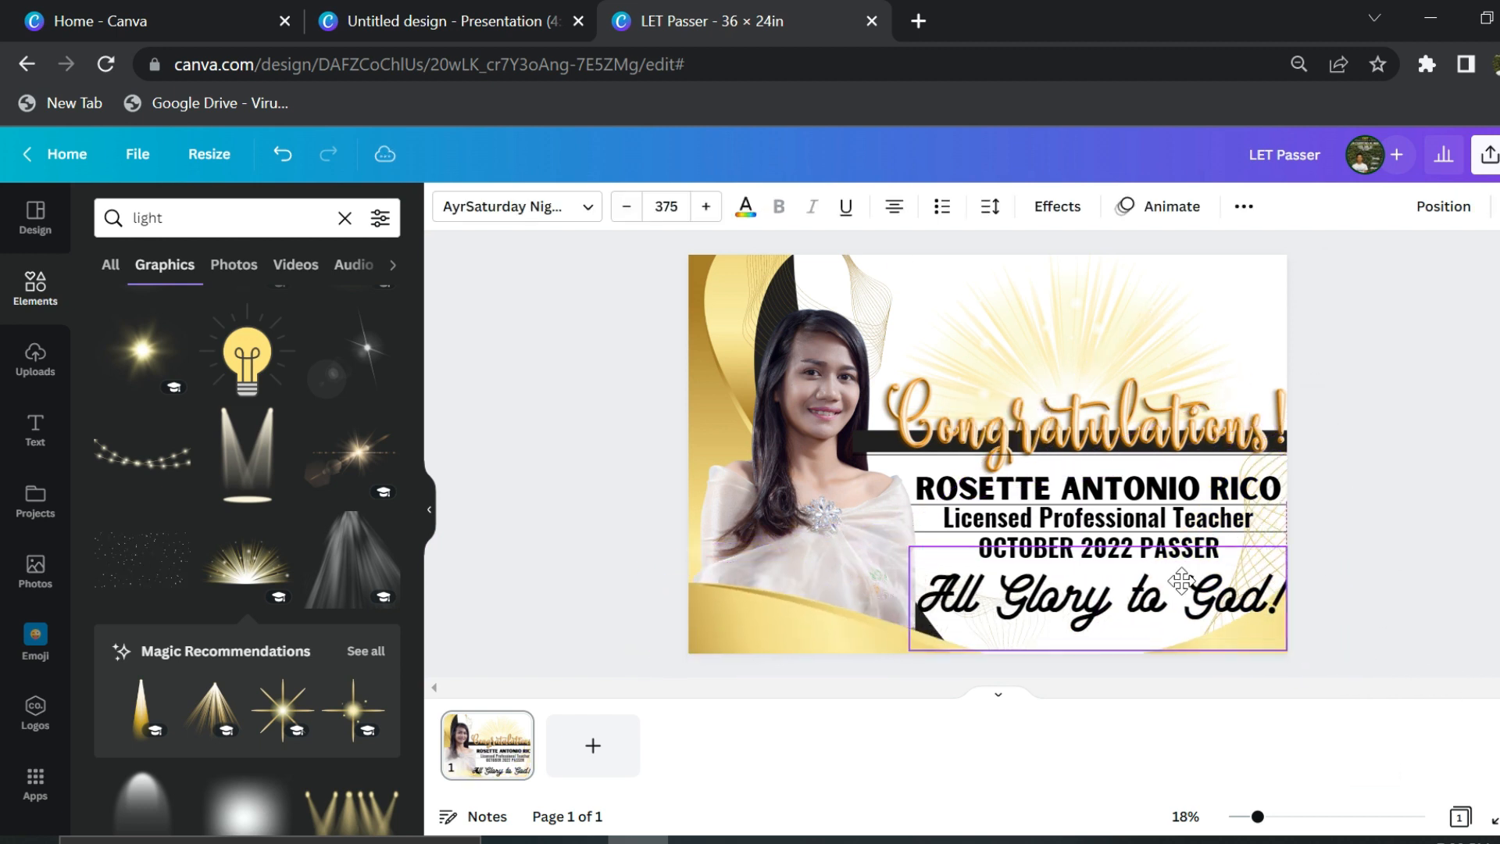
drag(1286, 650, 1252, 639)
drag(1225, 591, 1165, 603)
click(639, 573)
- Nudge the gold wave and send the rotated line-art image further back
click(1301, 525)
click(1277, 571)
drag(1277, 571, 1283, 580)
click(1038, 622)
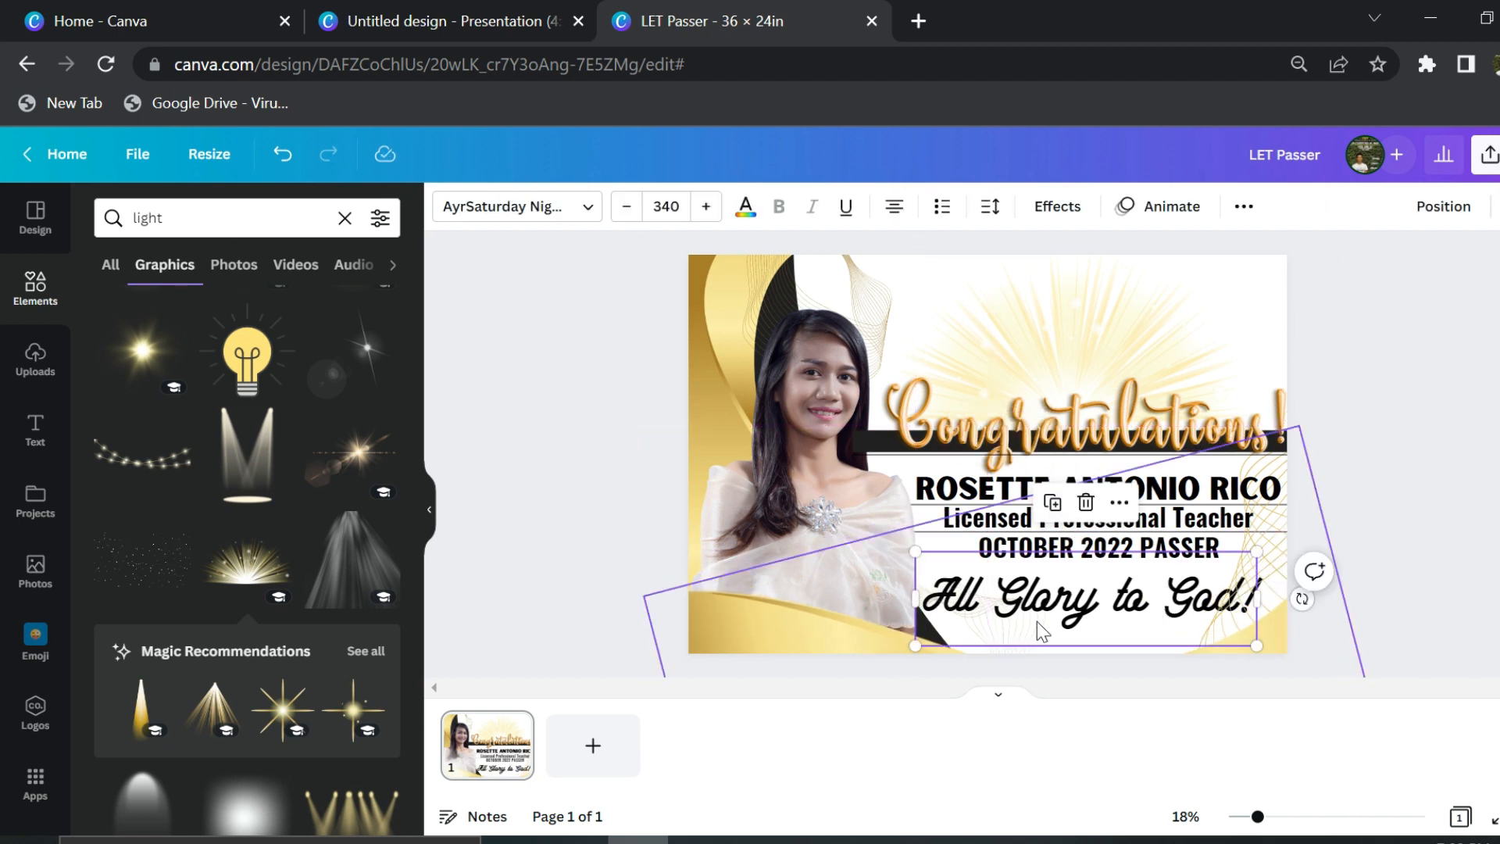
click(1035, 640)
key(ctrl+[)
key(ctrl+[)
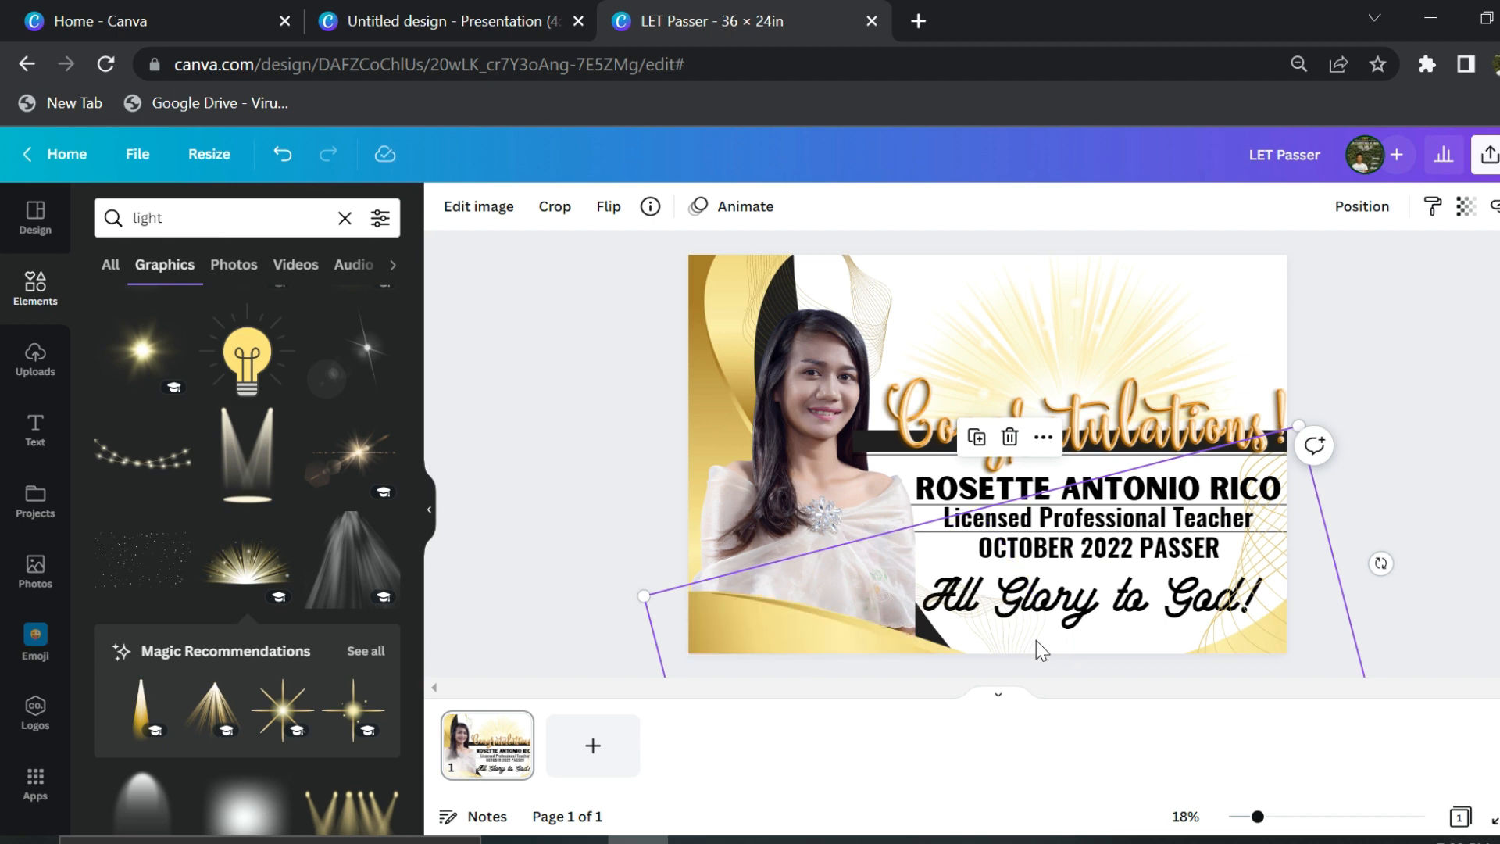
click(1342, 506)
- Crop the photo's top, shift the line art and black shape right, and enlarge the gold shape
click(820, 341)
drag(783, 279, 776, 385)
drag(852, 313, 986, 304)
click(821, 346)
drag(786, 383, 910, 367)
drag(713, 289, 781, 289)
drag(883, 251, 950, 163)
drag(737, 295, 726, 386)
- Enlarge the black shape, realign the gold shape and extend the photo upward to show the head
click(823, 437)
mouse_move(934, 300)
mouse_down()
mouse_move(1098, 300)
mouse_move(1070, 307)
mouse_move(961, 204)
mouse_move(920, 300)
mouse_up()
drag(1258, 282, 1393, 203)
drag(752, 314, 723, 309)
drag(925, 325, 873, 332)
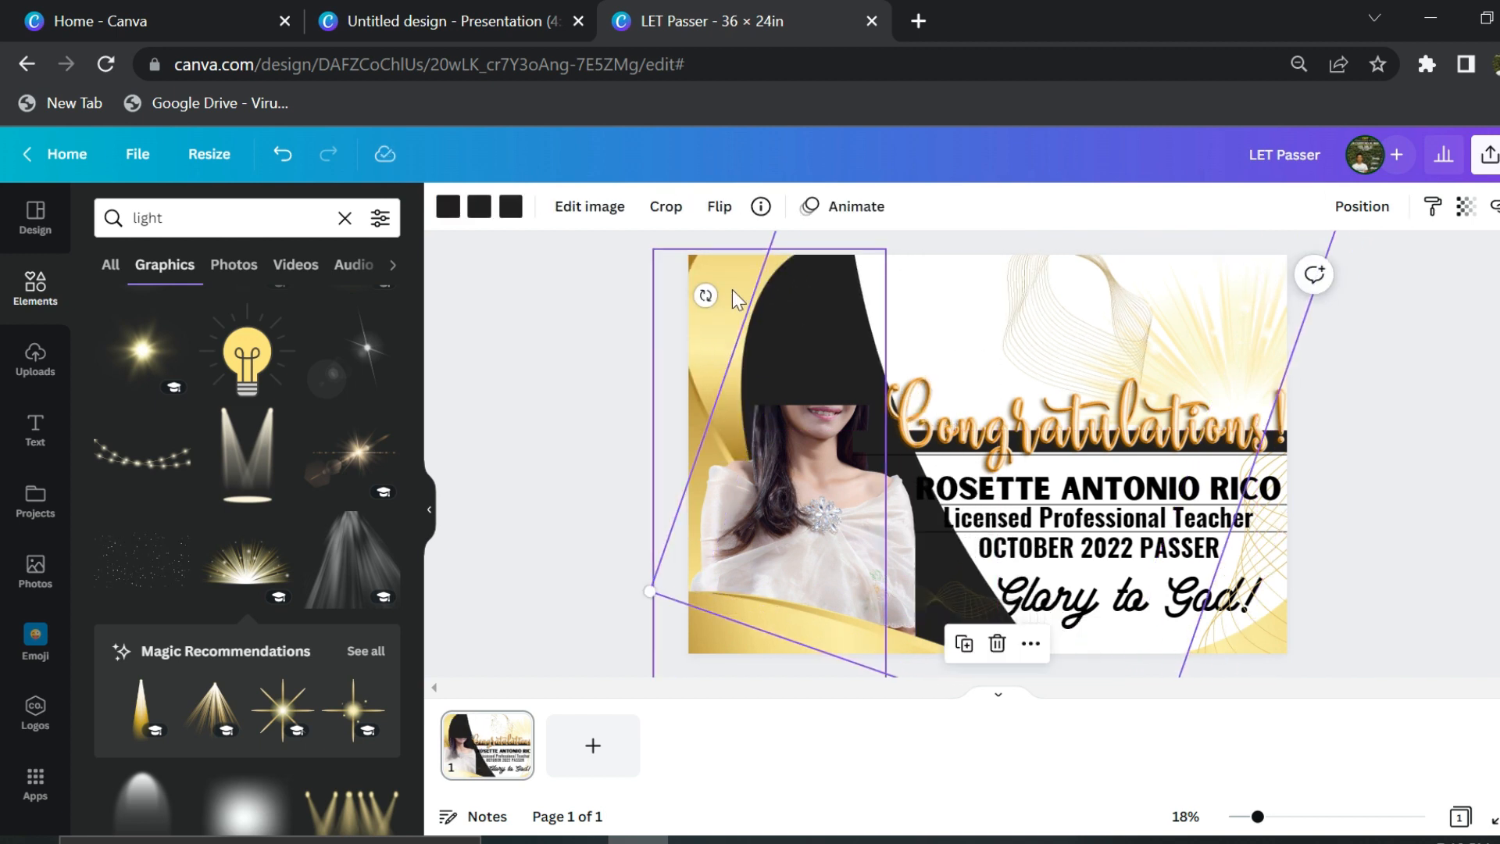
drag(730, 265, 764, 270)
click(828, 439)
drag(784, 404, 797, 295)
click(965, 328)
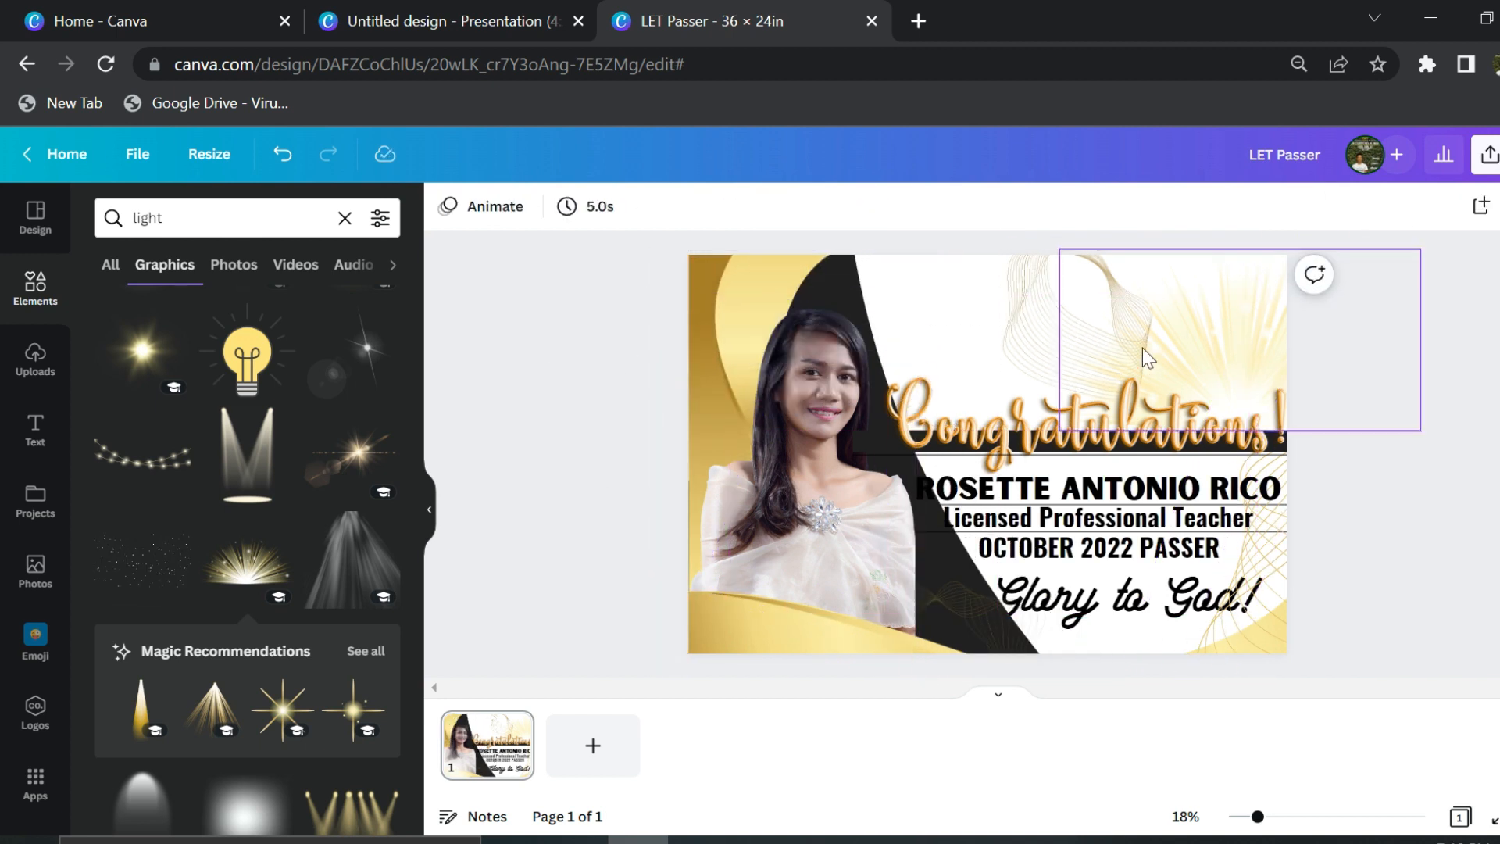
- Move the light burst behind Congratulations!, the wavy line to the top-right corner, and raise the grouped graphics
drag(1051, 318, 883, 311)
drag(1232, 336, 1049, 303)
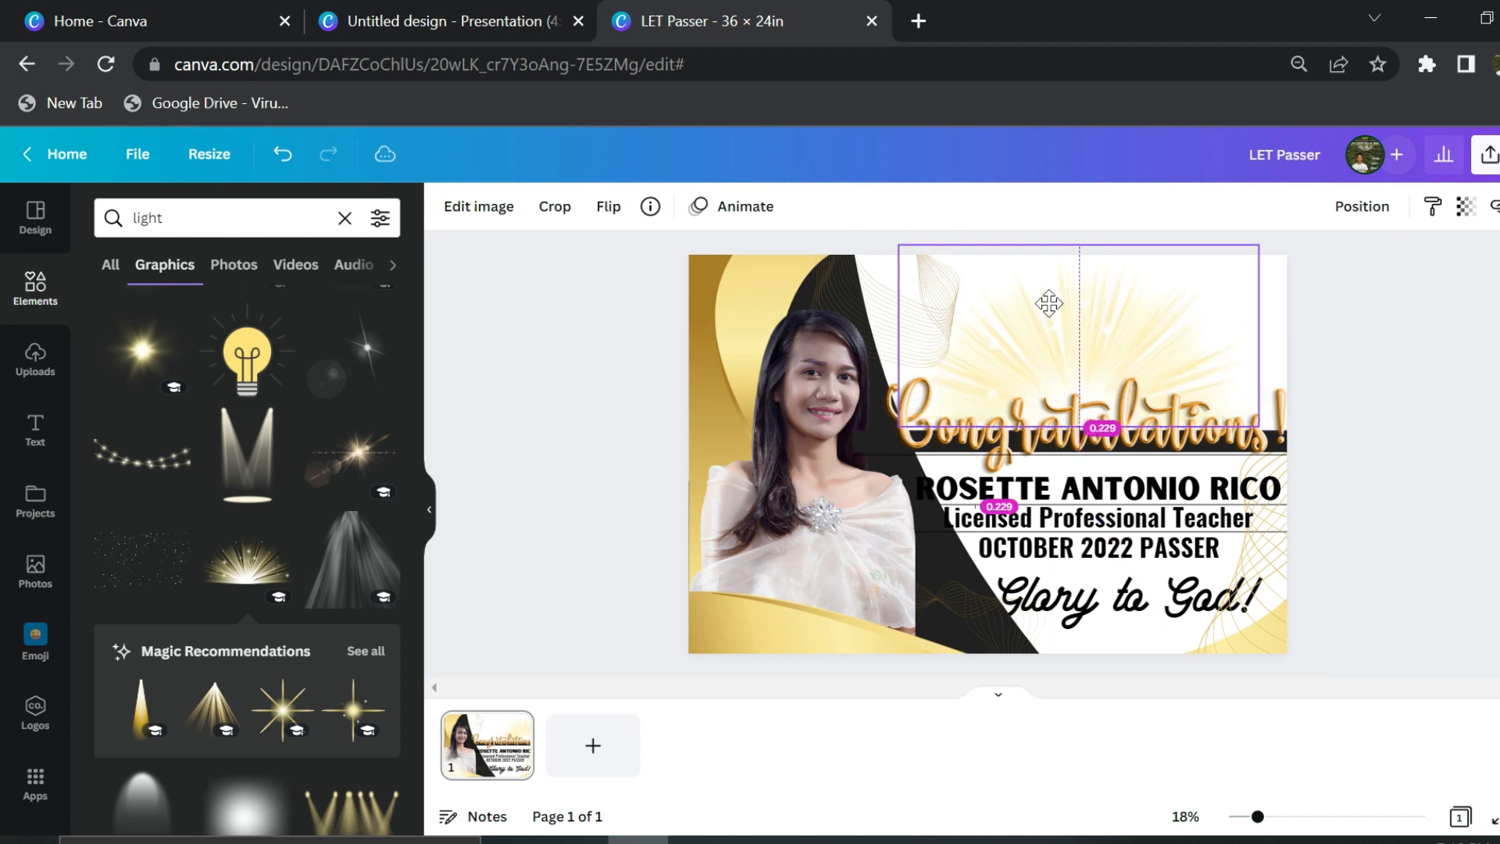
click(1169, 452)
drag(1220, 422, 1193, 421)
drag(1174, 340, 1119, 328)
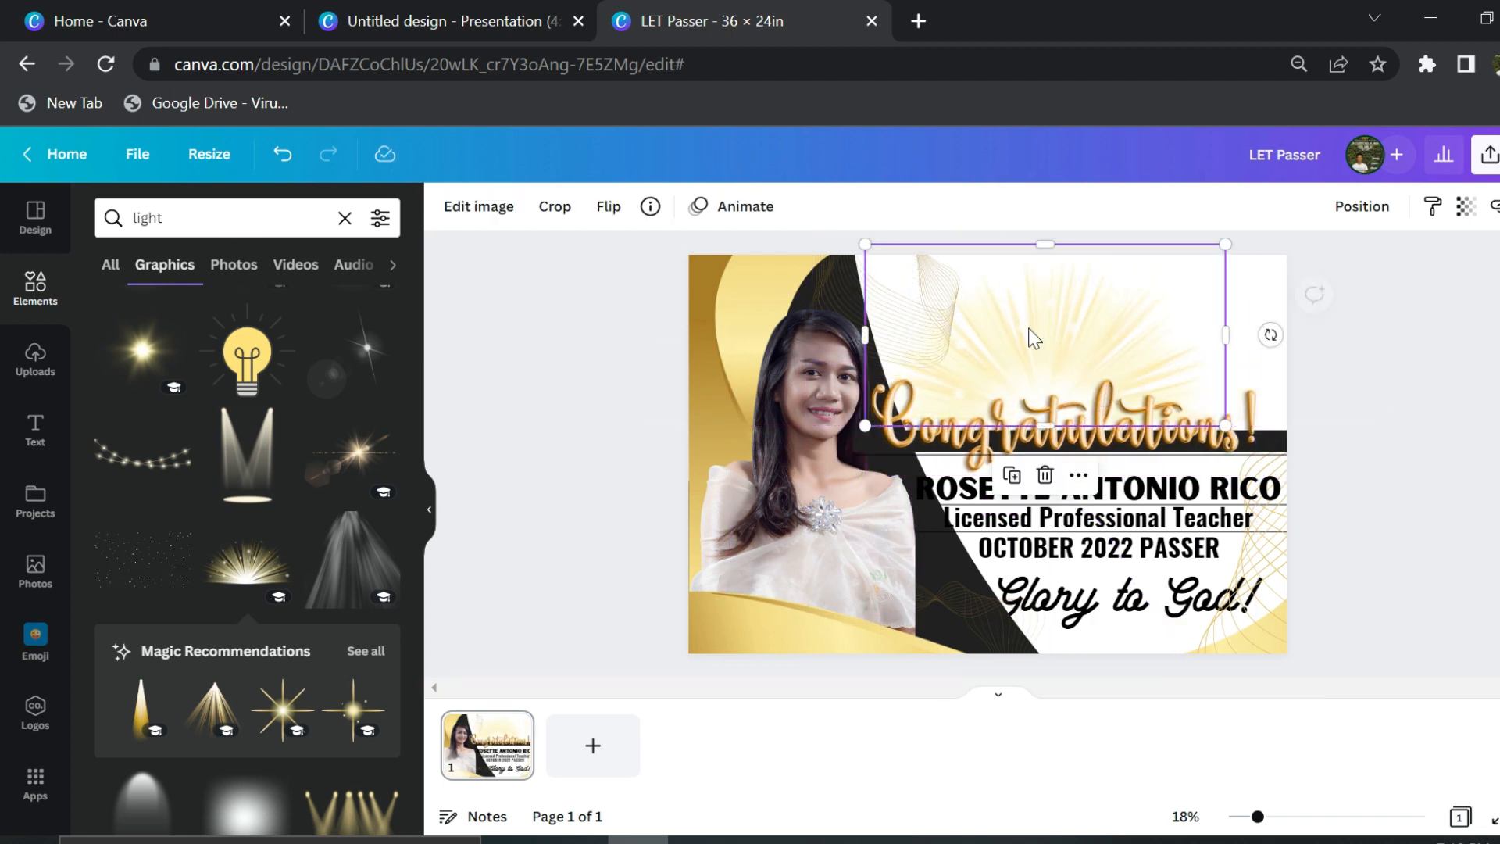
mouse_move(850, 283)
mouse_down()
mouse_move(1272, 319)
mouse_move(1234, 301)
mouse_up()
drag(1097, 311, 1118, 314)
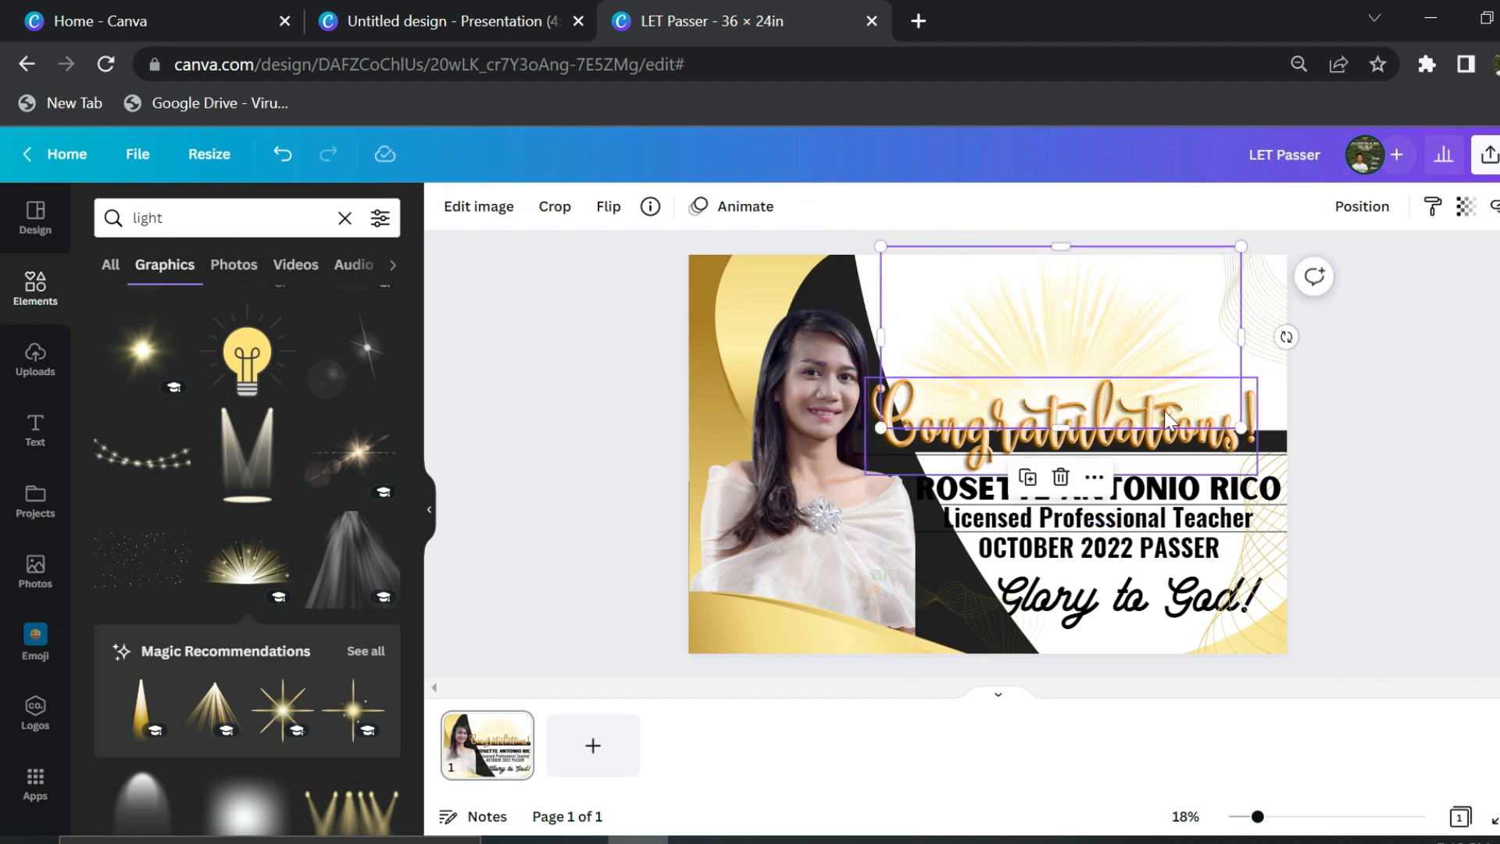
click(1133, 487)
drag(1401, 435, 1156, 352)
drag(1130, 343, 1128, 331)
click(1387, 328)
- Reorder layers so the photo and light burst sit behind the gold curve and black shape
click(872, 286)
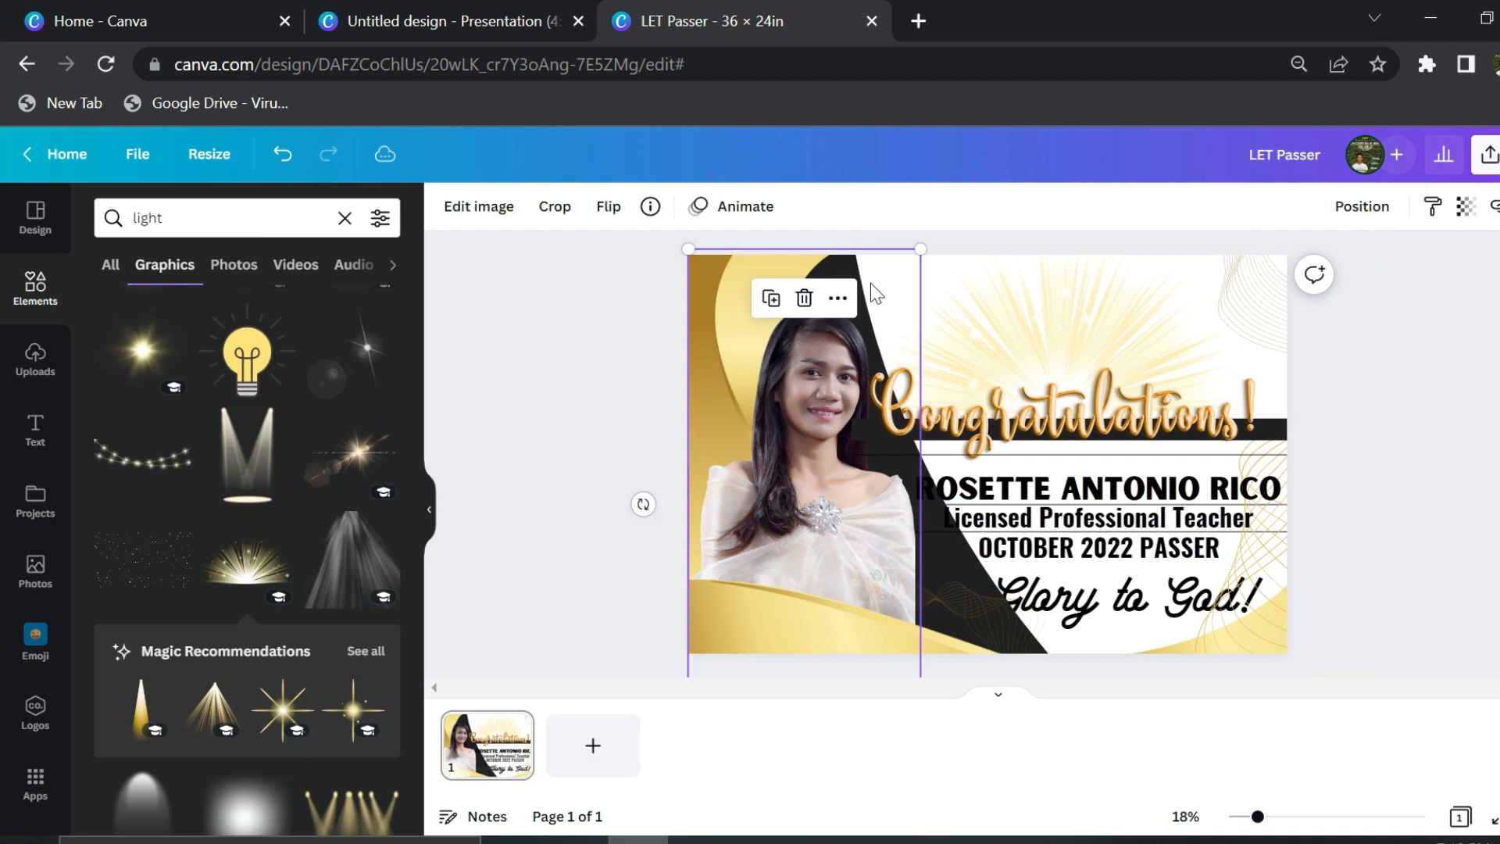
click(596, 399)
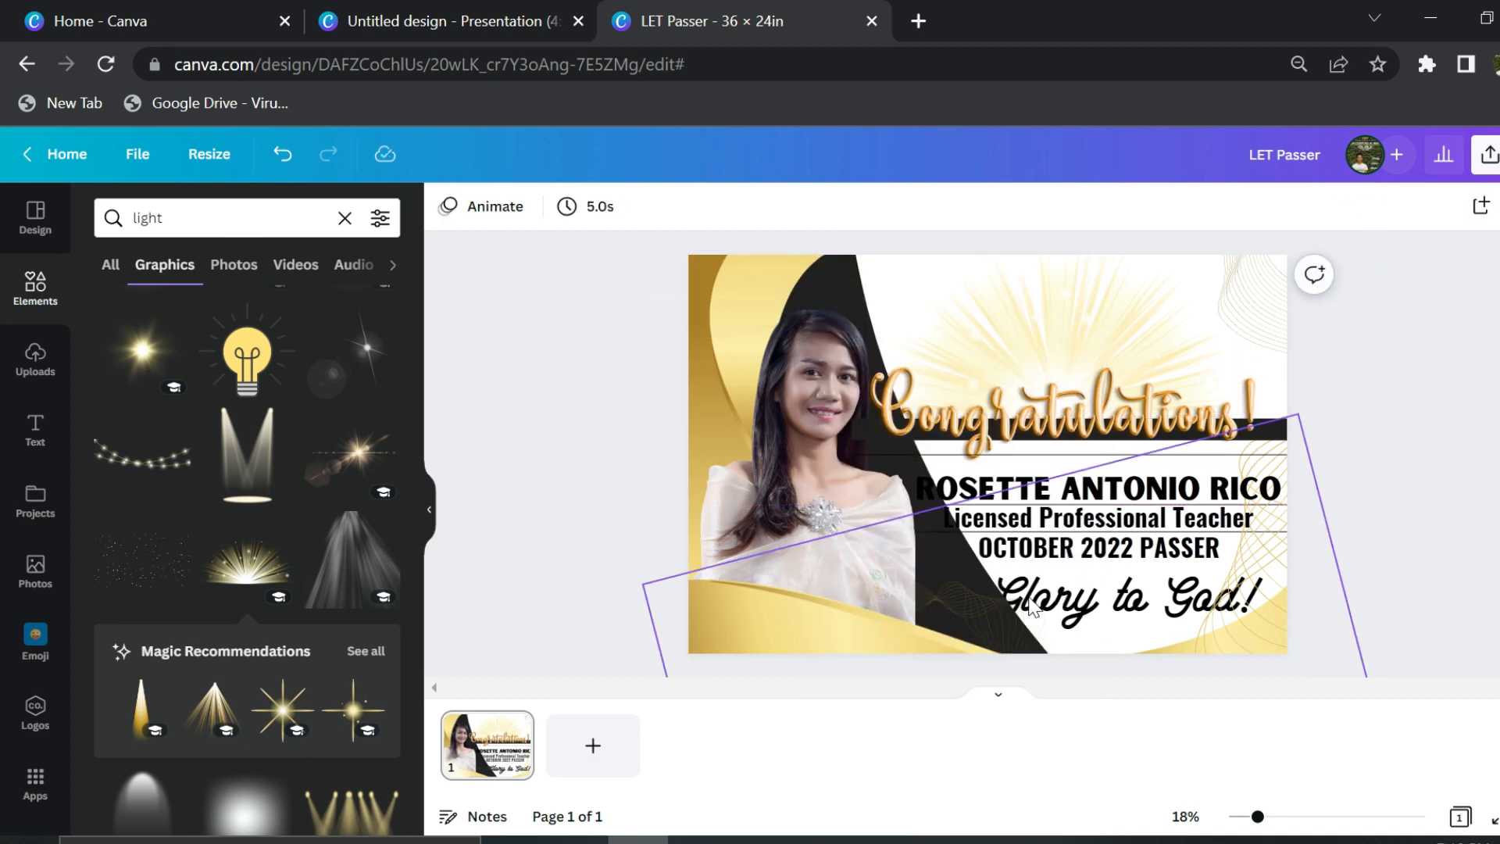
drag(883, 283, 706, 303)
click(872, 323)
key(ctrl+[)
click(1115, 274)
key(ctrl+[)
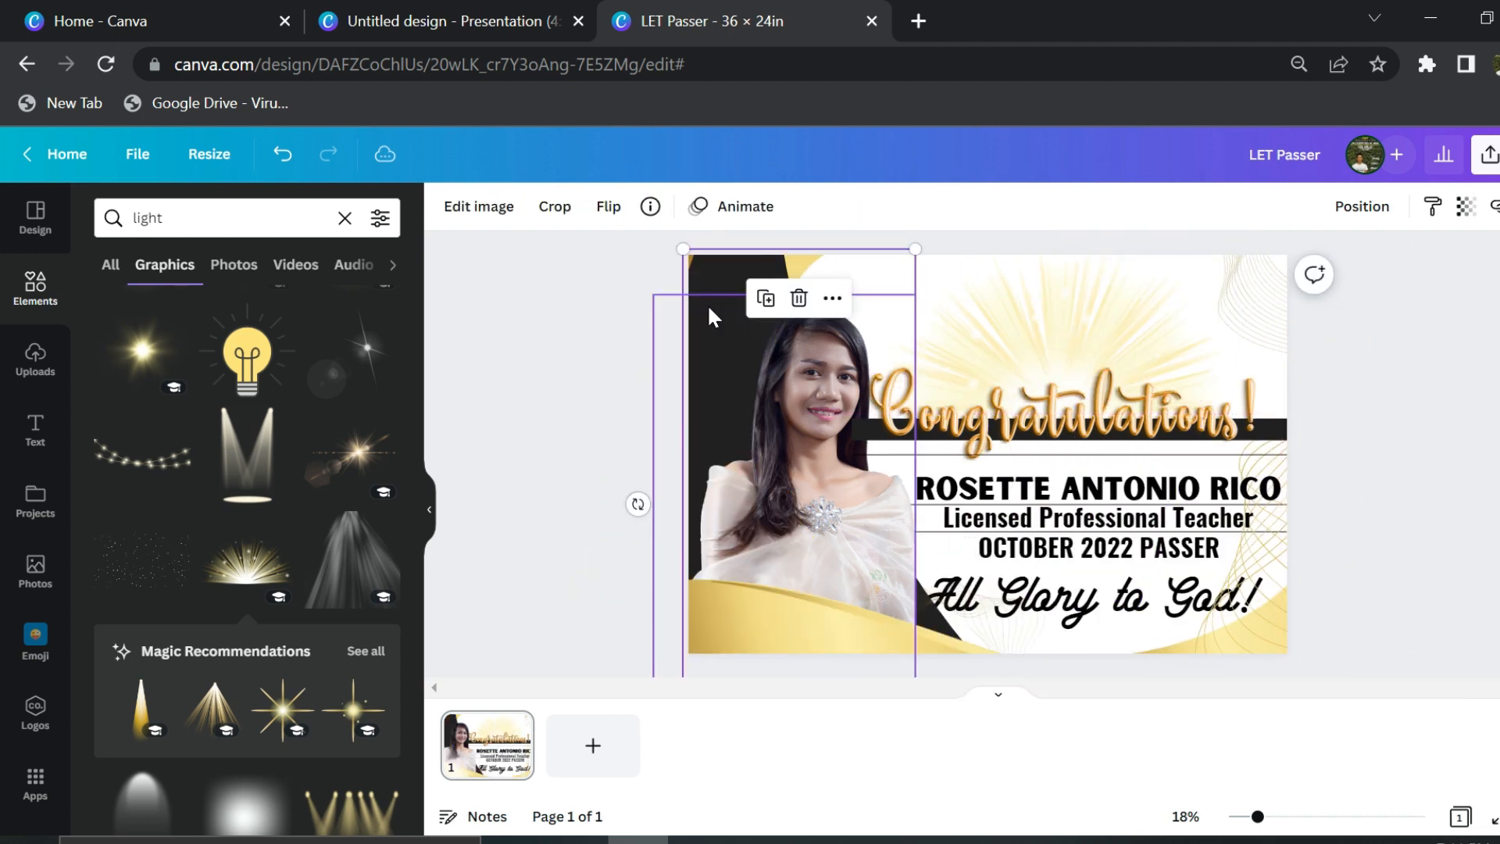
key(ctrl+])
key(ctrl+[)
drag(707, 305, 664, 294)
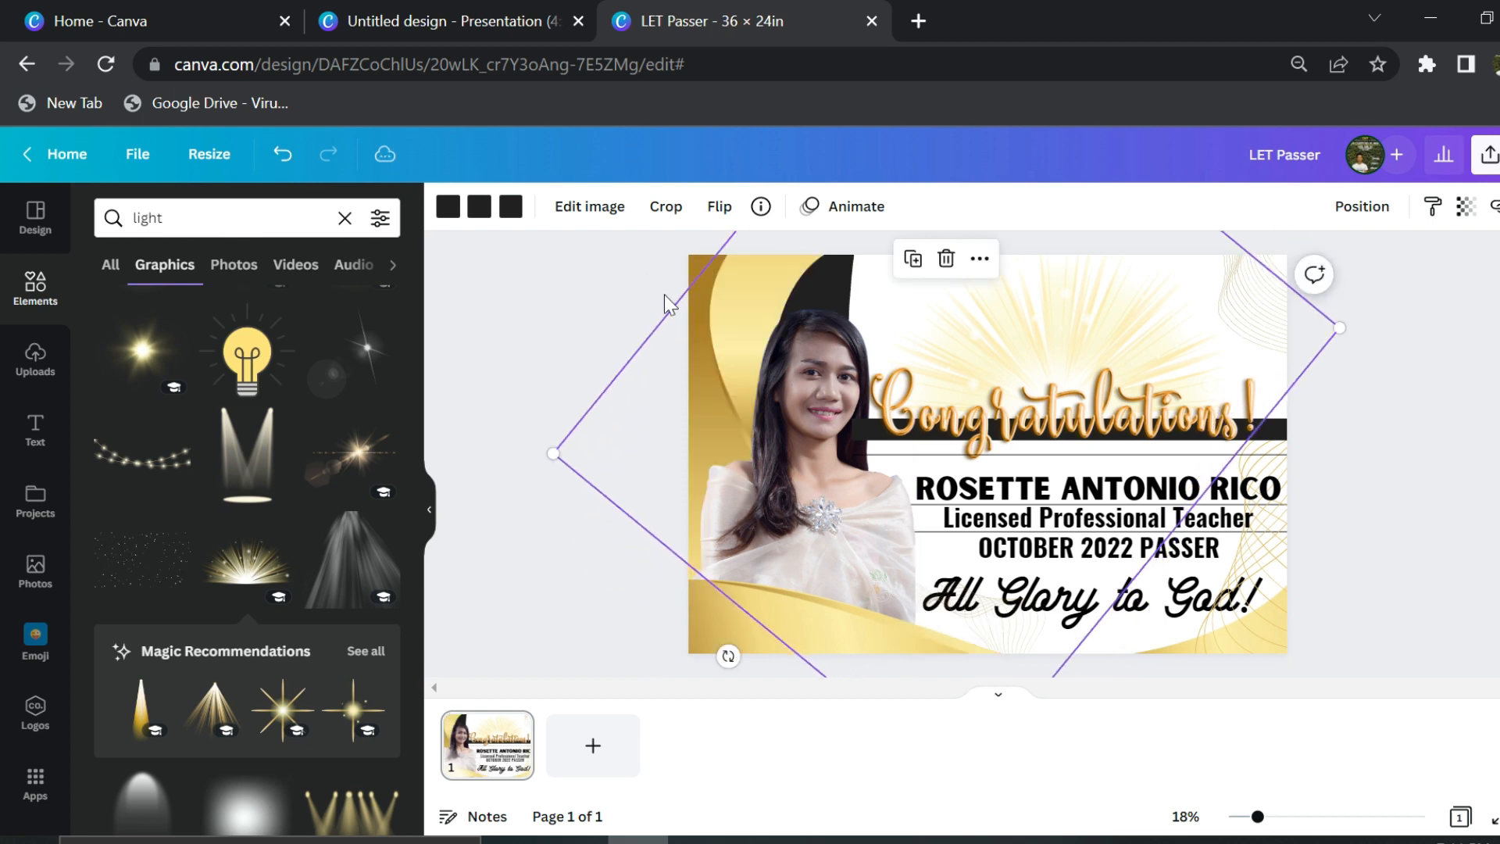
click(609, 340)
- Level the rotated gold image, move it right and tilt it counter-clockwise
click(792, 389)
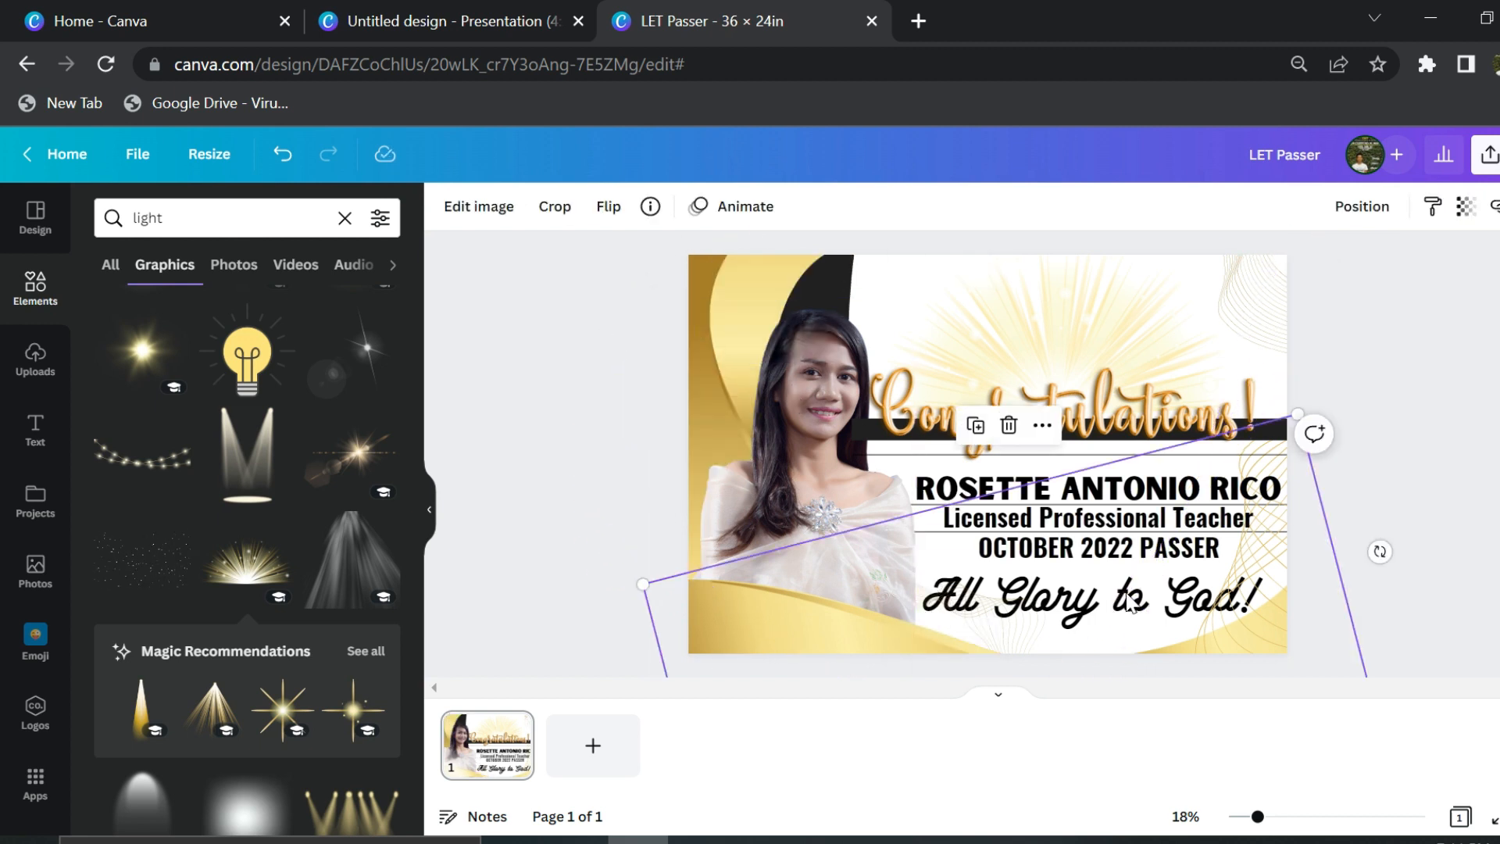
drag(1380, 552, 1325, 776)
drag(821, 620, 843, 623)
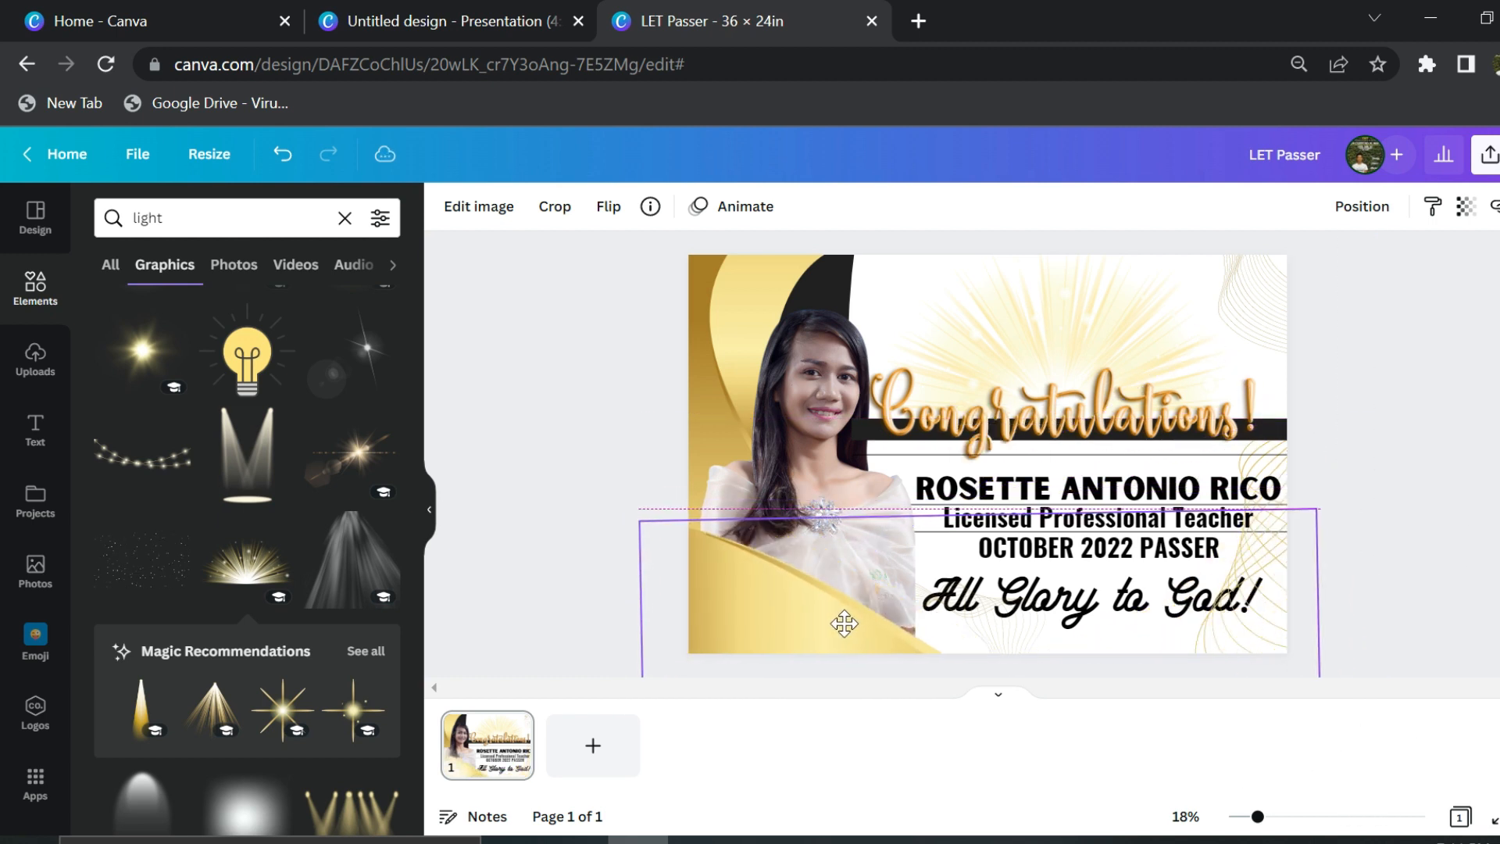
drag(1370, 662, 1317, 616)
click(1341, 582)
- Shift Congratulations! right and delete the black shape
drag(1124, 408, 1134, 407)
drag(1135, 325, 1138, 334)
key(Delete)
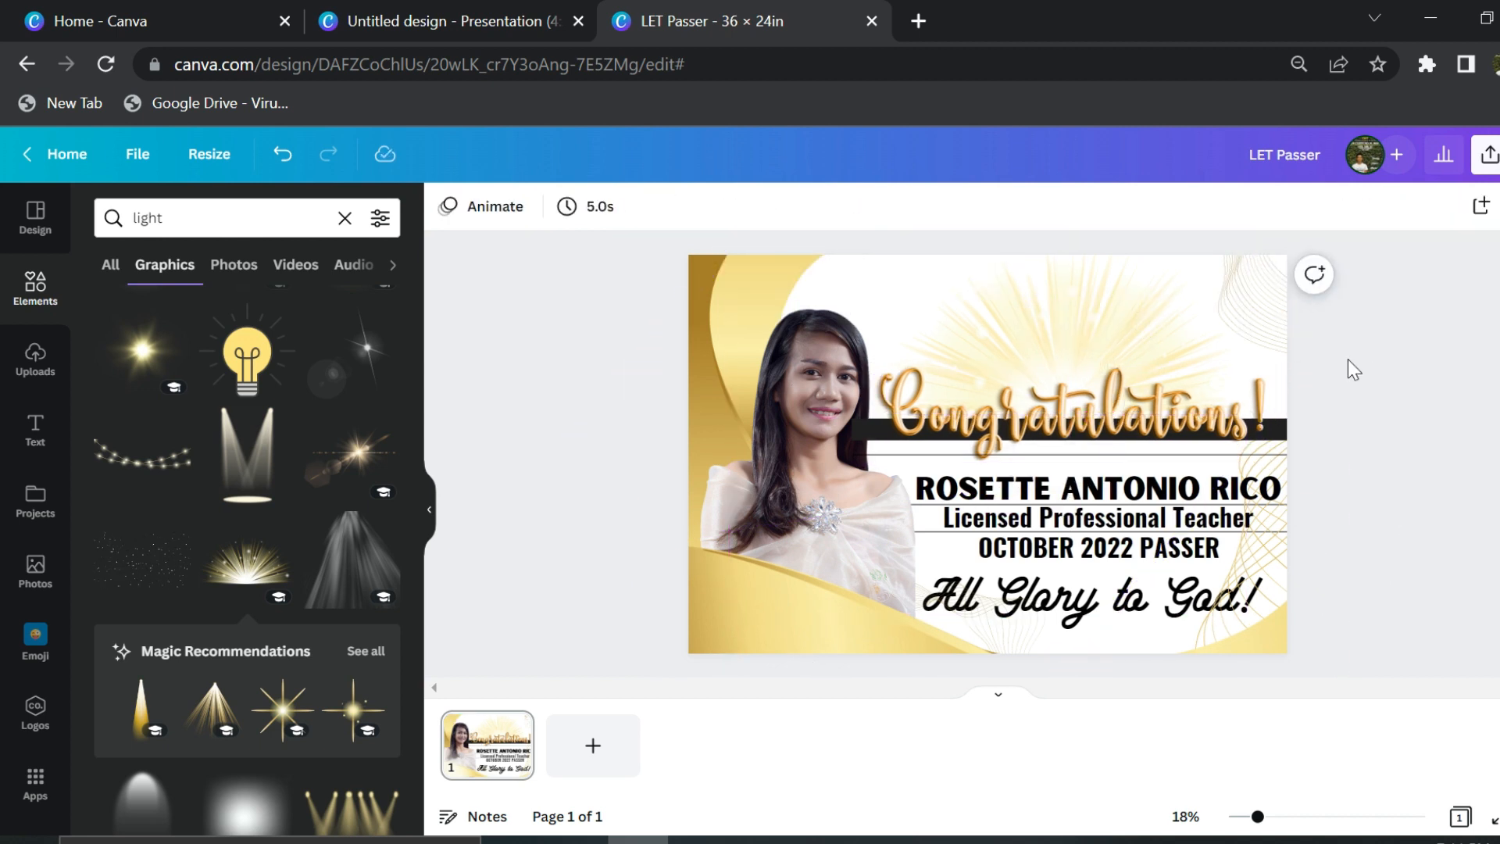
- Delete the gold wave image at the bottom of the poster
click(1174, 617)
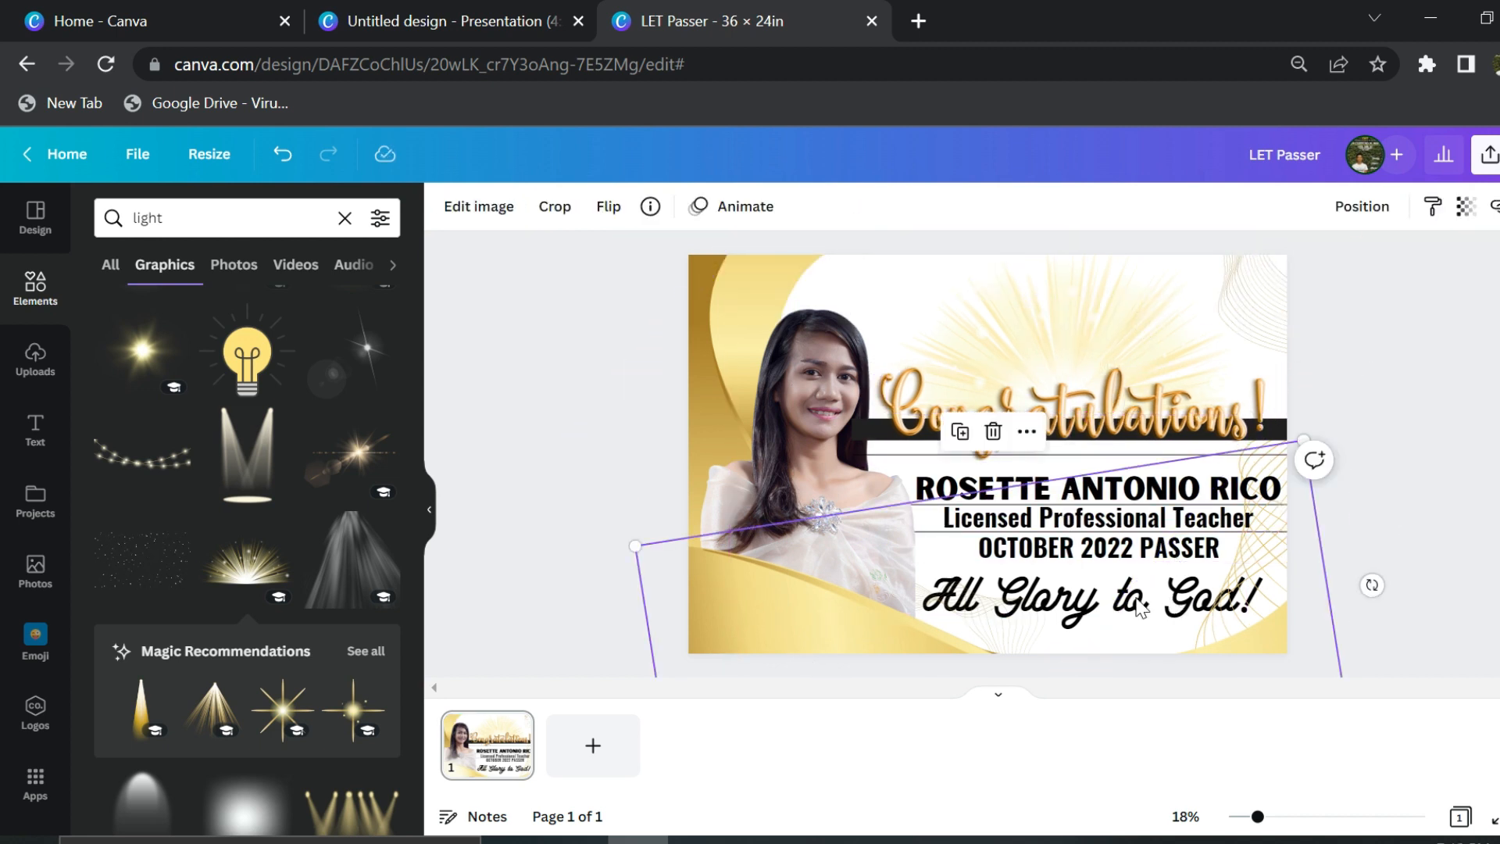
double_click(855, 629)
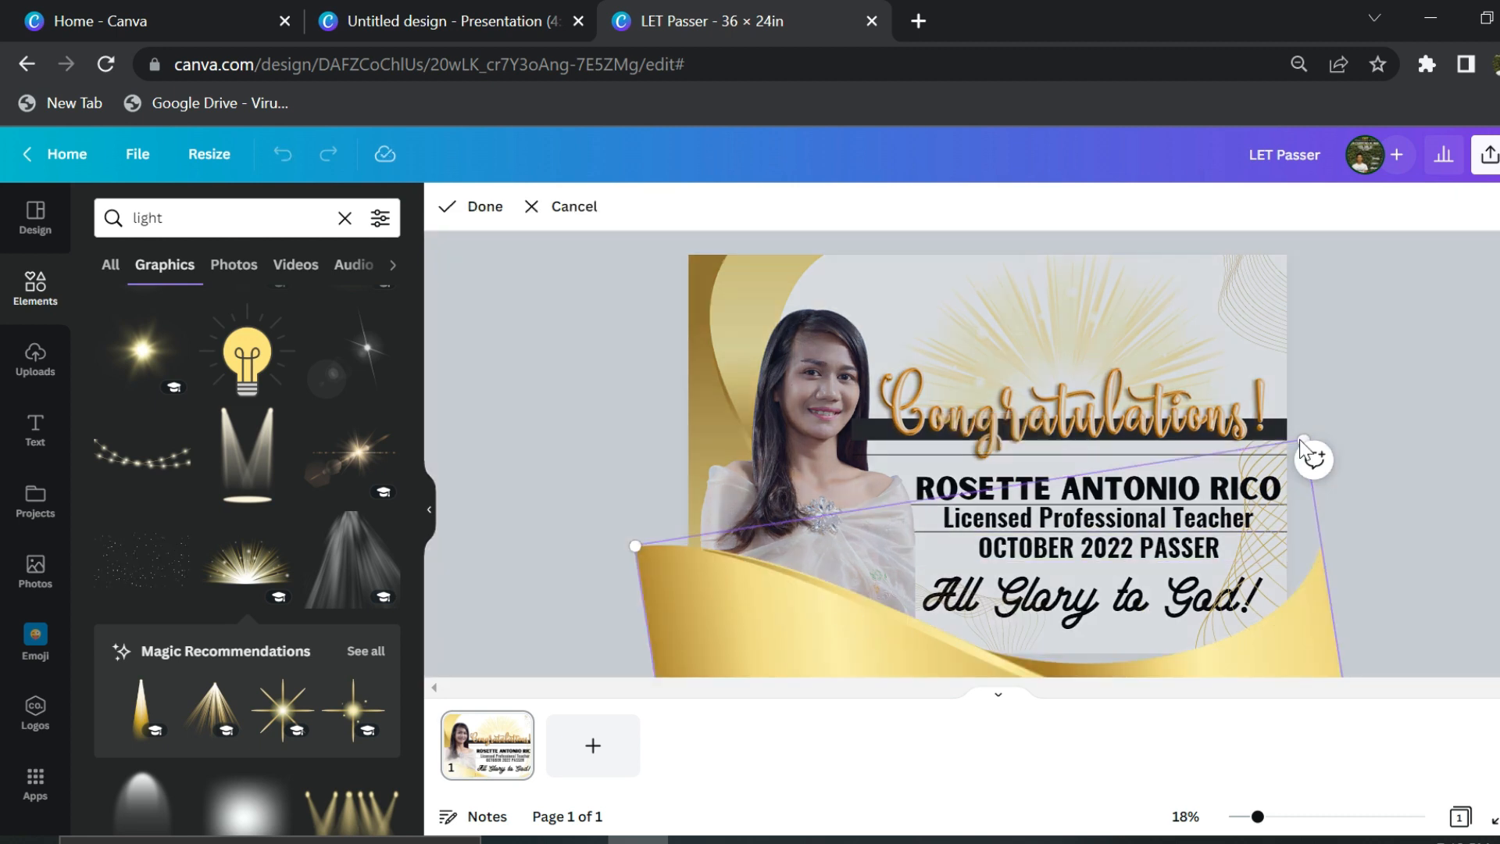
key(Escape)
key(Delete)
mouse_move(1111, 595)
mouse_down()
mouse_move(1086, 238)
mouse_move(1111, 591)
mouse_up()
key(ctrl+z)
key(ctrl+z)
click(1141, 560)
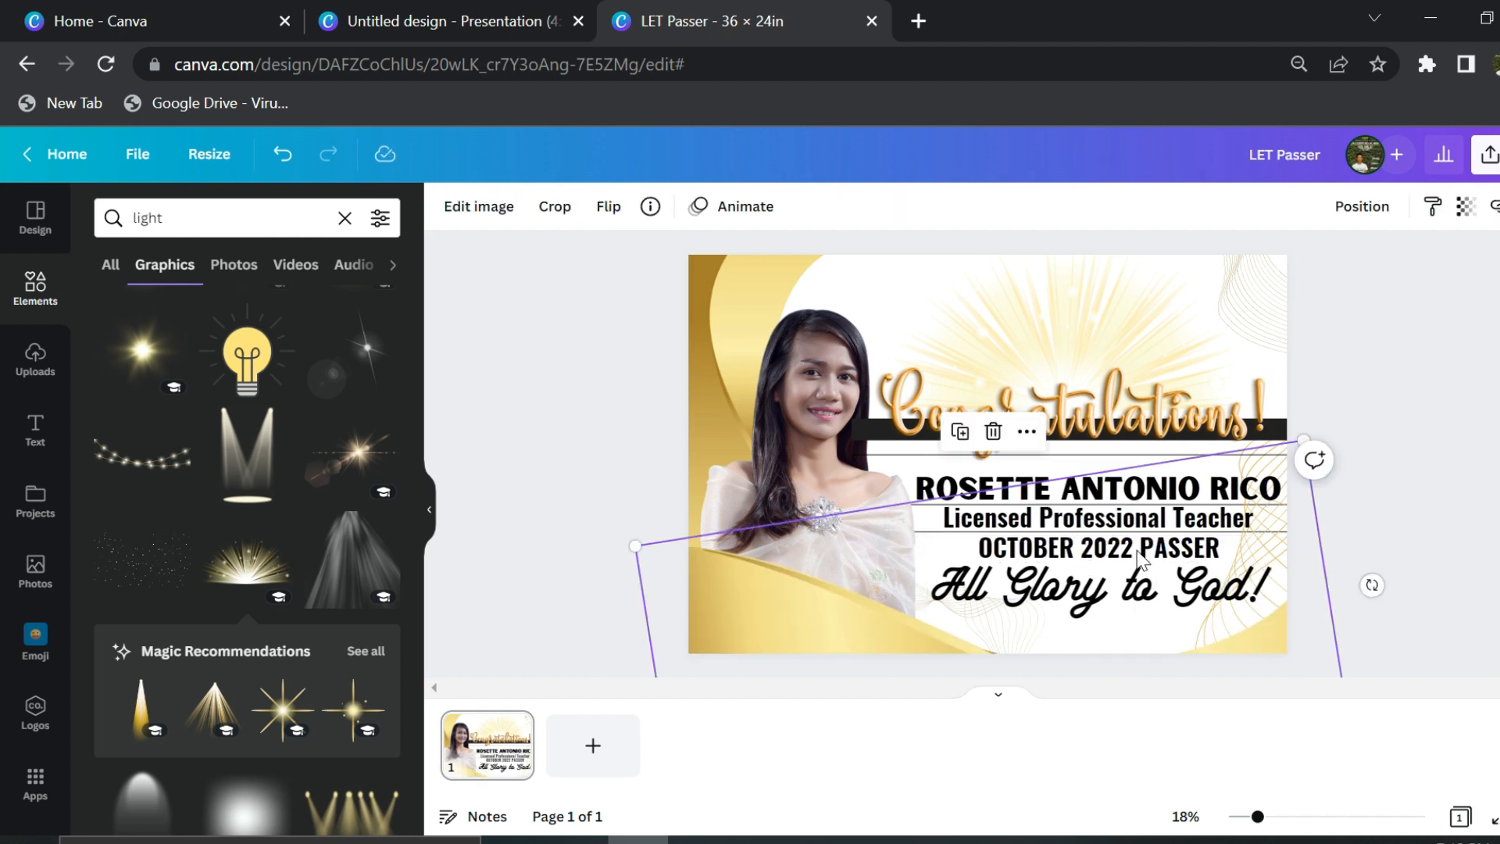
key(Delete)
- Enlarge OCTOBER 2022 PASSER to font size 123 and reposition it and All Glory to God!
click(1140, 540)
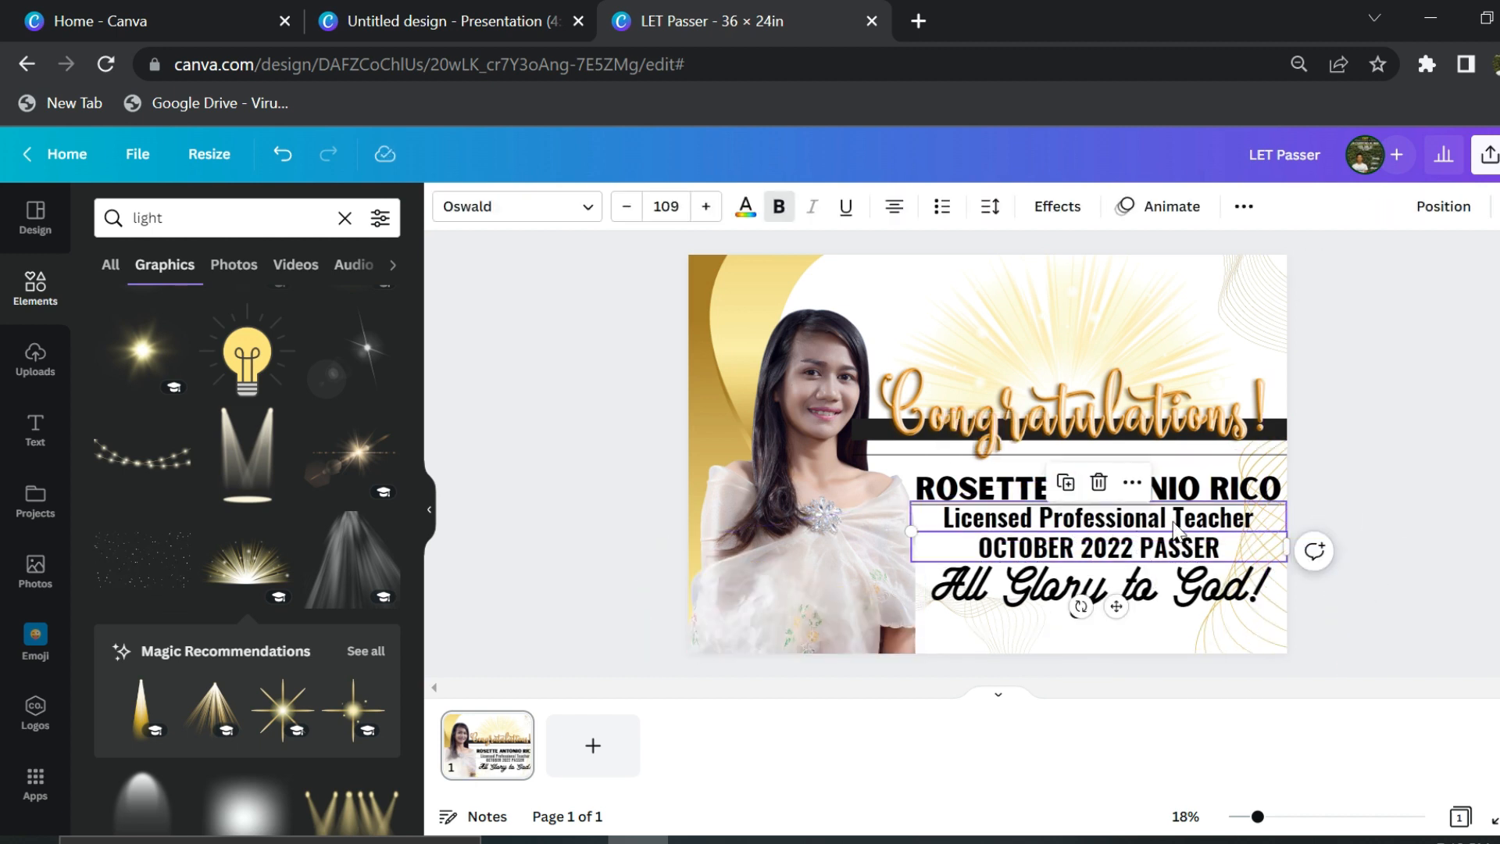
drag(911, 528, 861, 524)
scroll(1145, 537, up, 2)
click(1140, 553)
mouse_move(1133, 540)
mouse_down()
mouse_move(1177, 539)
mouse_move(1173, 551)
mouse_up()
scroll(1172, 551, down, 2)
drag(1119, 613, 1118, 620)
- Move the wavy-line graphic up and tilt the gold wave to about -12°
drag(1392, 400, 1416, 205)
scroll(1327, 306, down, 1)
drag(1235, 614, 1231, 576)
drag(1322, 536, 1350, 669)
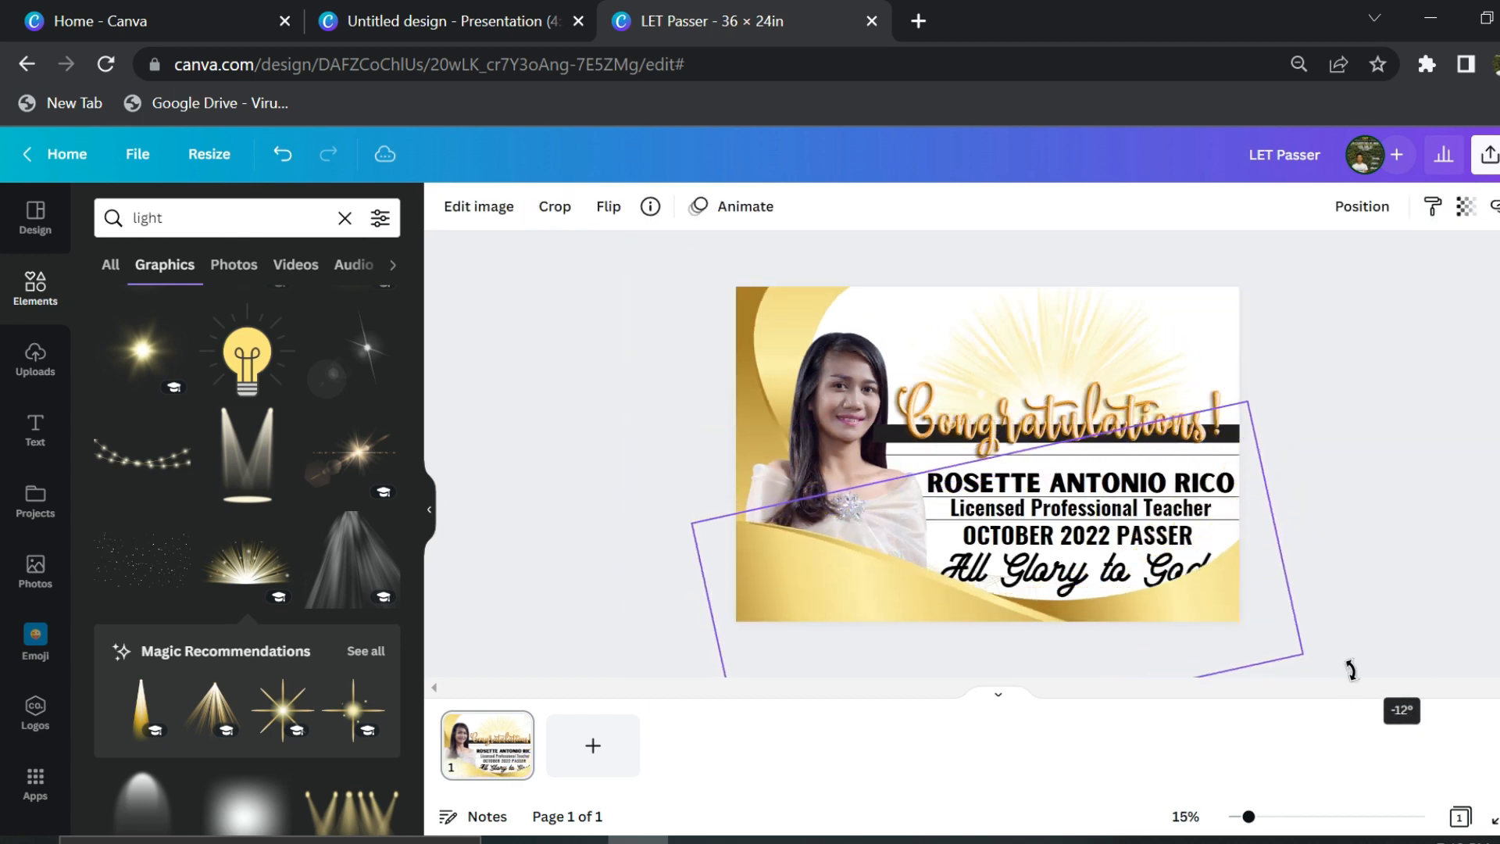
drag(1181, 604, 1194, 618)
- Move the graduate's photo up and enlarge it
drag(830, 361, 822, 331)
drag(924, 630, 963, 671)
drag(834, 451, 826, 448)
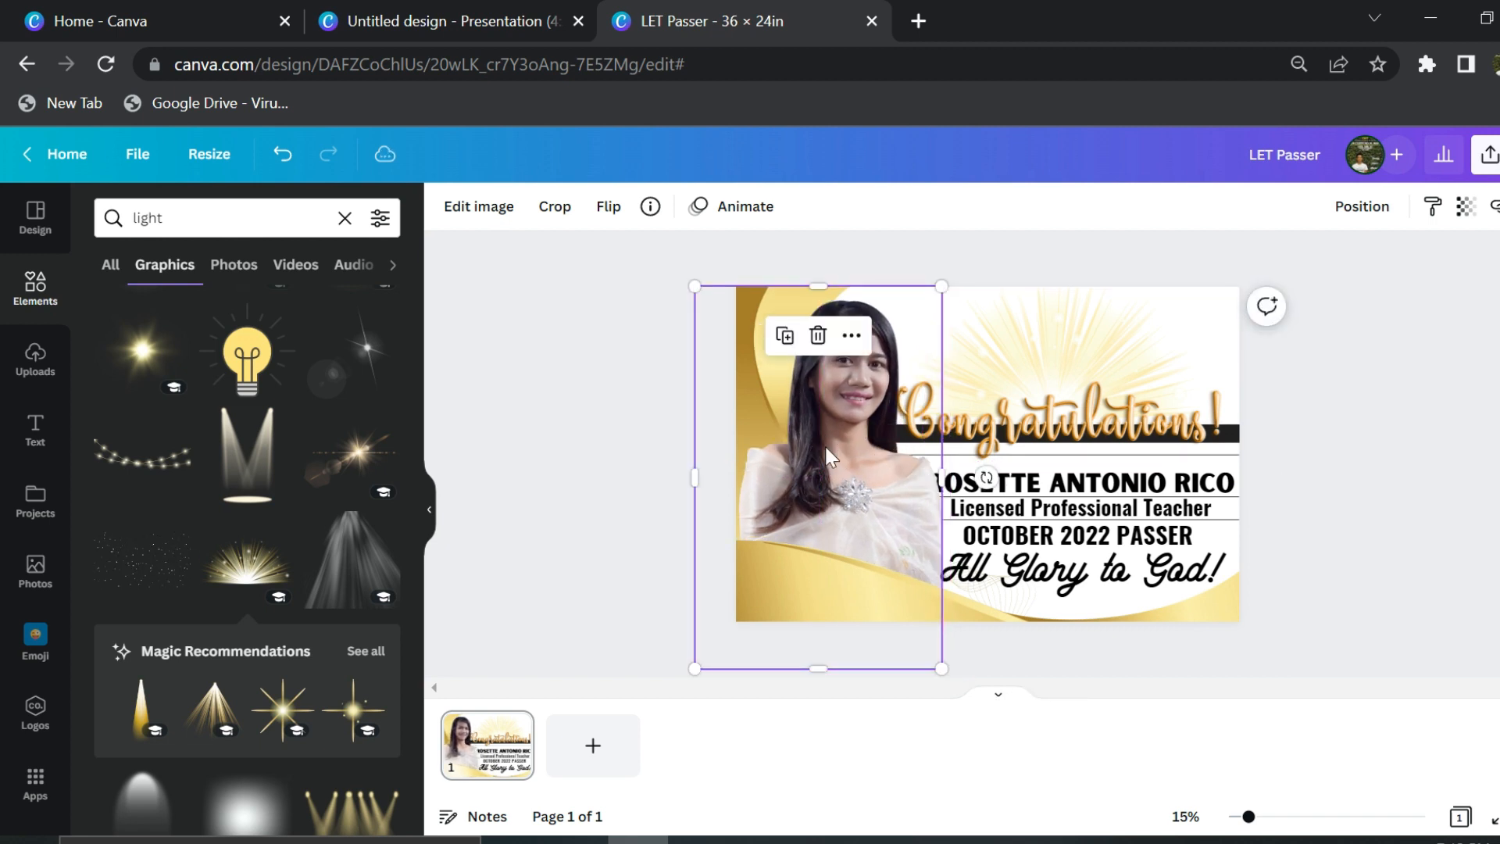
- Delete the repositioned gold wave
click(1058, 488)
double_click(1103, 475)
click(571, 211)
click(571, 211)
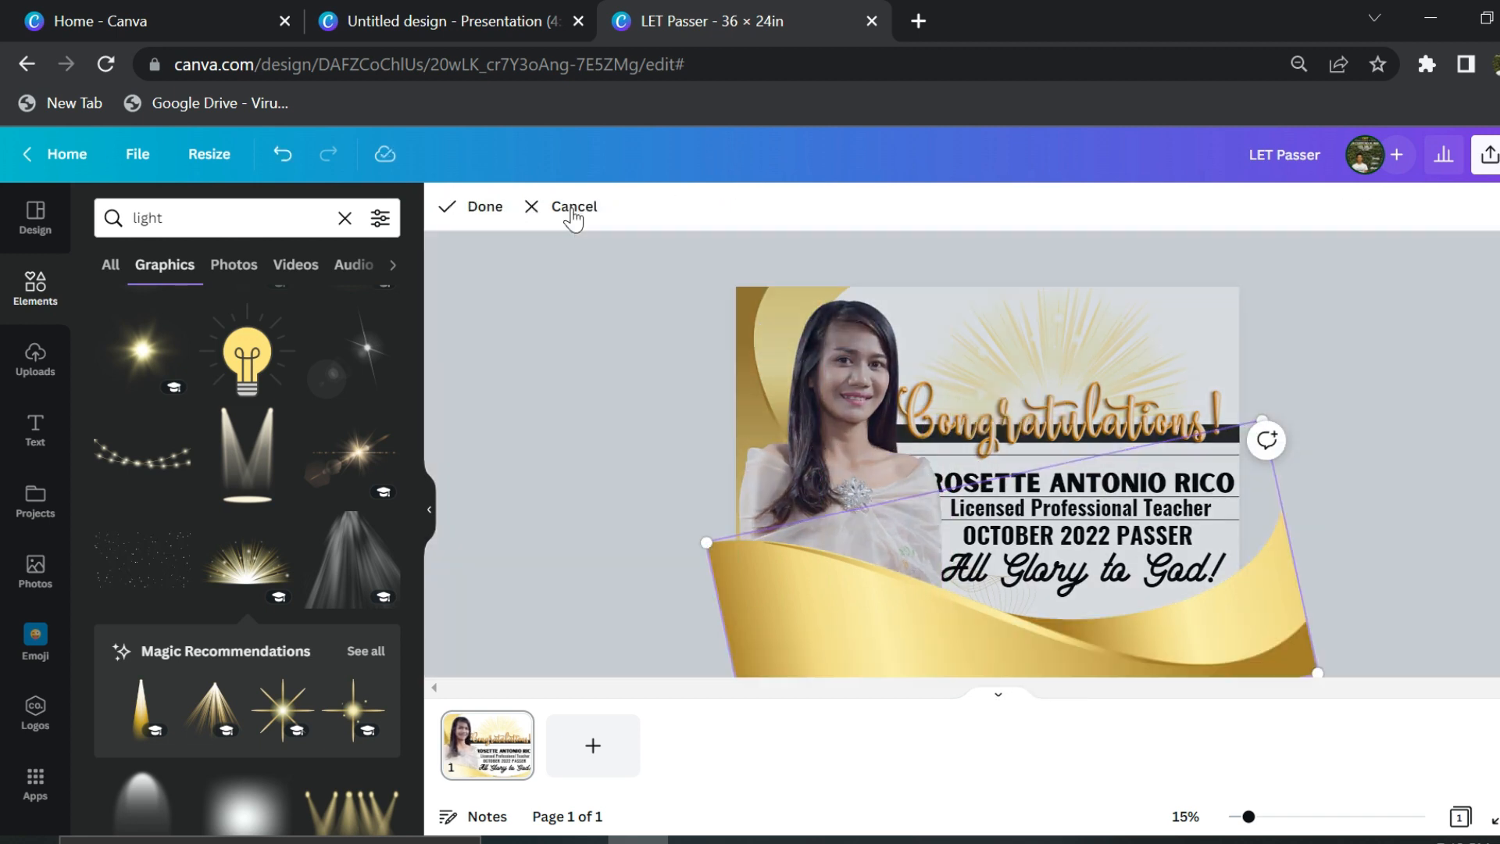
key(Escape)
key(Delete)
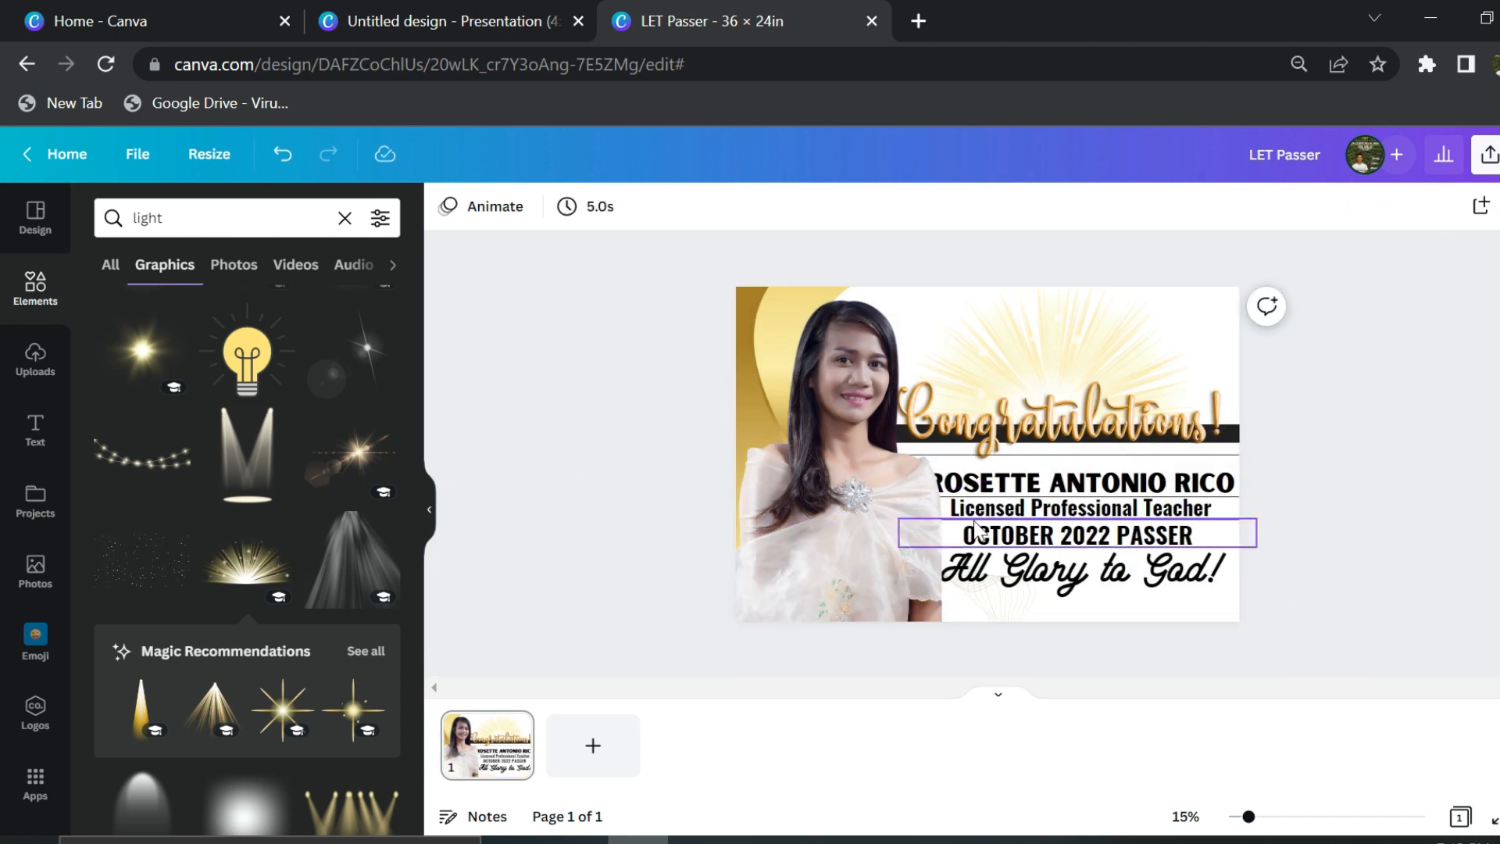
- Shrink the light rays behind Congratulations! and move Congratulations! up slightly
click(1078, 368)
drag(1205, 422, 1153, 396)
drag(1040, 341, 1073, 351)
drag(1113, 428, 1061, 422)
click(1244, 439)
click(1113, 390)
- Move the black bar up behind the Congratulations! graphic
click(1049, 455)
scroll(1061, 441, up, 5)
drag(1161, 540, 1161, 505)
click(1245, 477)
drag(1281, 510, 1296, 549)
click(1300, 582)
- Lower the divider under the name and raise OCTOBER 2022 PASSER under the Licensed line
scroll(1301, 578, down, 4)
scroll(1320, 468, down, 2)
drag(1332, 406, 1333, 372)
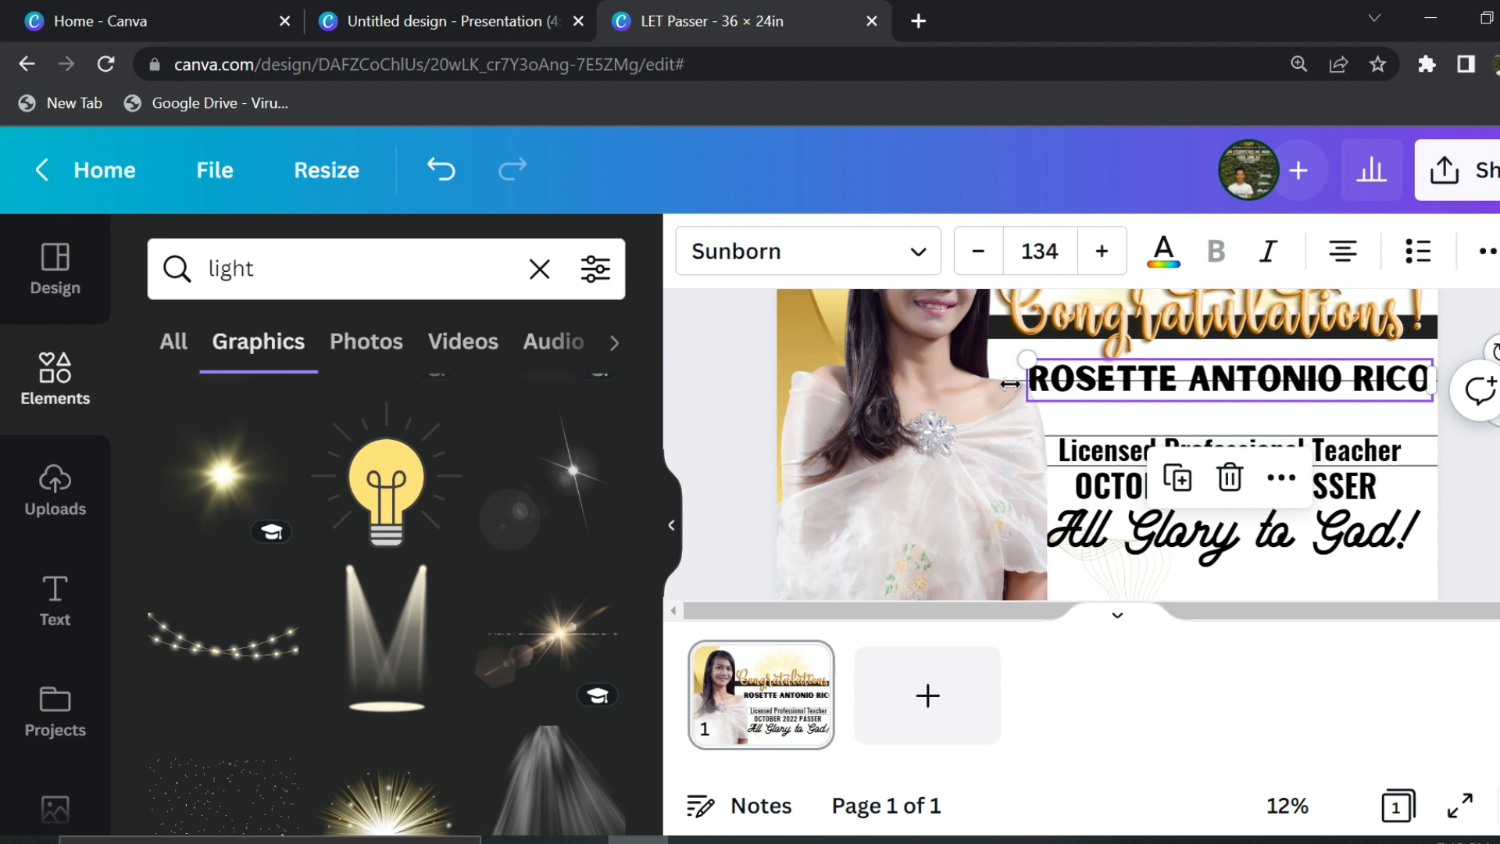
drag(1142, 380, 1200, 409)
drag(1130, 508, 1187, 478)
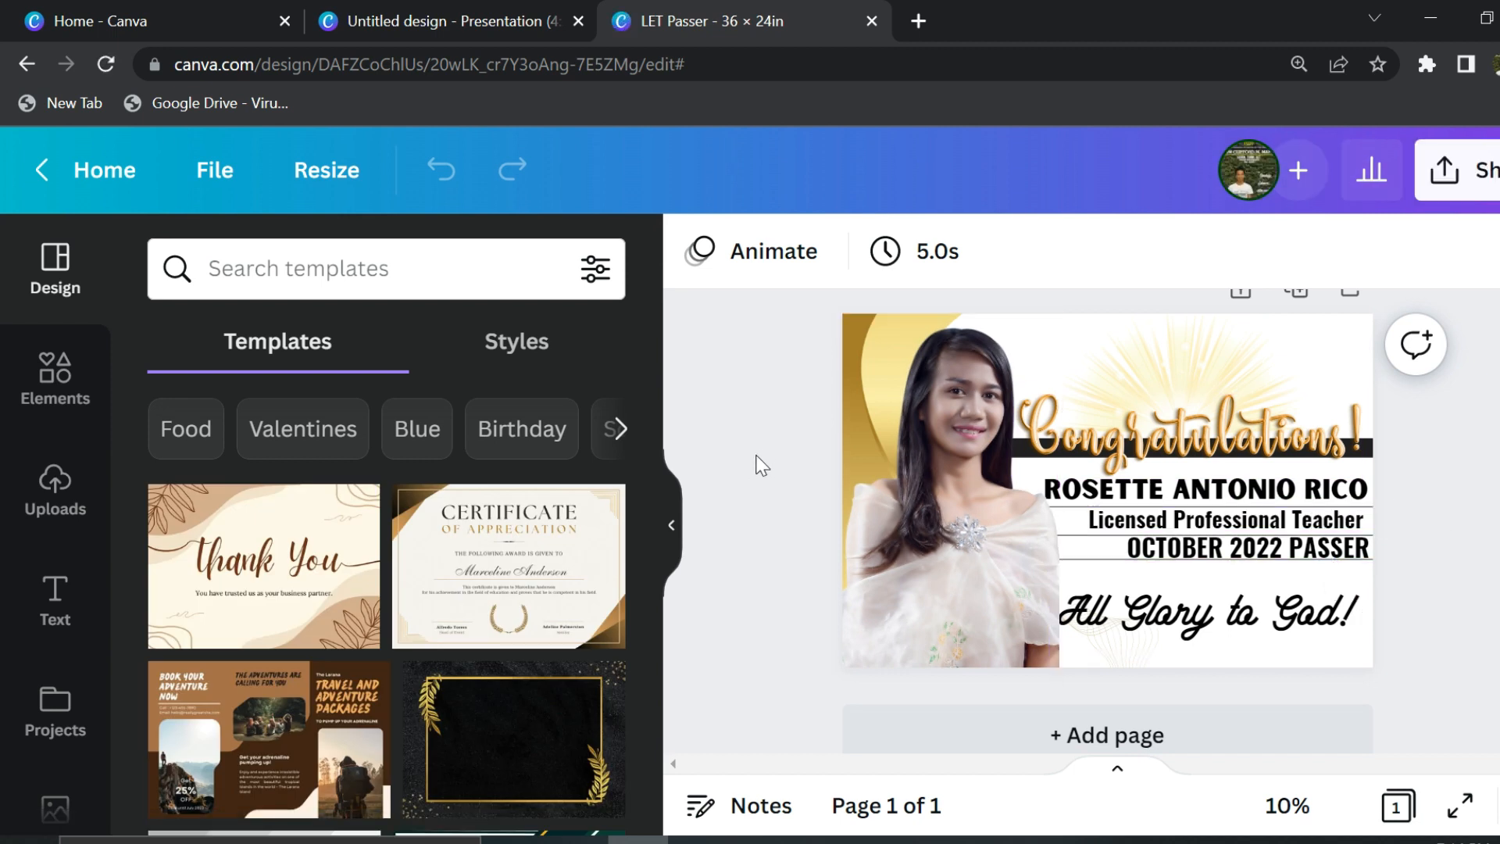
- Paste back the deleted gold wave and reduce the browser zoom
click(965, 532)
key(ctrl+v)
click(671, 525)
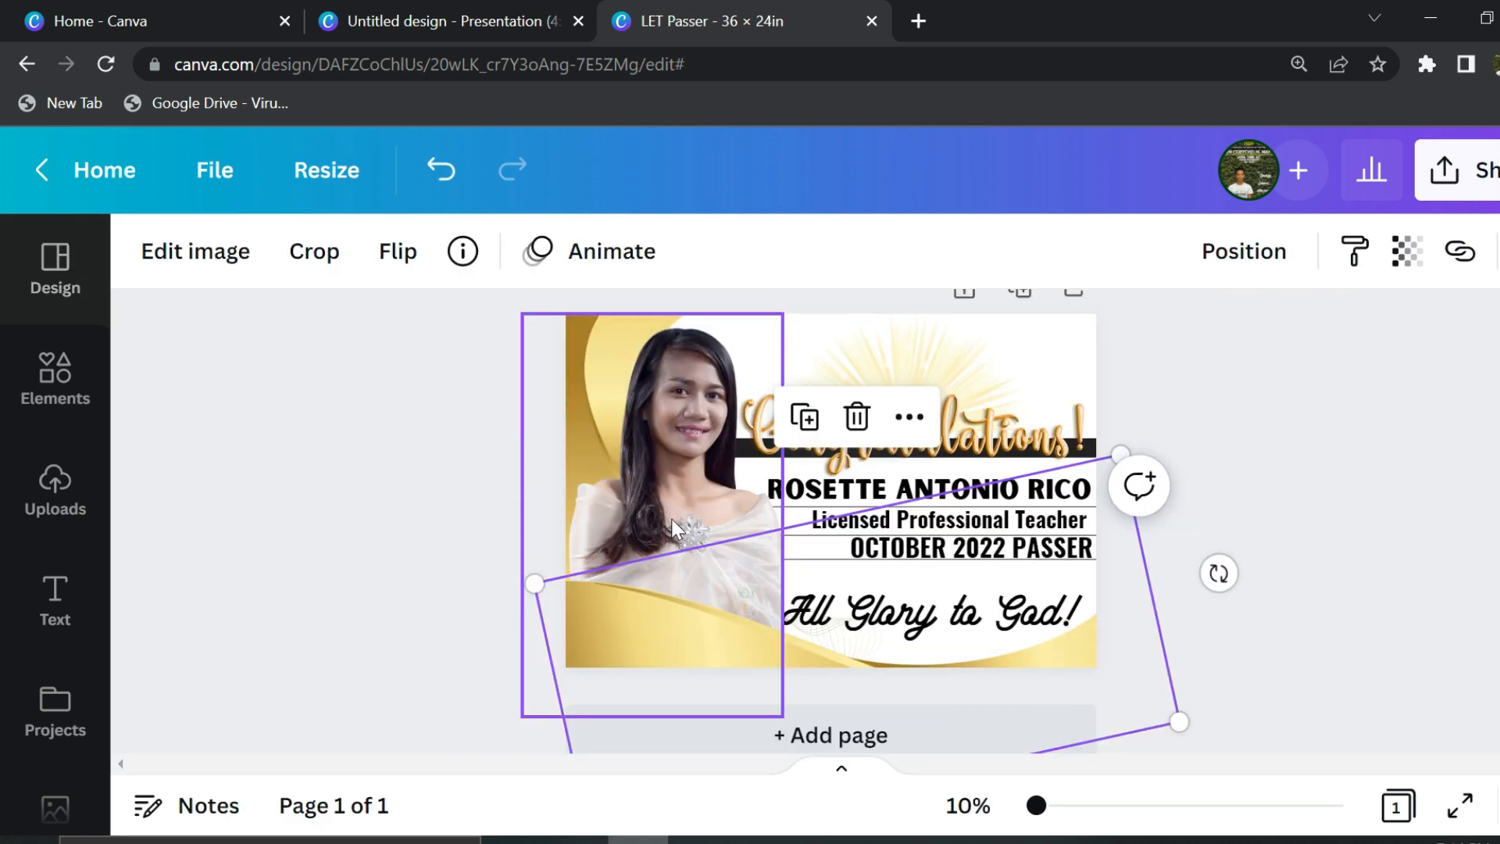
click(55, 377)
click(1492, 64)
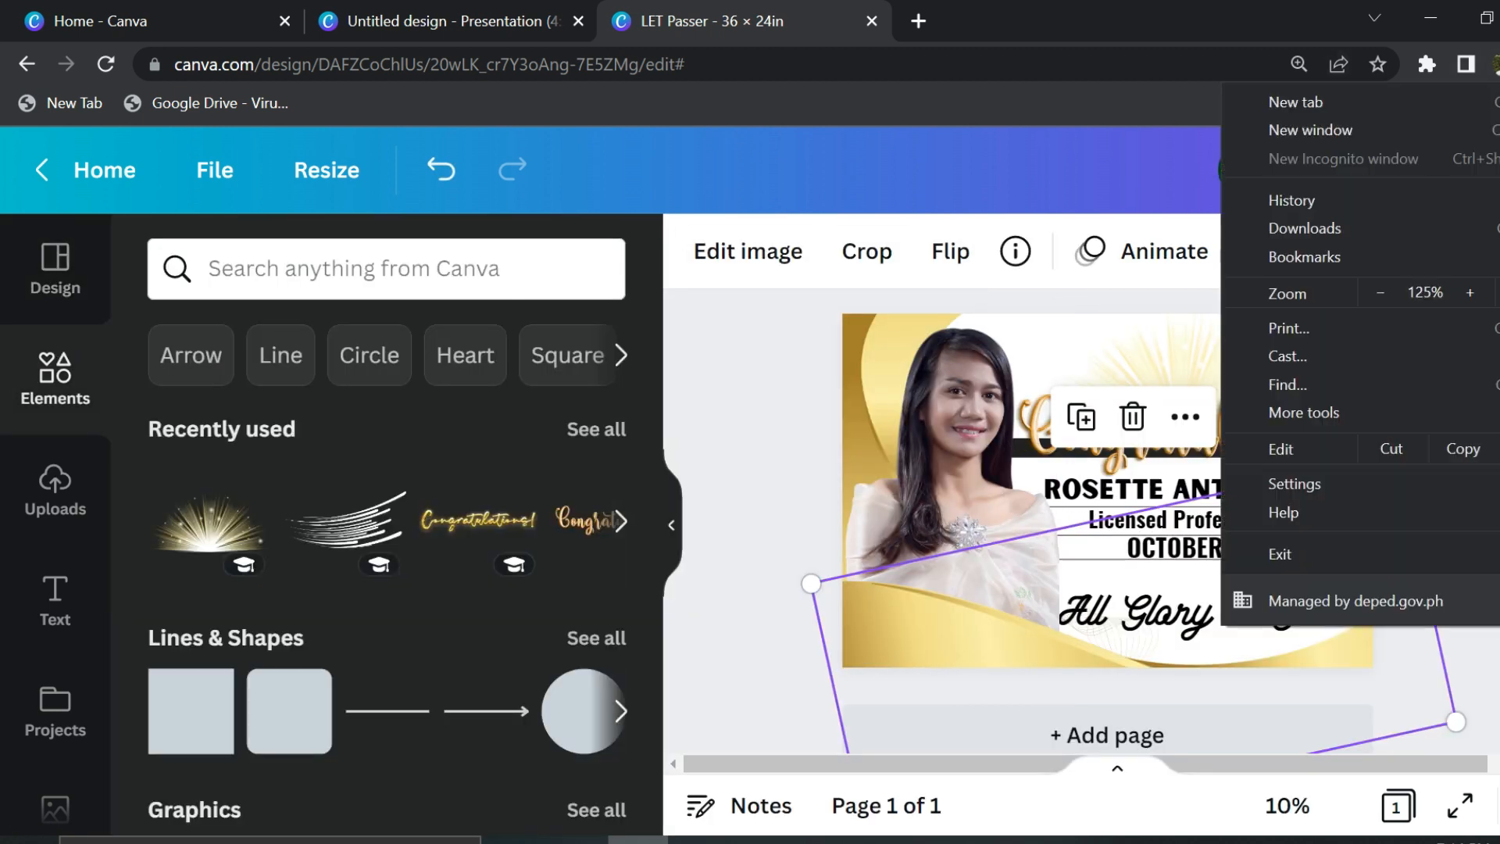
click(1386, 296)
click(1386, 296)
click(1387, 296)
click(1124, 304)
- Shift the line under OCTOBER 2022 PASSER to the right
scroll(898, 444, up, 2)
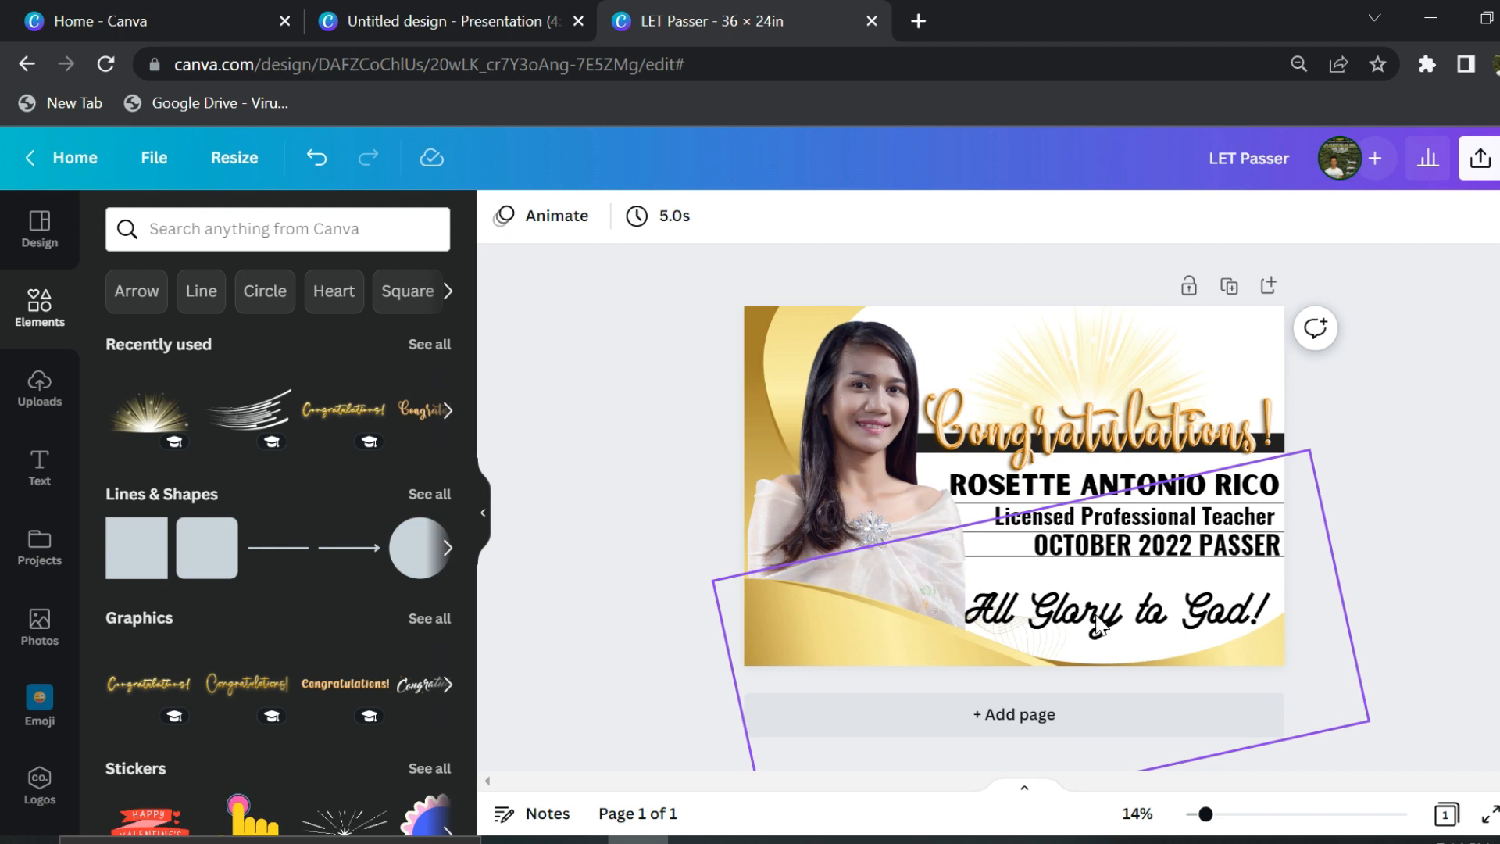
click(887, 612)
scroll(1088, 525, up, 2)
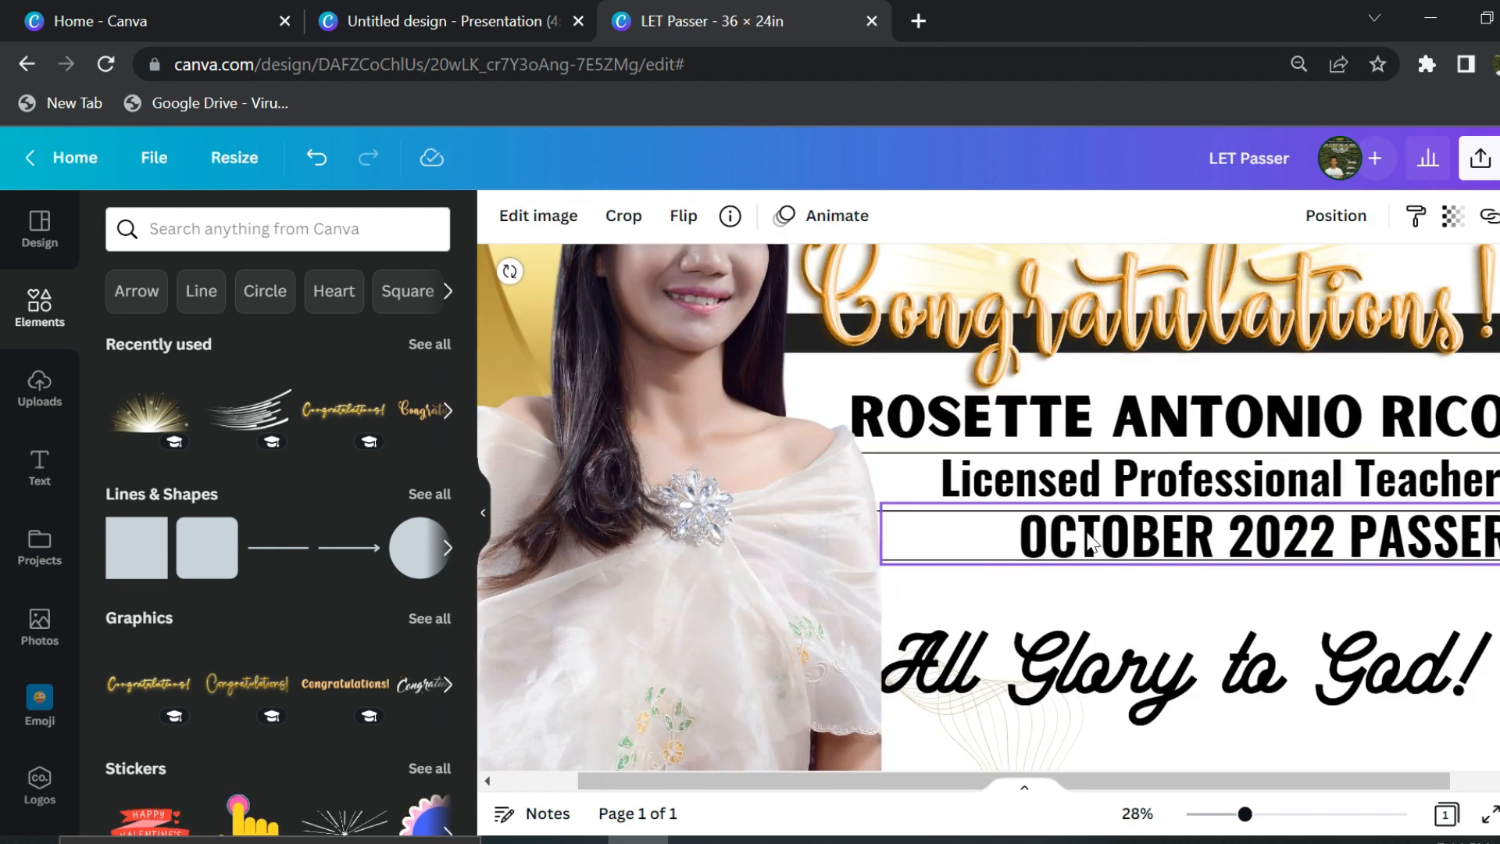
click(961, 556)
drag(1124, 560, 1403, 570)
scroll(1332, 623, down, 3)
click(959, 504)
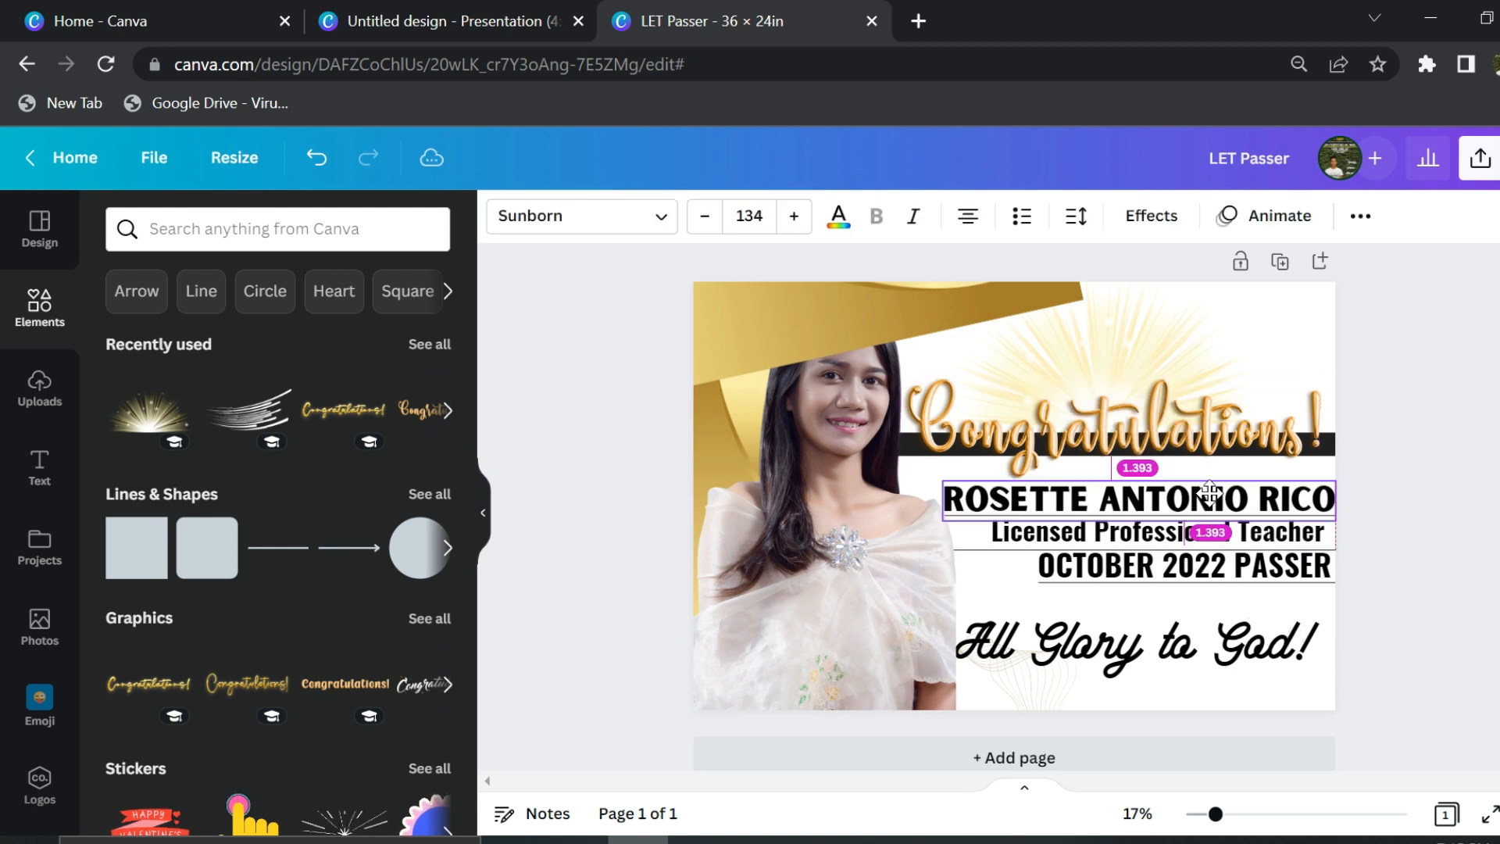
drag(936, 480, 902, 475)
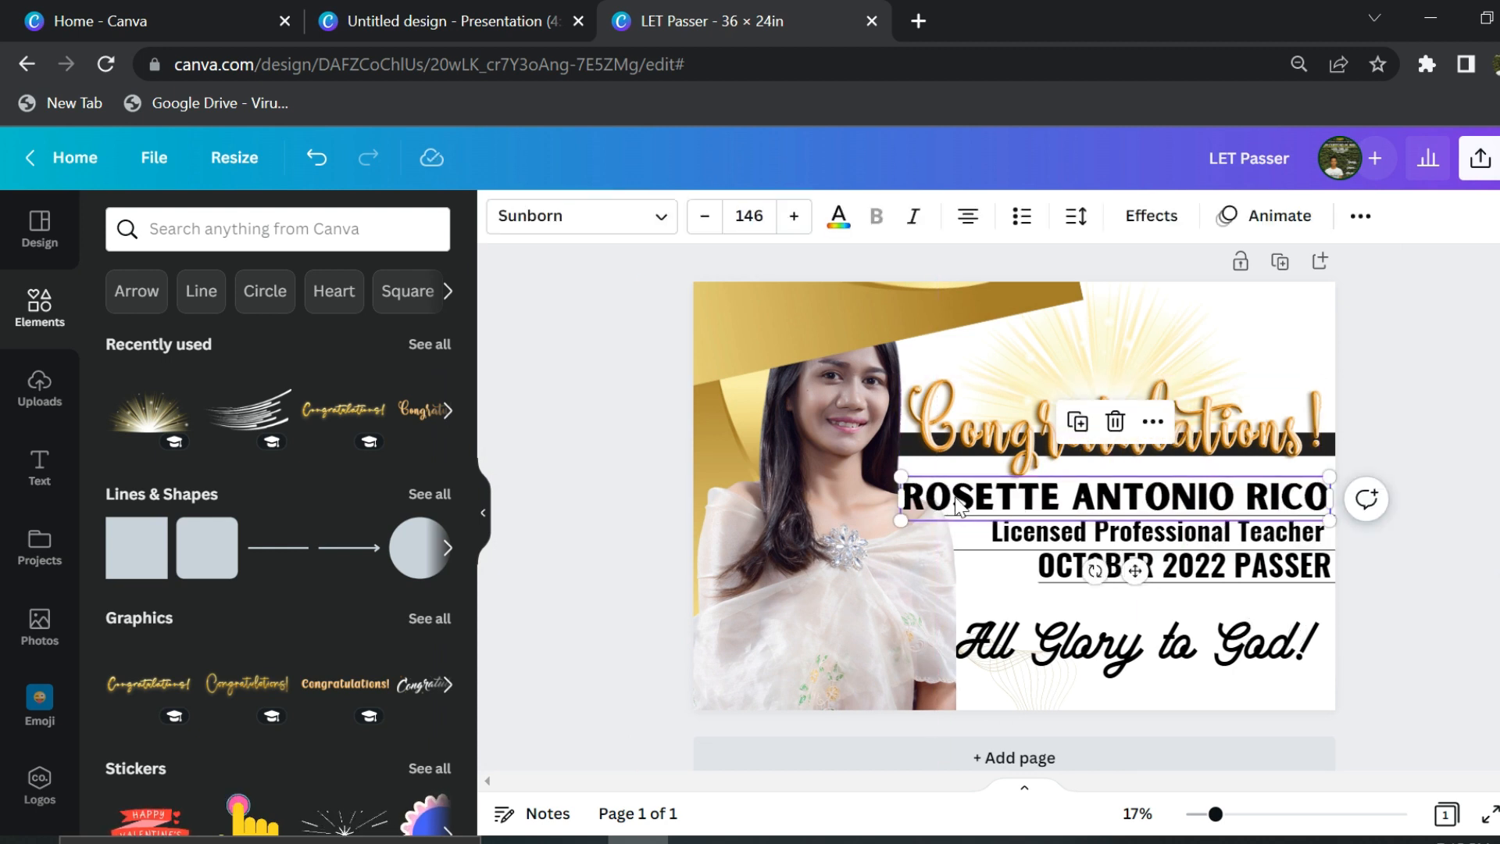
key(Escape)
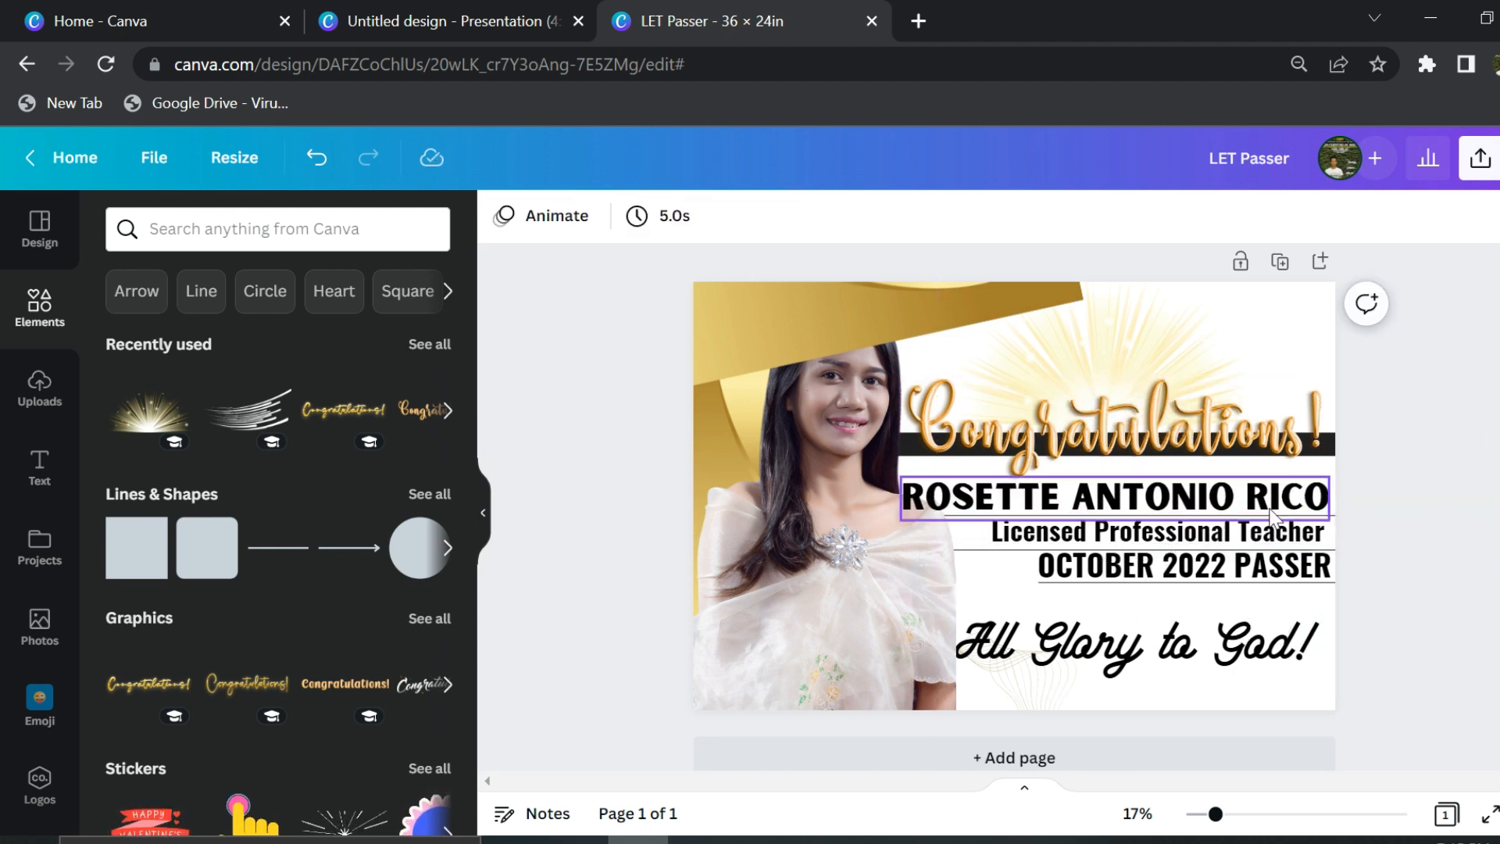
drag(1271, 516, 1272, 504)
double_click(1201, 484)
text(A.)
click(1420, 450)
click(1155, 502)
drag(966, 509, 880, 521)
drag(1164, 488, 1223, 492)
click(1423, 500)
- Delete the line under OCTOBER 2022 PASSER and drag the gold wave to the page bottom
click(1242, 581)
key(Delete)
drag(1272, 643, 1279, 616)
drag(767, 326, 1104, 790)
click(610, 538)
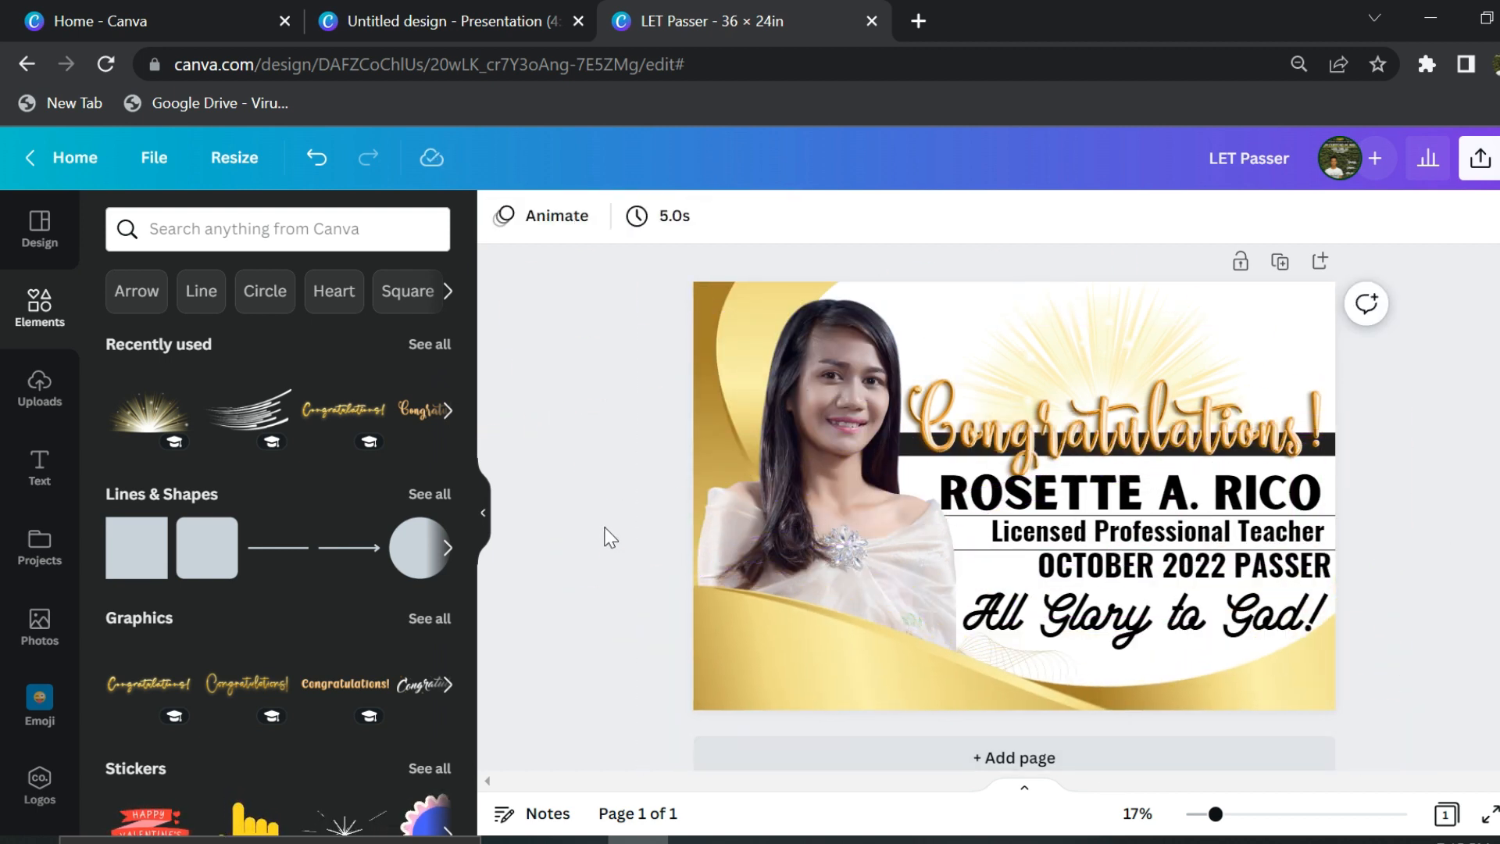
- Set the photo copy to brightness 23, contrast 100, saturation -66 and send it behind the original
click(841, 406)
click(536, 215)
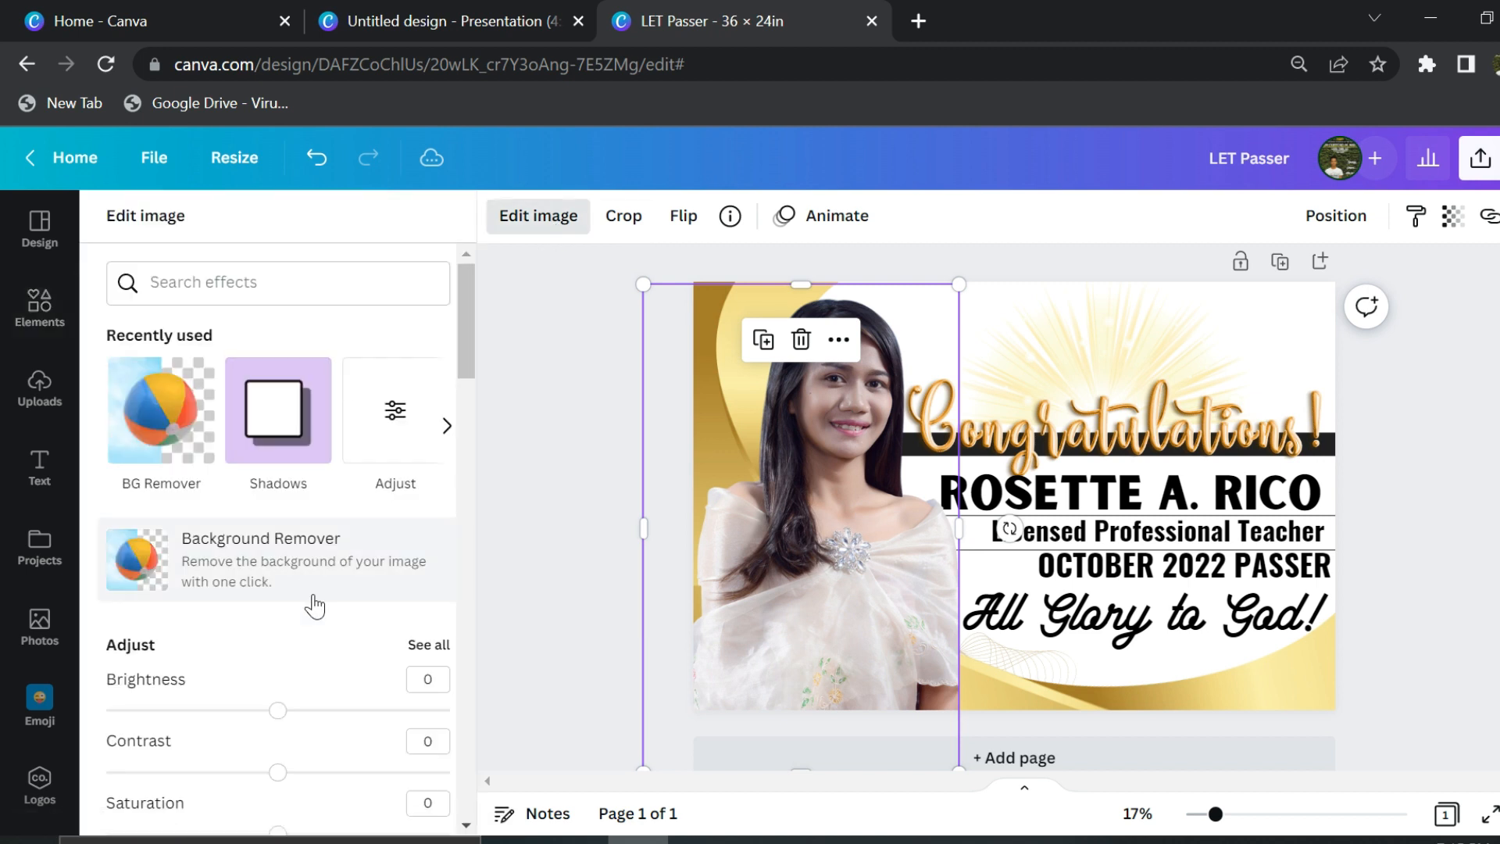
scroll(311, 603, down, 3)
mouse_move(277, 465)
mouse_down()
mouse_move(508, 495)
mouse_move(234, 476)
mouse_move(278, 466)
mouse_up()
drag(281, 527, 496, 529)
drag(172, 590, 164, 589)
drag(803, 527, 793, 519)
key(ctrl+[)
click(552, 425)
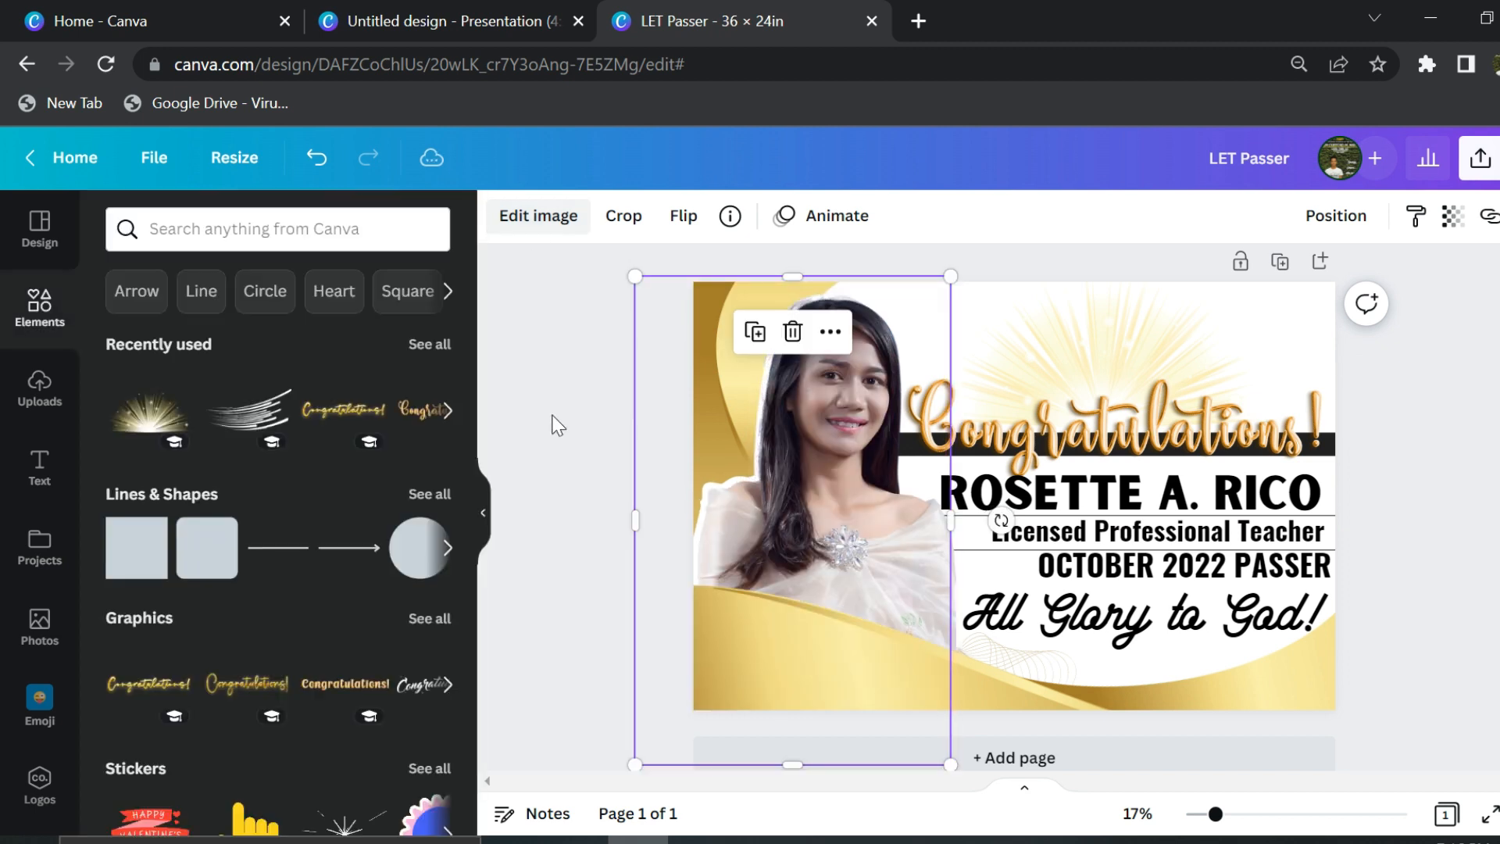
- Add the gold sparkle, rotate it to 90° and enlarge it at the photo's lower left
click(147, 420)
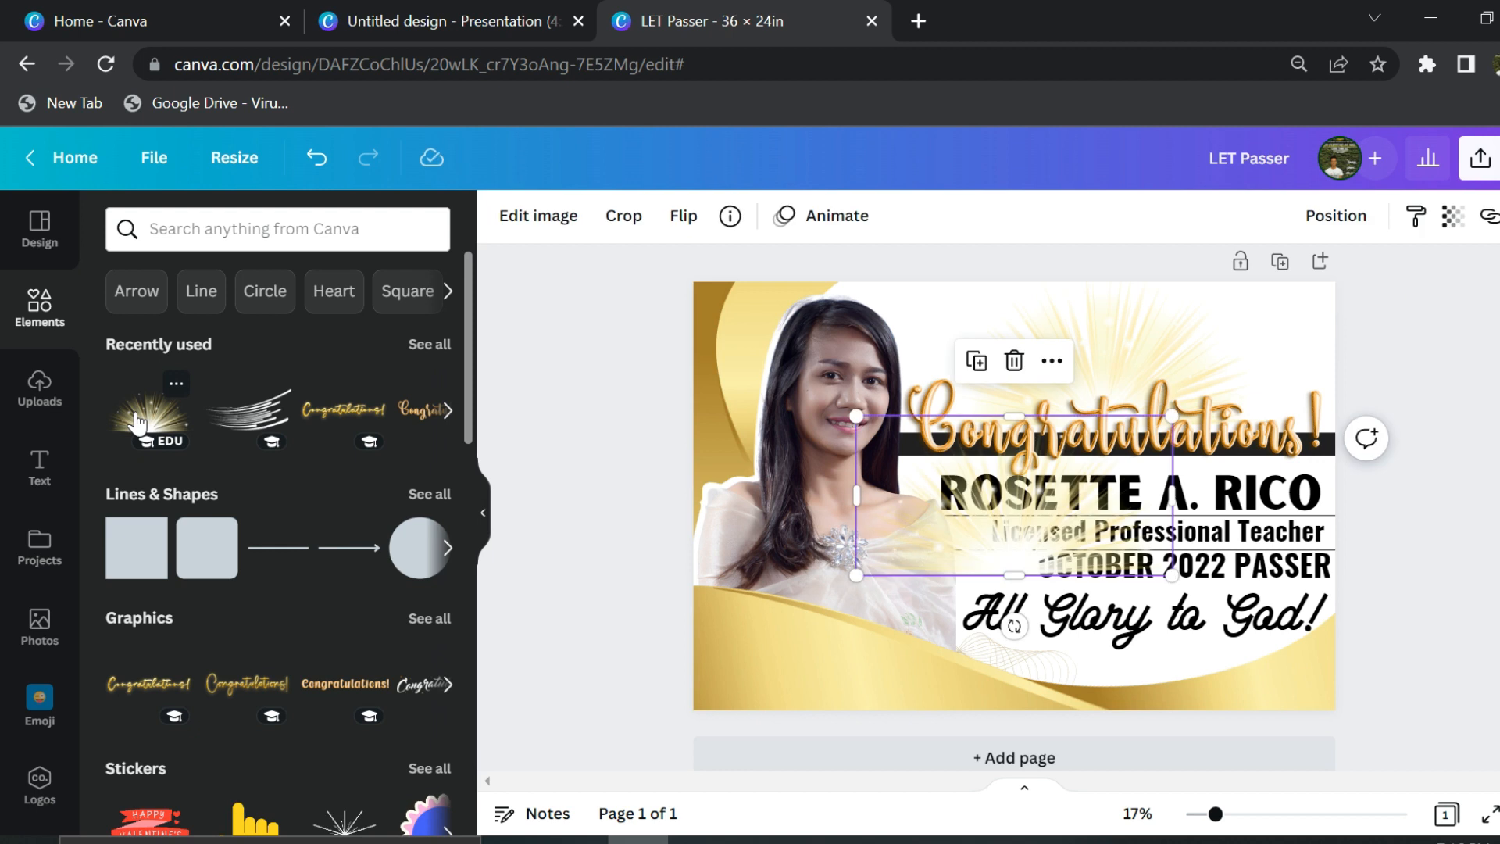
mouse_move(991, 552)
mouse_down()
mouse_move(777, 683)
mouse_move(995, 542)
mouse_up()
drag(757, 770, 592, 640)
drag(738, 622, 750, 623)
drag(639, 634, 632, 634)
drag(731, 613, 724, 688)
drag(857, 534, 910, 431)
drag(799, 605, 791, 668)
click(601, 631)
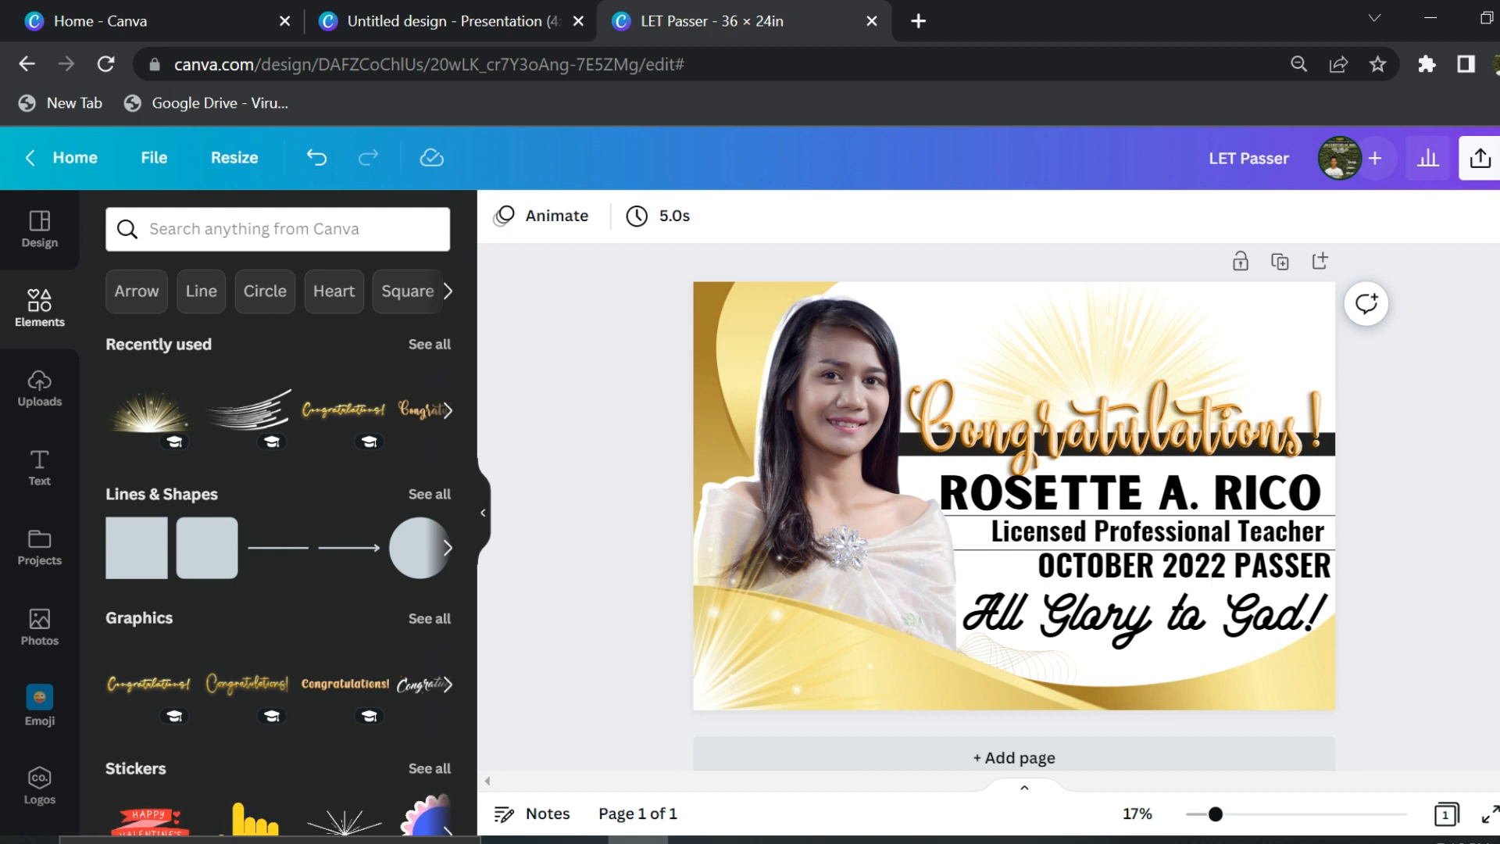
- Download the tarpaulin as a PNG
click(1480, 159)
click(1209, 686)
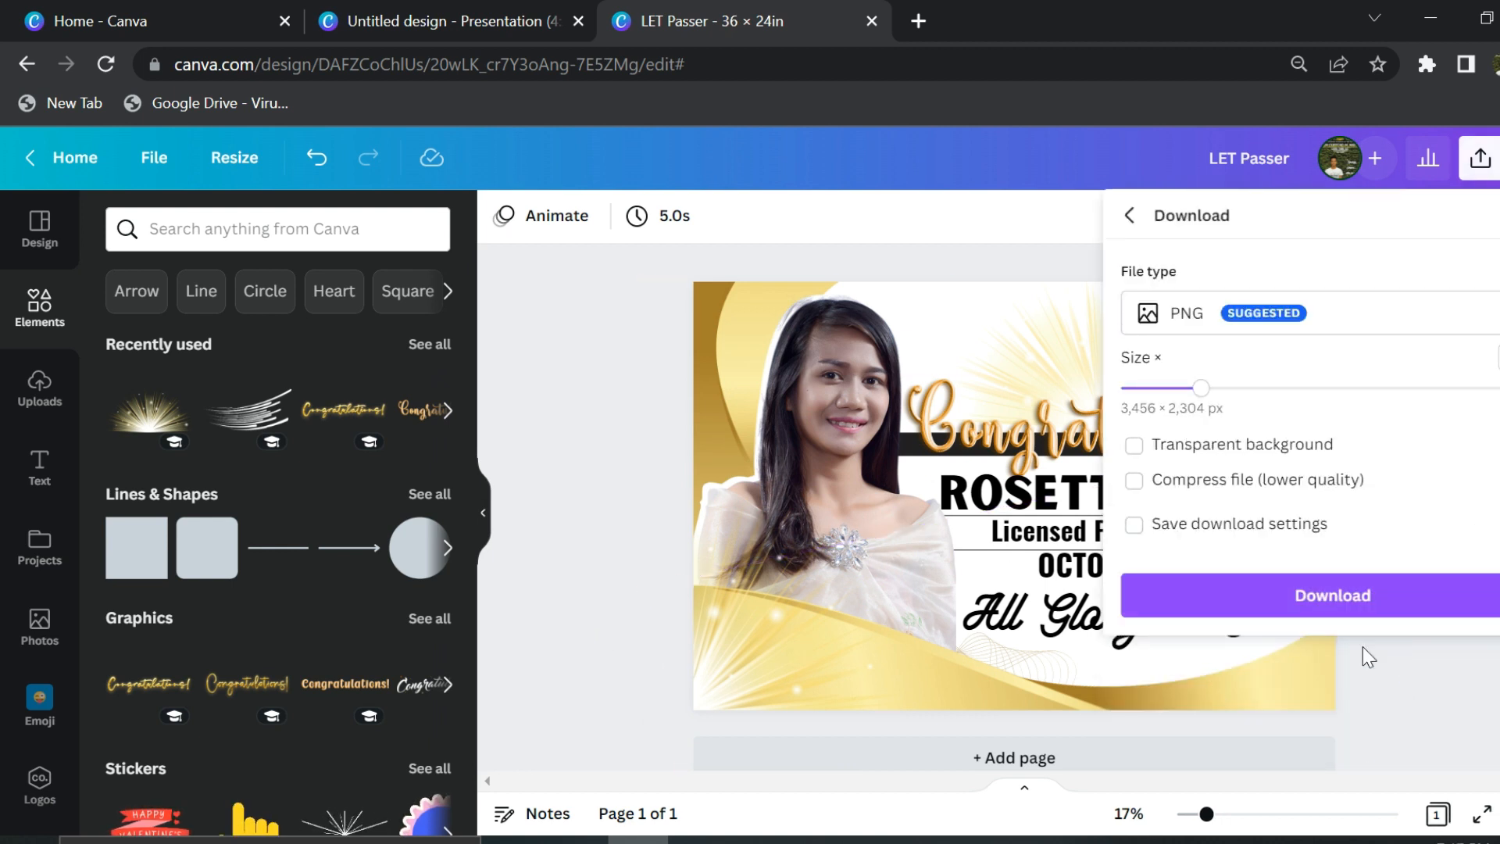
click(1356, 611)
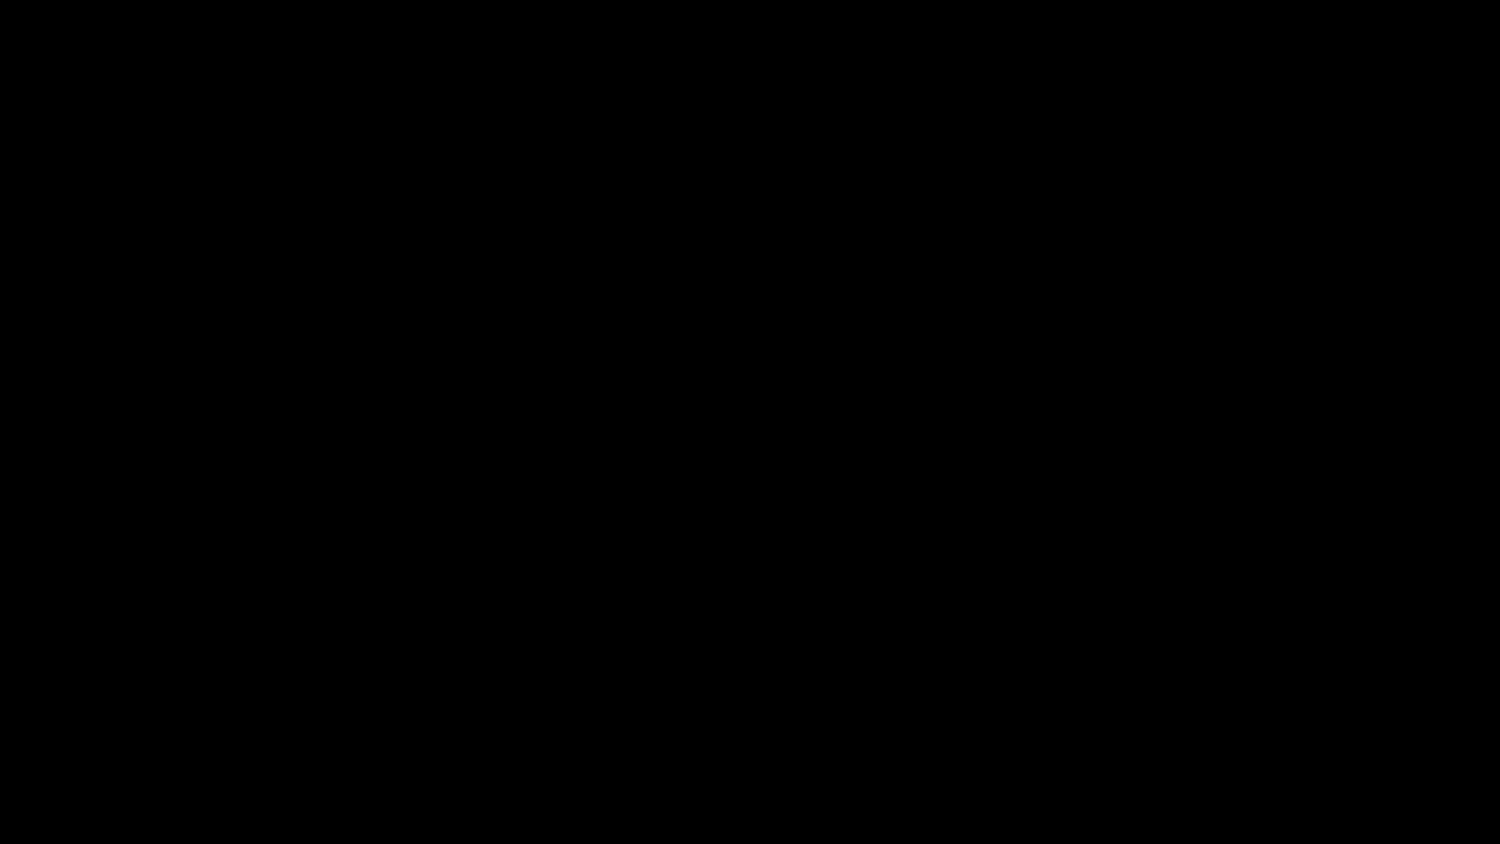